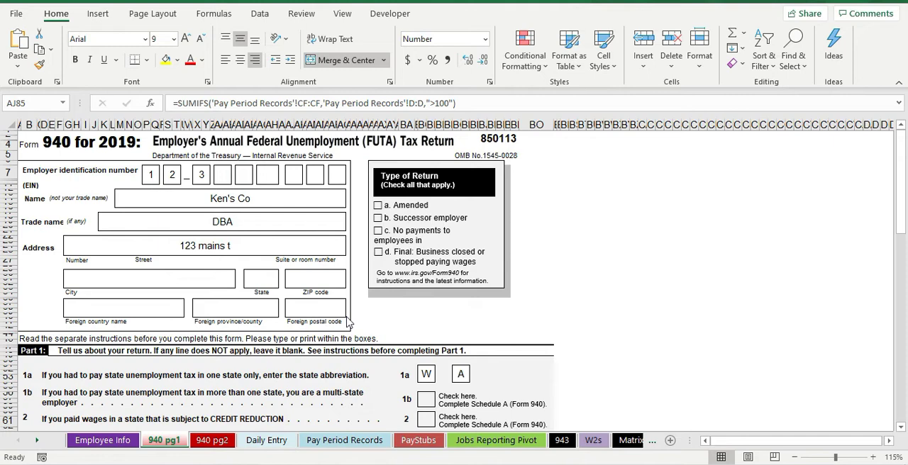
Step: Change the year in the form's heading cell to 2020 so it reads "940 for 2020:"
click(78, 140)
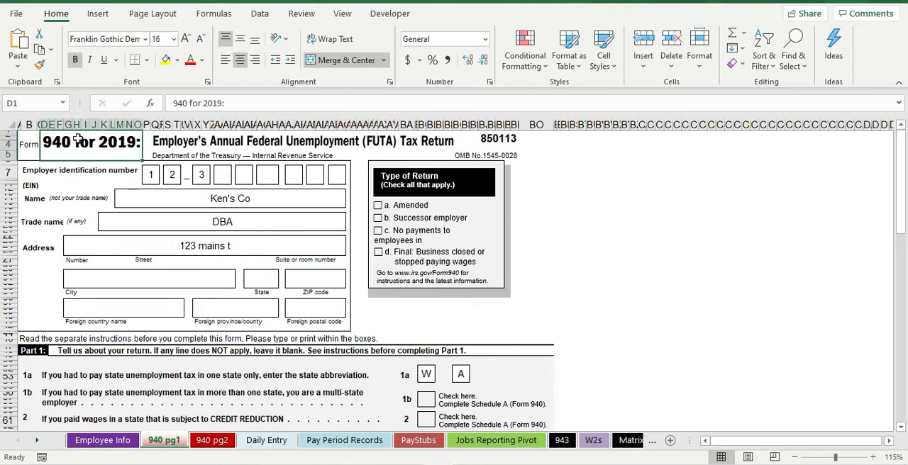
click(216, 104)
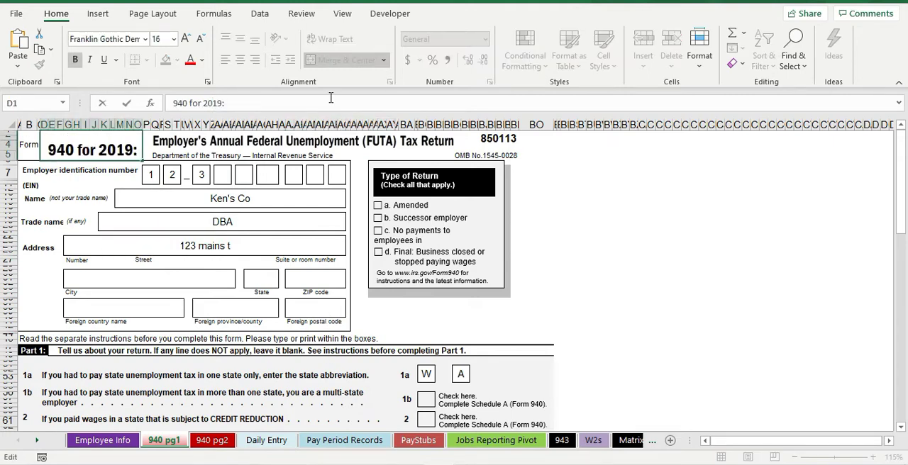
key(BackSpace)
key(BackSpace)
text(20)
key(Return)
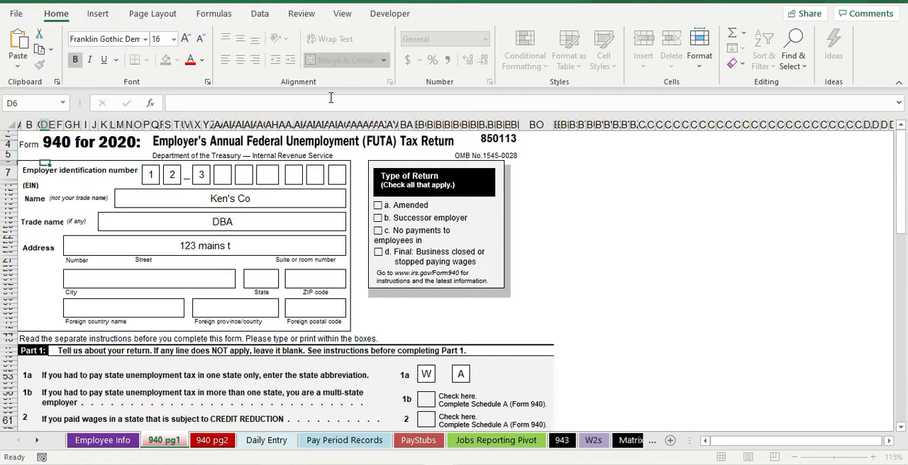
click(90, 142)
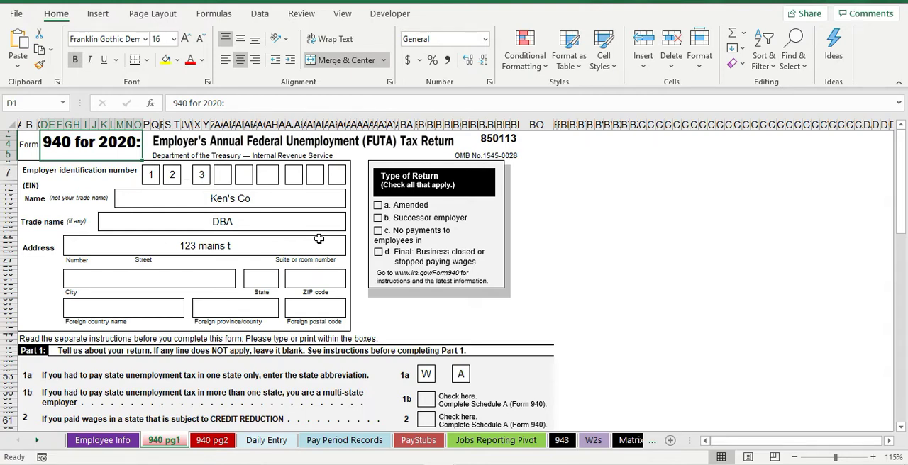
Step: Look over the first page of the 940 form, from the employer details through the FUTA tax sections
scroll(251, 316, down, 5)
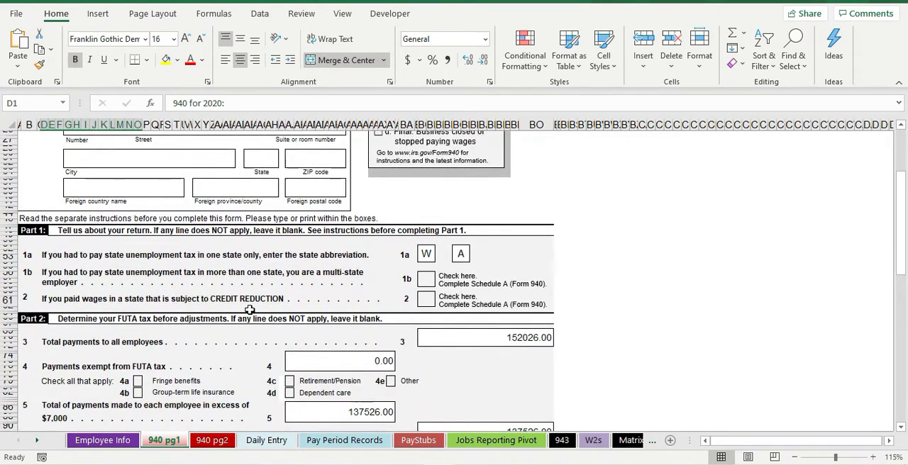
scroll(251, 316, down, 3)
scroll(251, 310, down, 1)
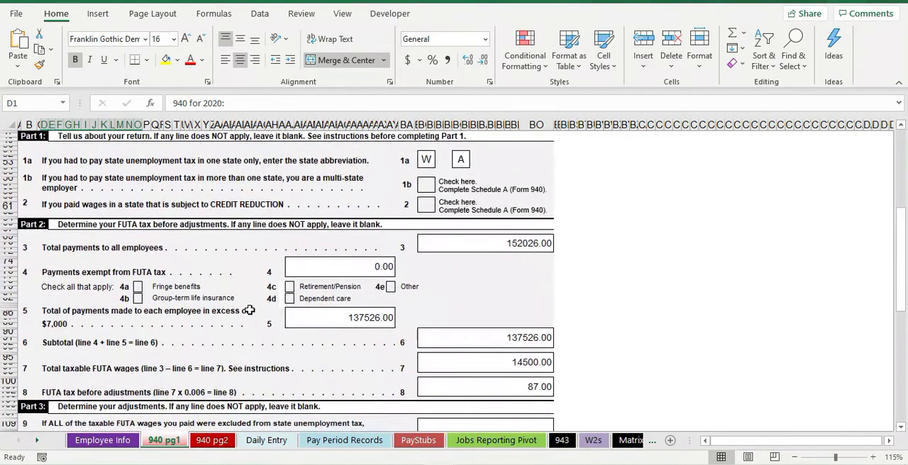
scroll(251, 310, up, 5)
scroll(250, 310, up, 4)
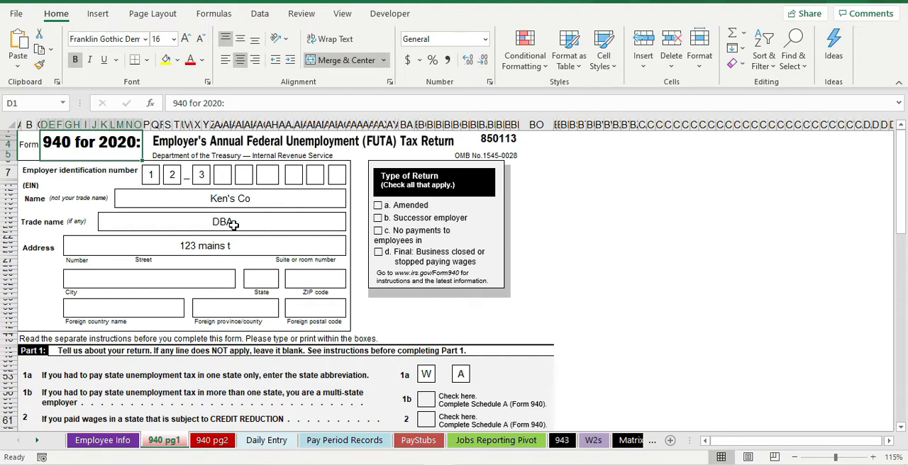
scroll(232, 274, down, 6)
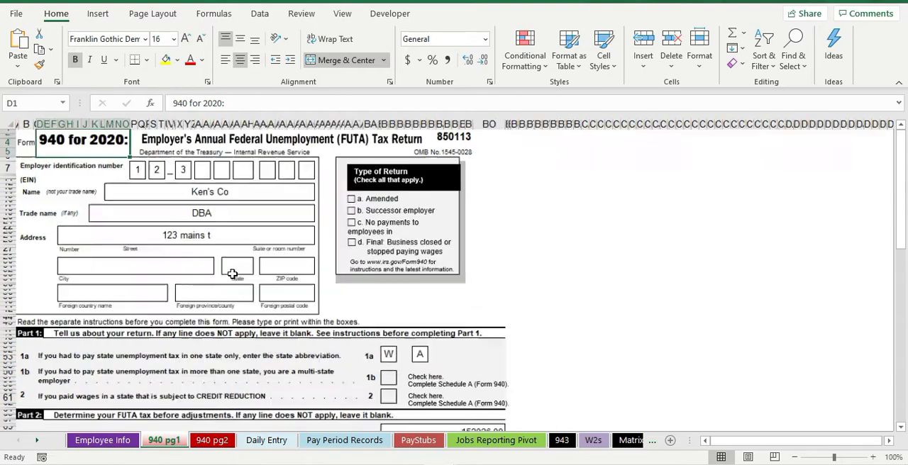
scroll(232, 274, up, 2)
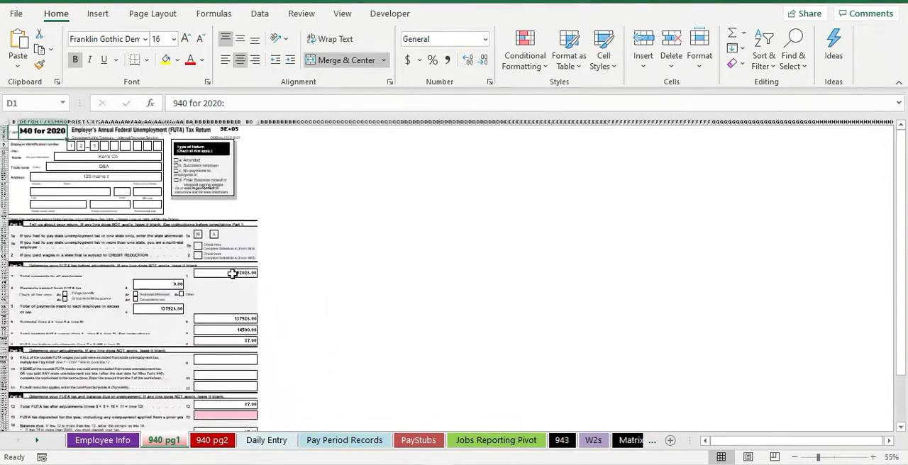
scroll(232, 272, down, 1)
scroll(231, 272, up, 1)
Step: Collapse the ribbon and set the 940 form's zoom to 130%
click(898, 83)
scroll(185, 322, up, 1)
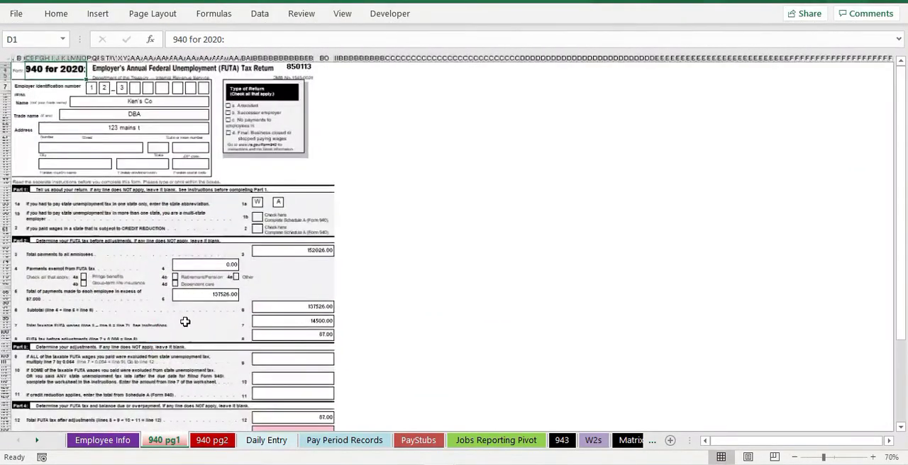
scroll(239, 304, up, 7)
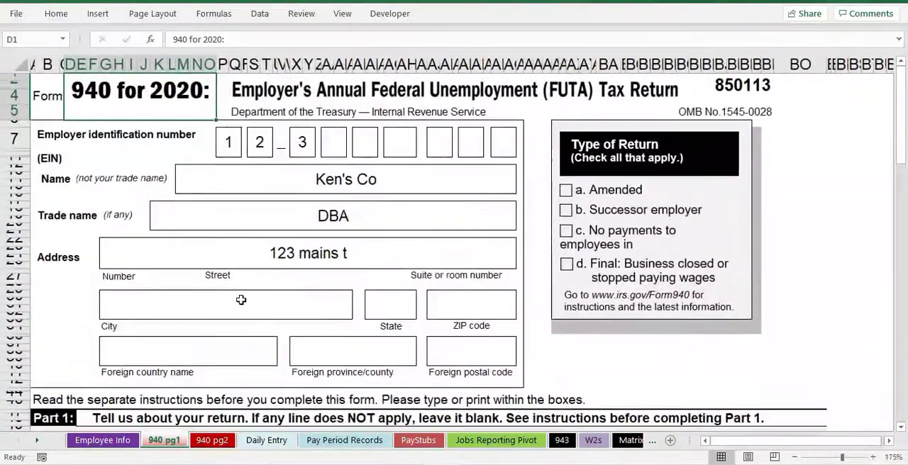
scroll(241, 300, down, 10)
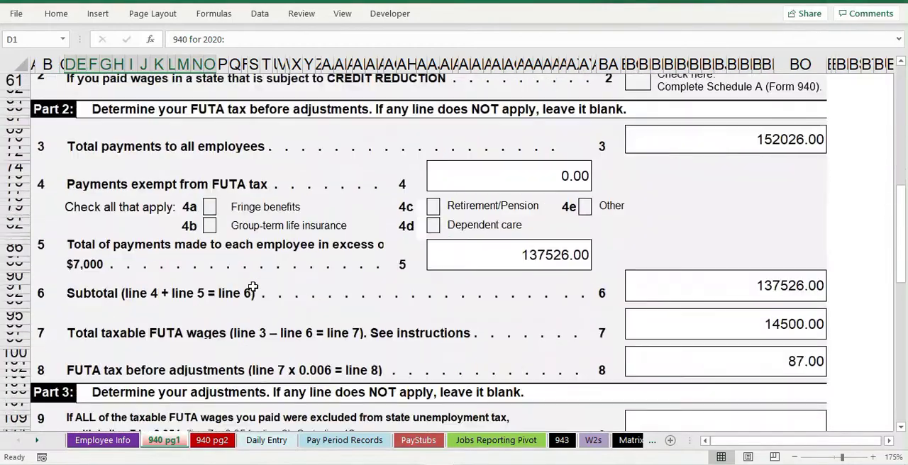
scroll(253, 287, down, 5)
scroll(244, 295, down, 3)
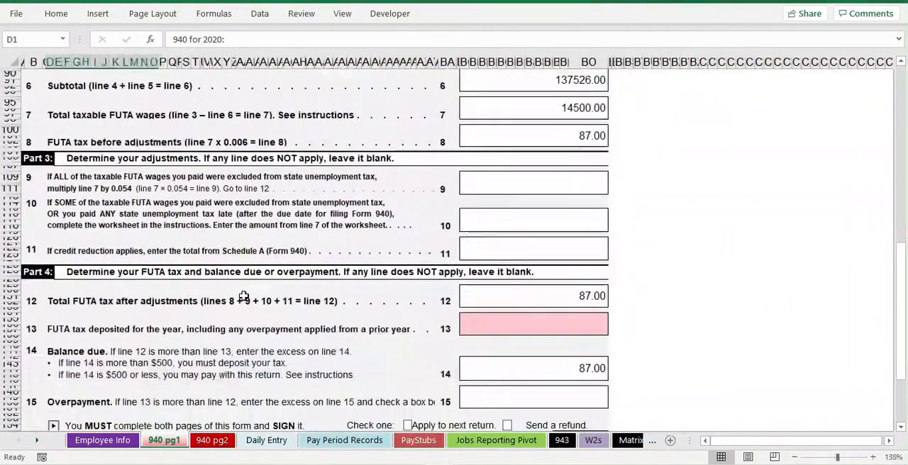
scroll(240, 306, down, 5)
scroll(281, 346, up, 5)
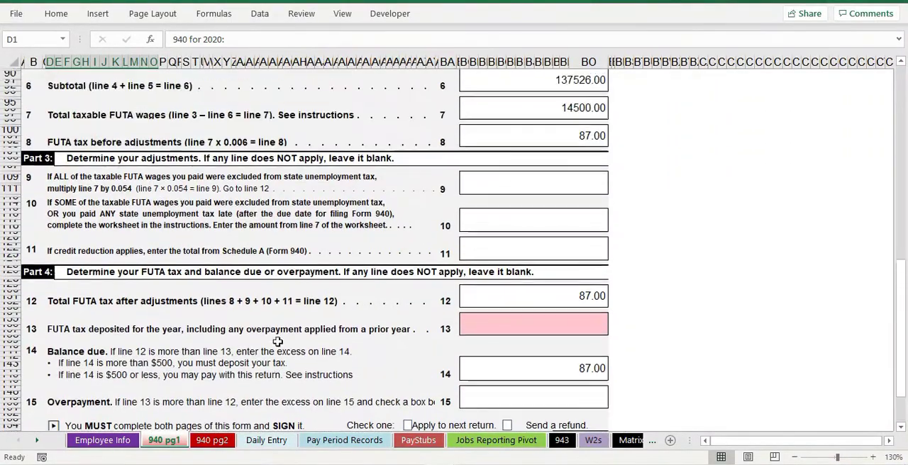
Step: Inspect the formulas behind the Part 2 amounts, from total payments on line 3 to FUTA tax before adjustments on line 8
scroll(278, 342, up, 20)
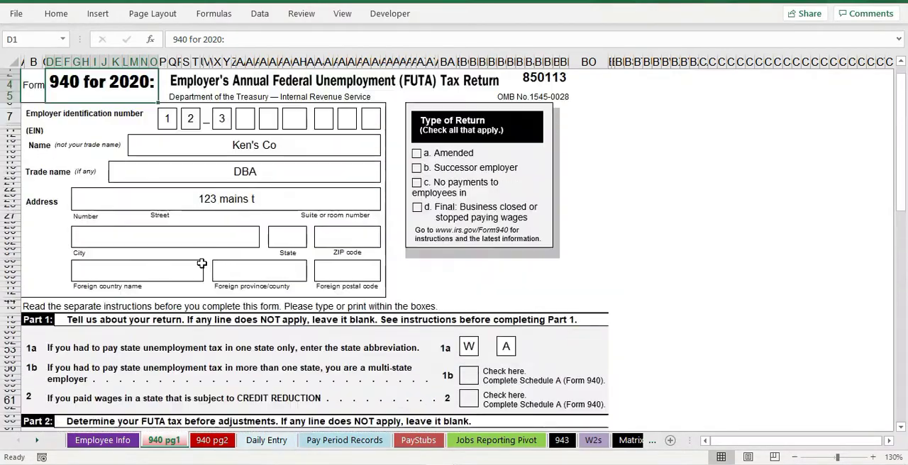
scroll(420, 276, down, 4)
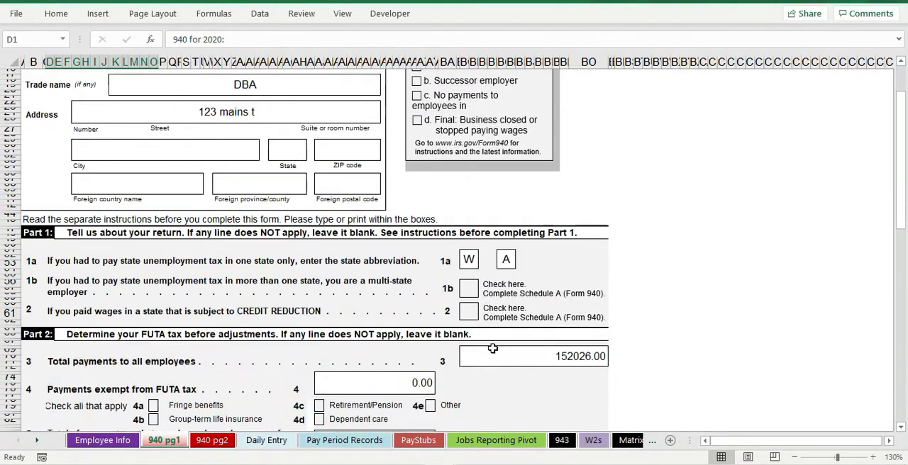
click(575, 330)
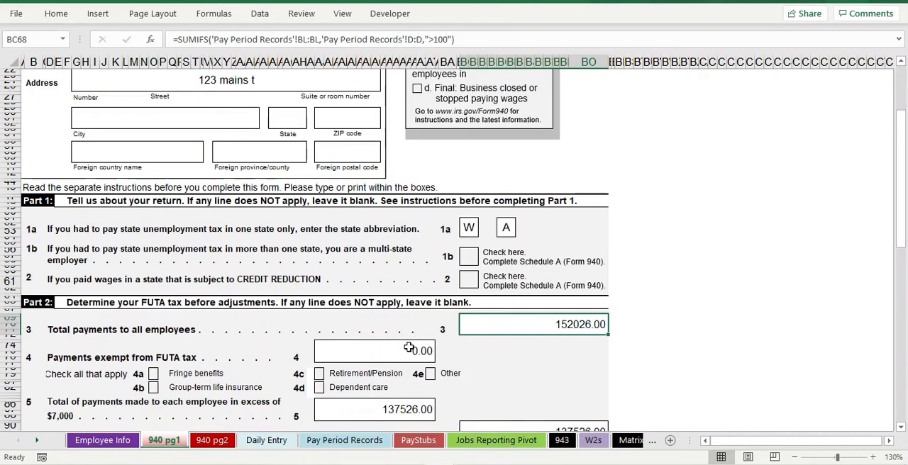
click(408, 349)
scroll(408, 349, down, 1)
click(391, 375)
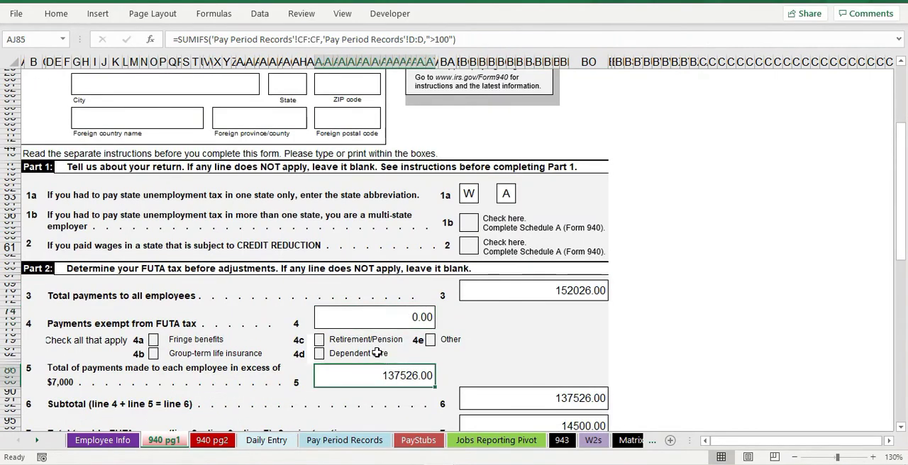
scroll(412, 348, down, 3)
click(546, 344)
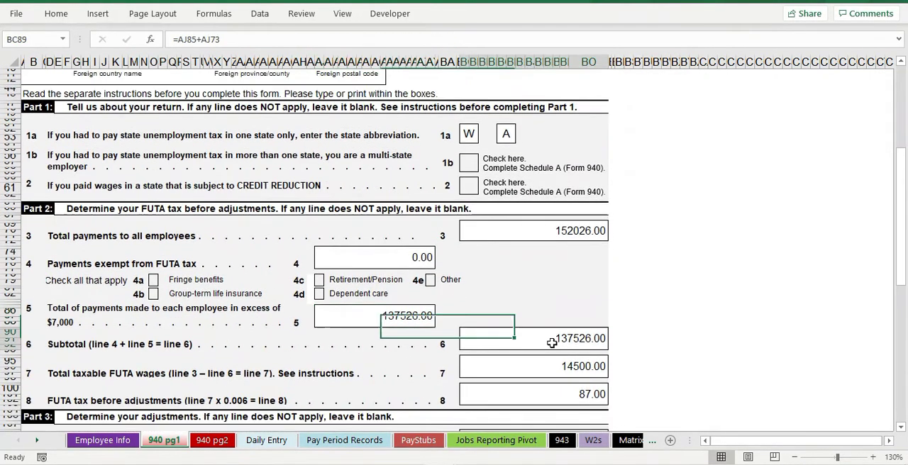
scroll(560, 348, down, 1)
click(538, 335)
click(543, 362)
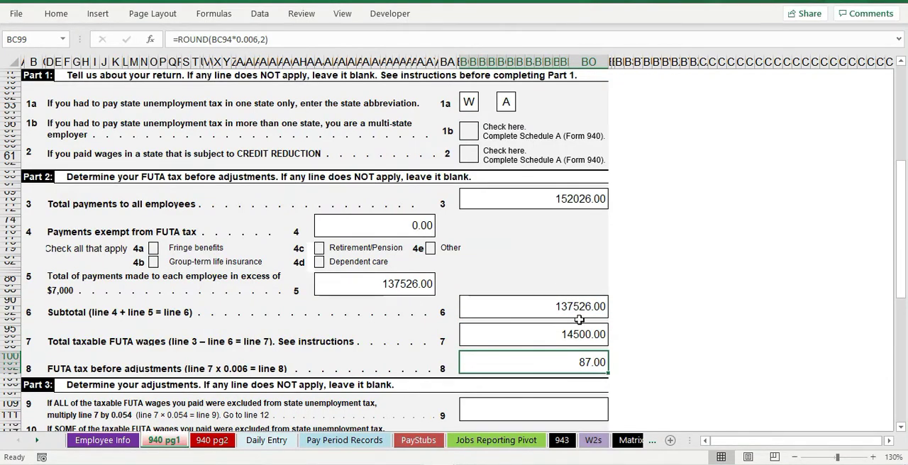
scroll(567, 312, up, 8)
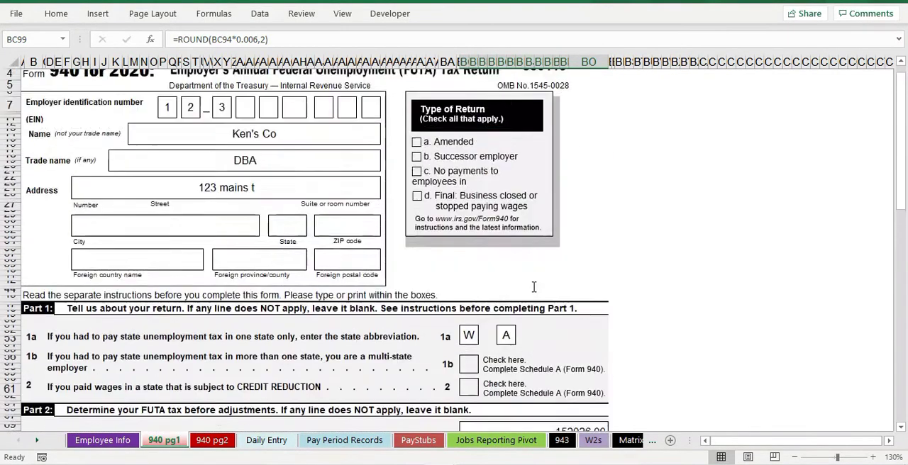
scroll(534, 286, up, 1)
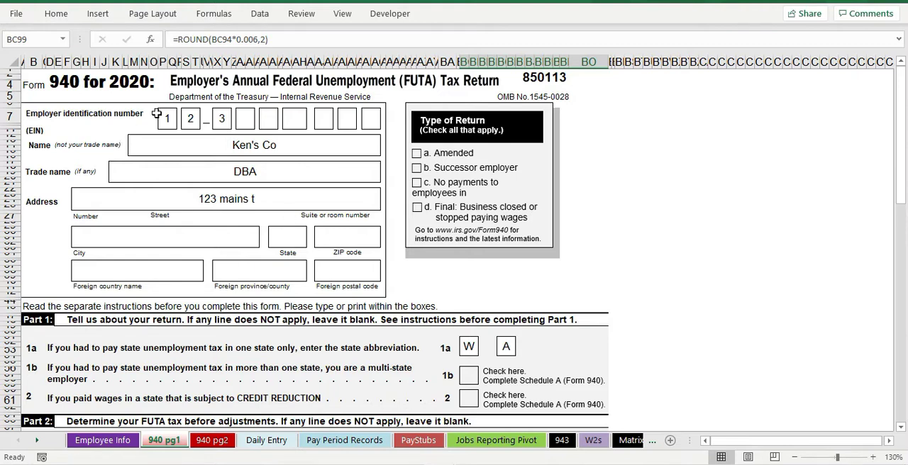
click(110, 83)
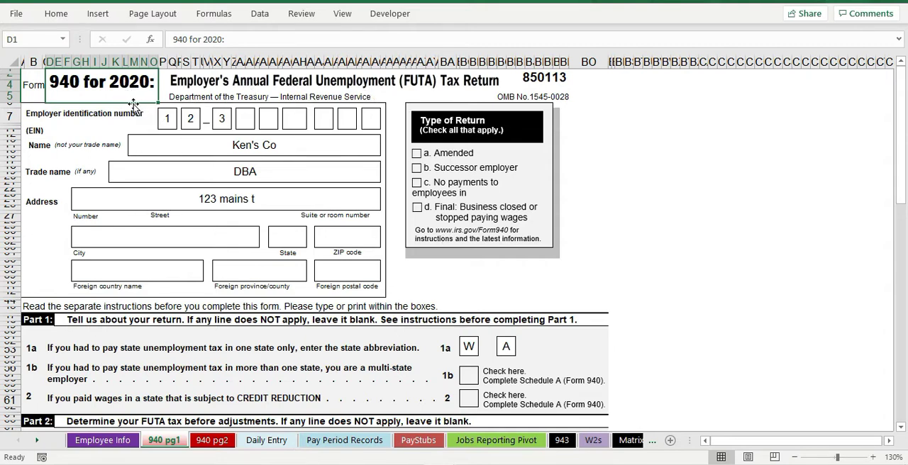
scroll(333, 297, down, 2)
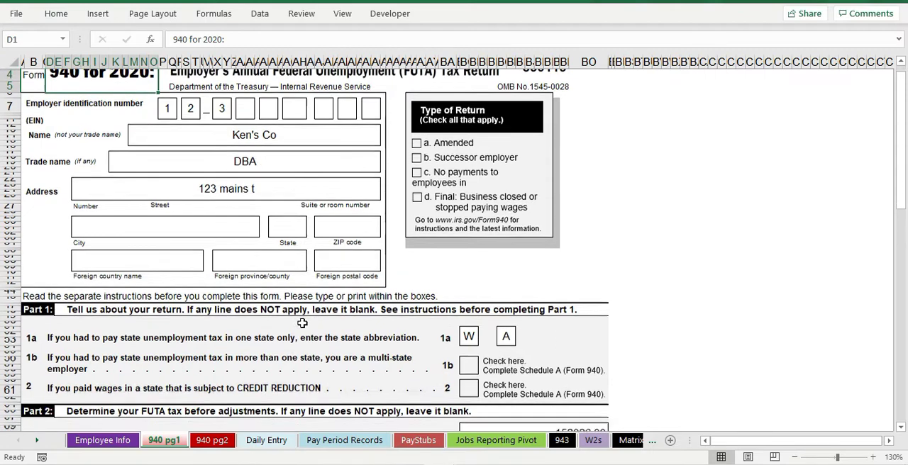
scroll(301, 320, up, 2)
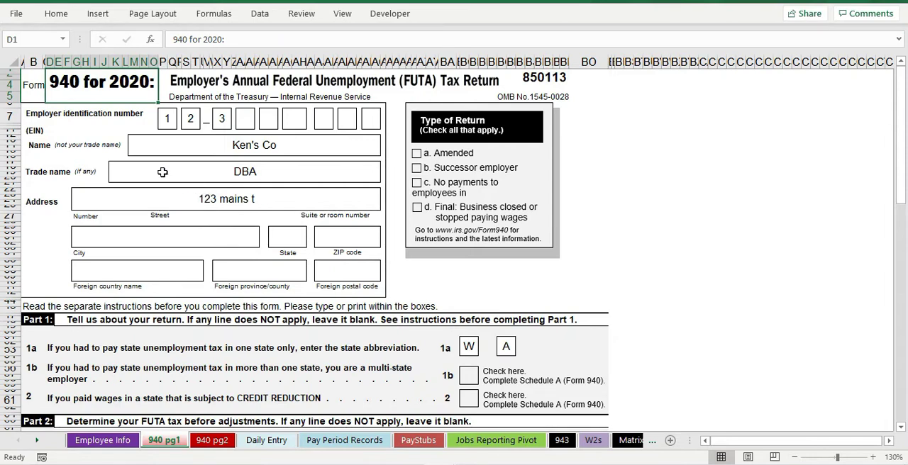
scroll(199, 207, down, 3)
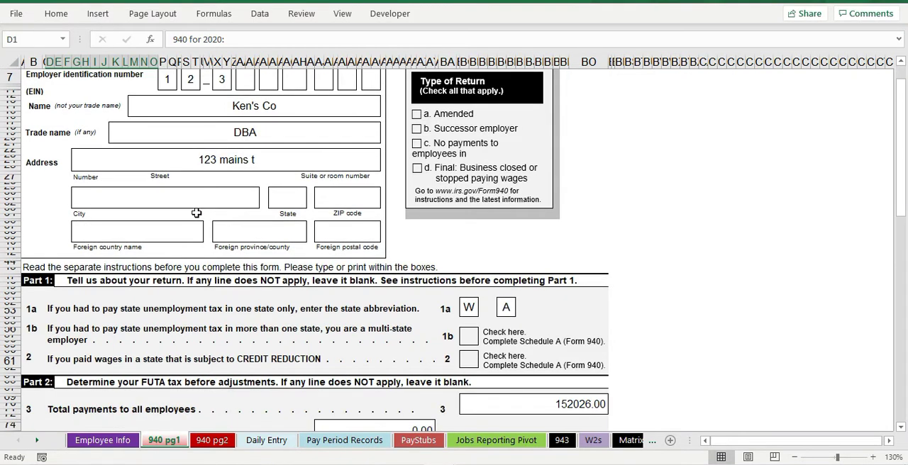
scroll(196, 213, up, 3)
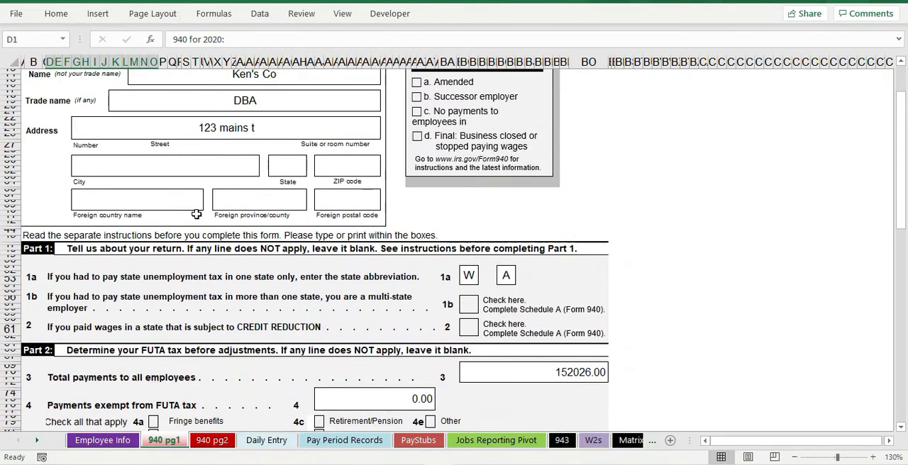
Step: Switch to the 2020Payroll workbook and open its Drop Down Reports sheet
mouse_move(441, 464)
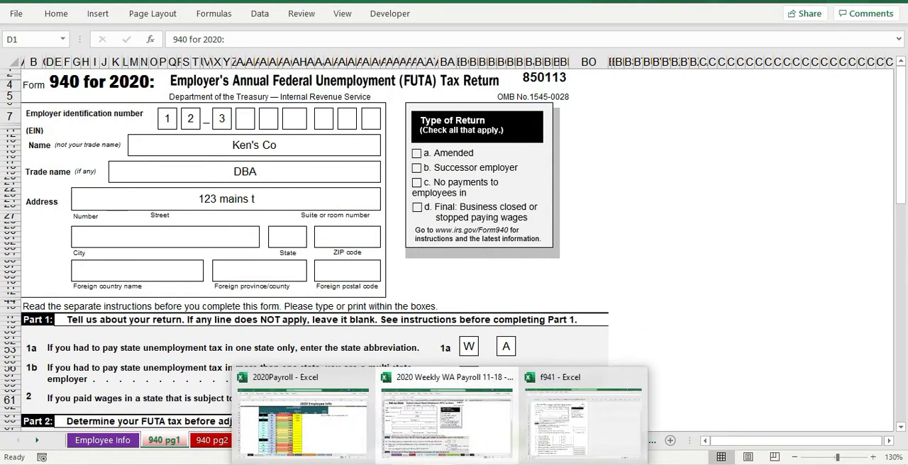
click(276, 397)
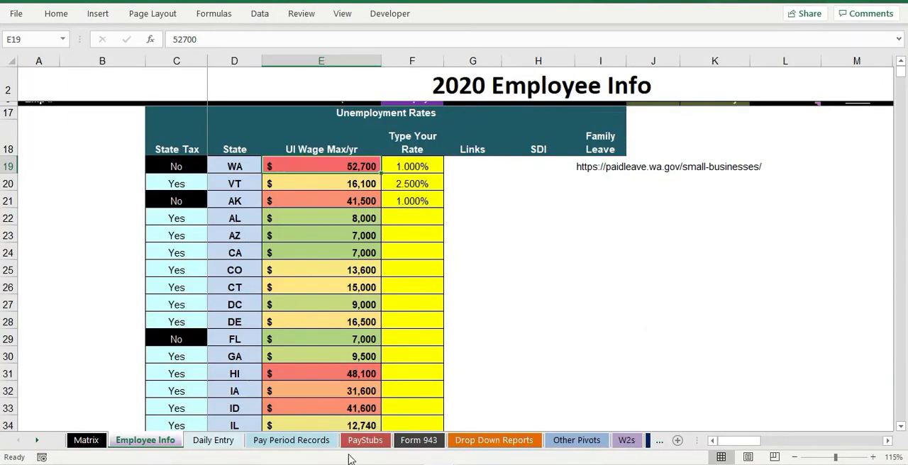
click(497, 441)
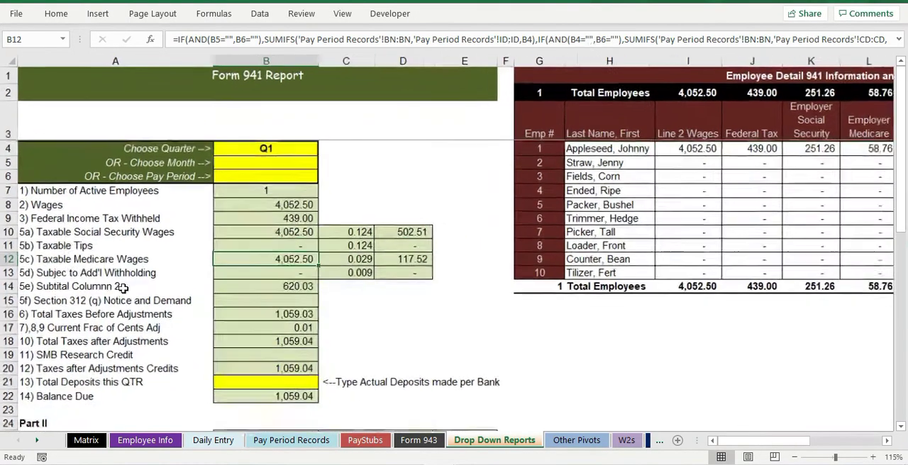
Step: Choose Q2 as the quarter for the Form 941 Report
click(282, 150)
click(317, 147)
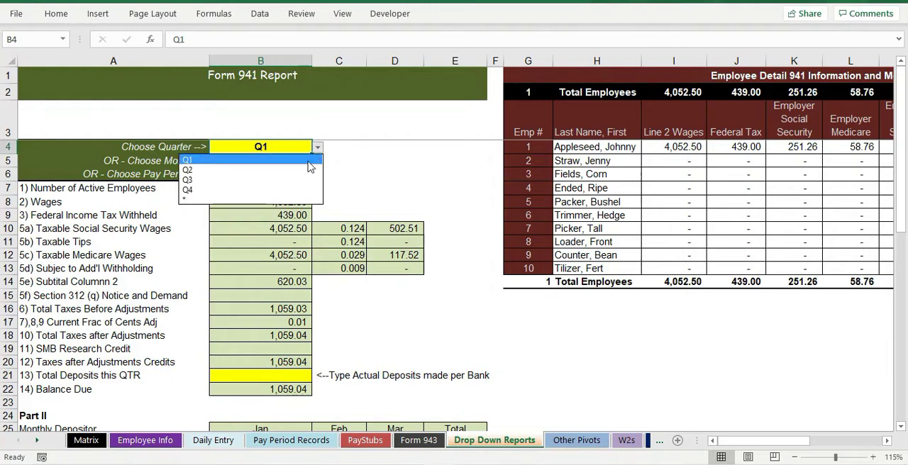
click(206, 169)
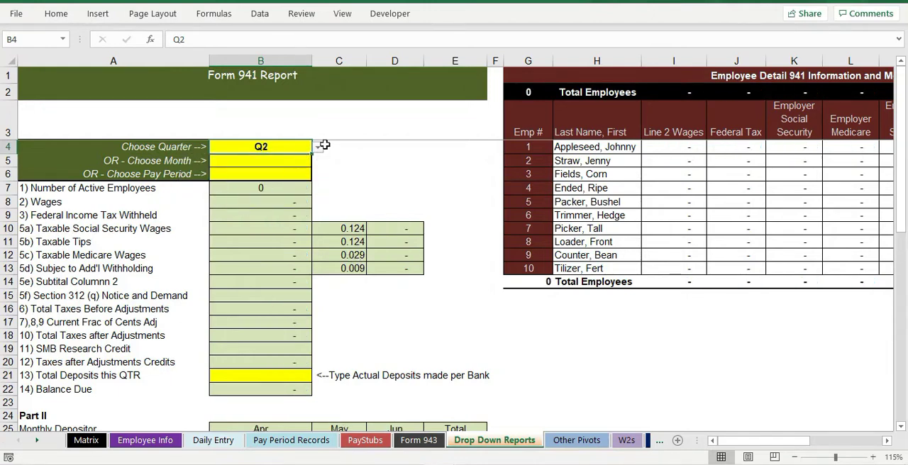
Step: Set the Form 941 Report's quarter back to Q1
click(319, 147)
click(319, 150)
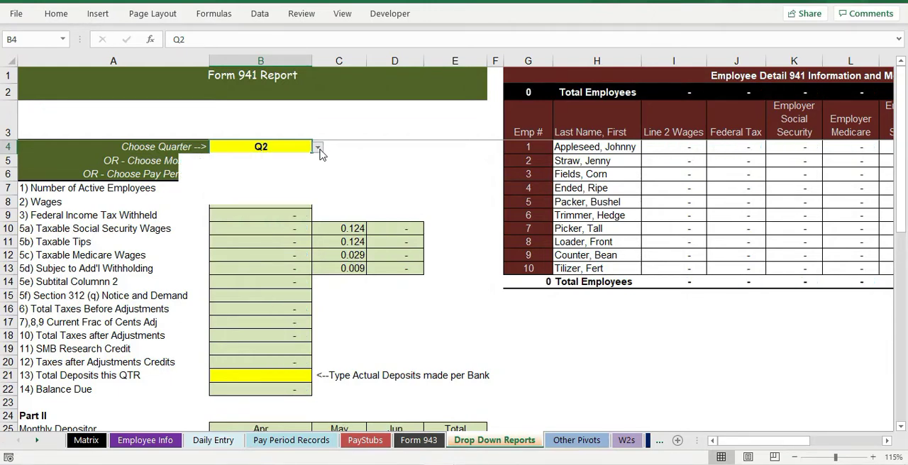
click(317, 147)
click(312, 160)
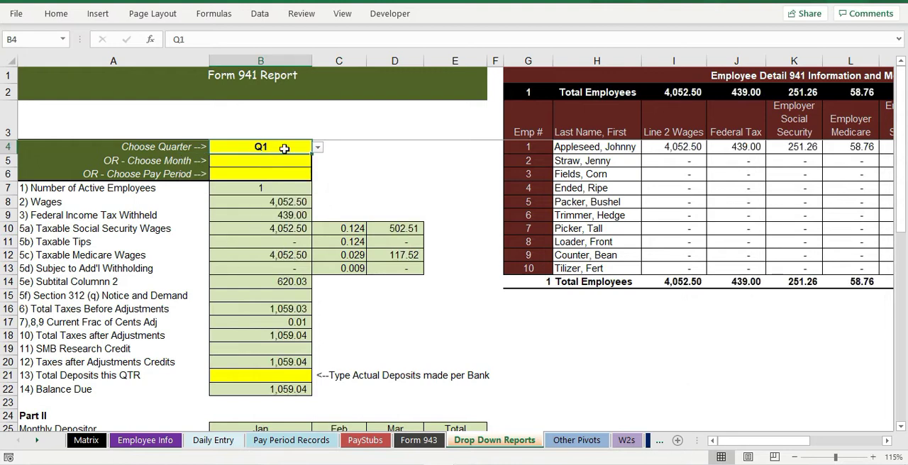
Step: Highlight lines 1 through 12 of the Form 941 Report and switch to the 2020 Weekly WA Payroll 11-18 workbook
drag(90, 195, 247, 360)
click(440, 464)
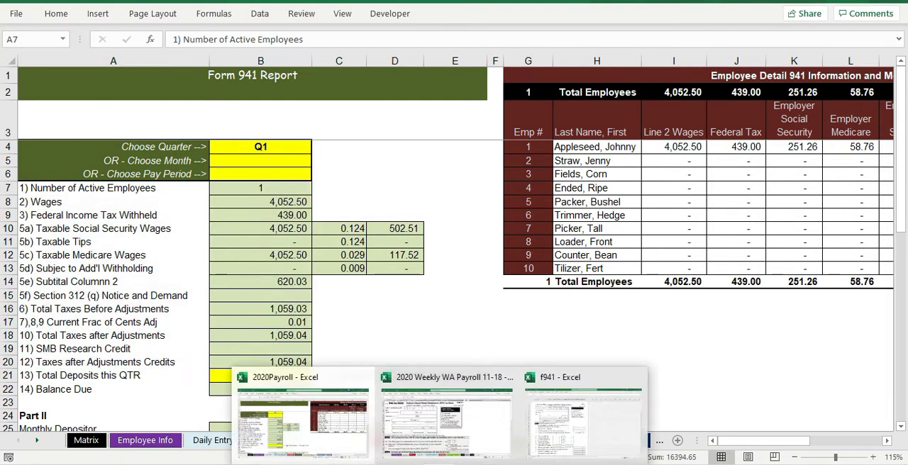
click(438, 441)
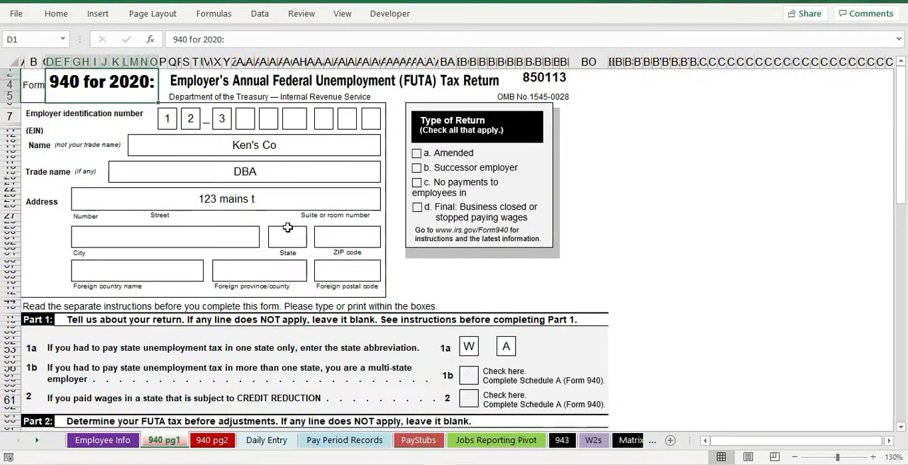
Step: Review page 1 of Form 940 from the employer details through Part 4, selecting the line 13 box for FUTA tax deposited
ctrl+scroll(249, 312, down, 1)
scroll(241, 326, down, 5)
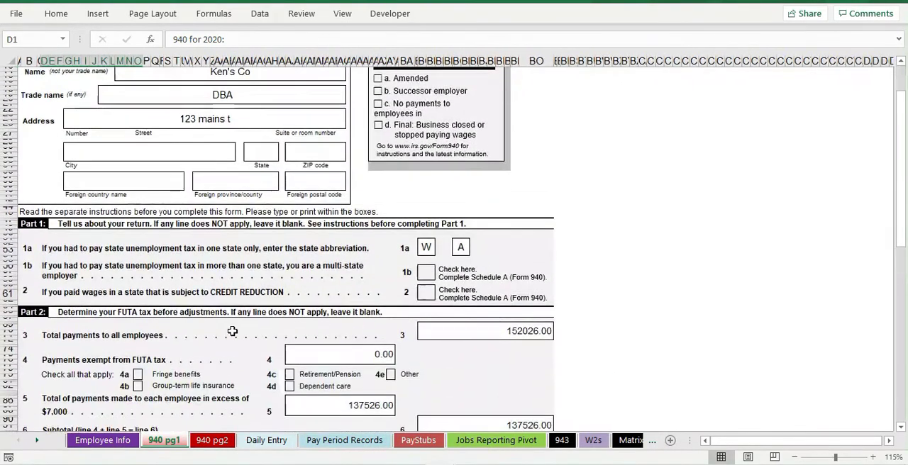
scroll(232, 338, down, 4)
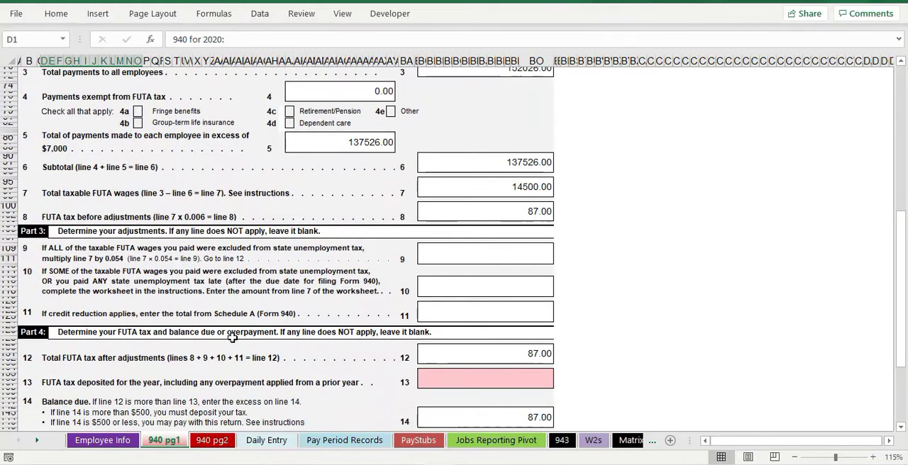
click(459, 325)
scroll(350, 398, down, 1)
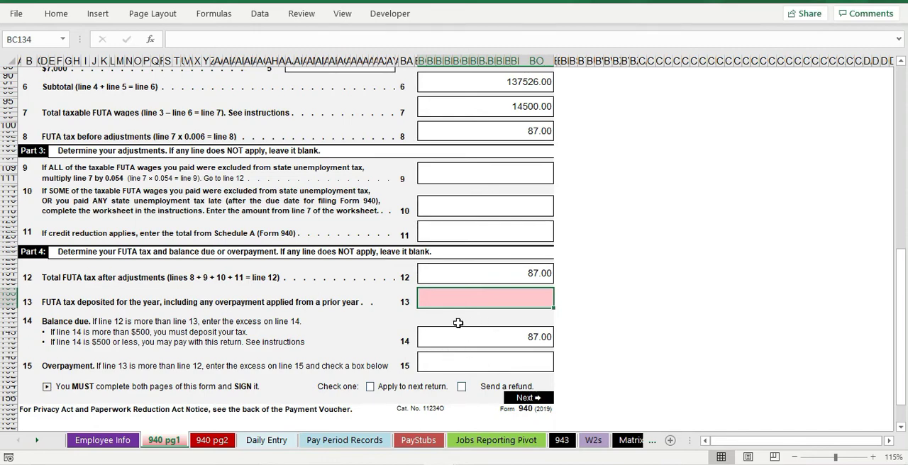
scroll(384, 345, up, 8)
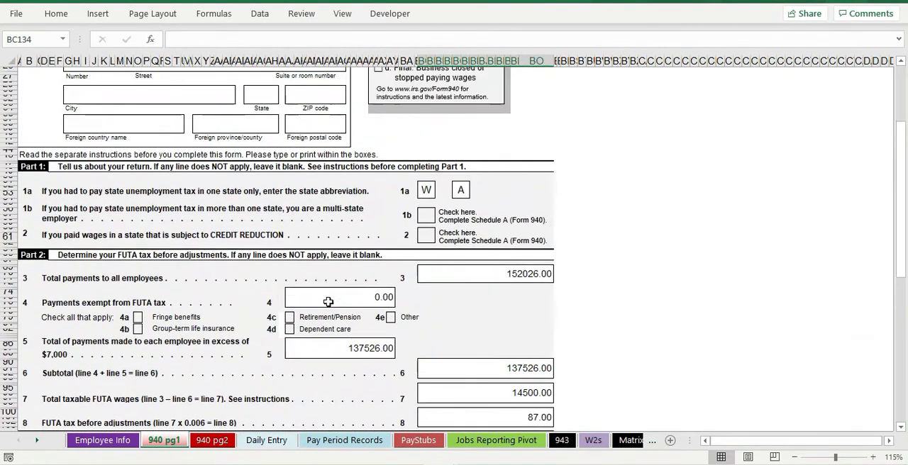
scroll(328, 302, up, 4)
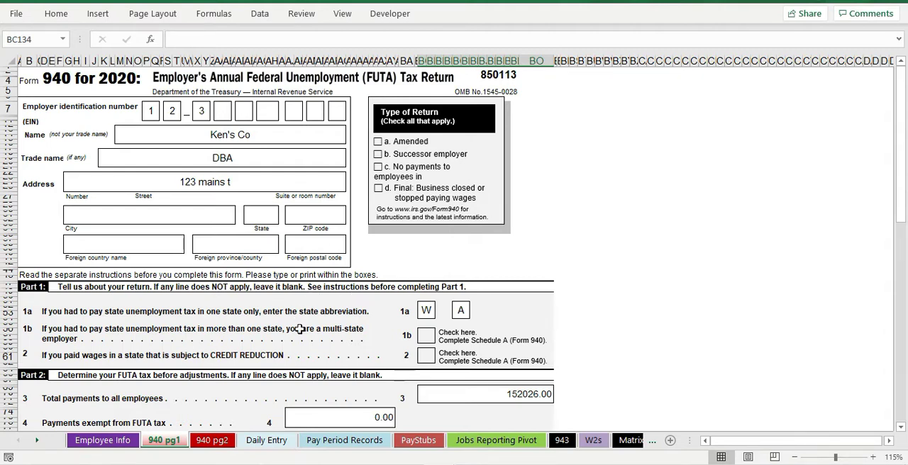
scroll(245, 331, down, 4)
scroll(245, 330, down, 4)
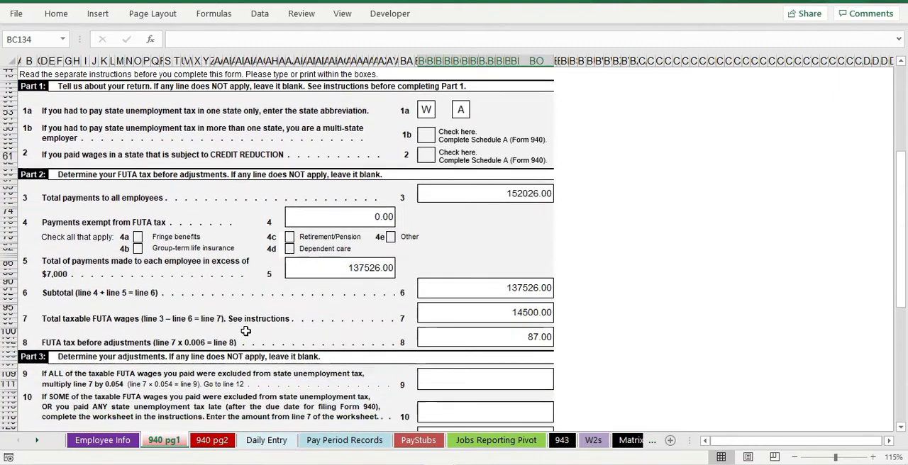
scroll(263, 312, up, 8)
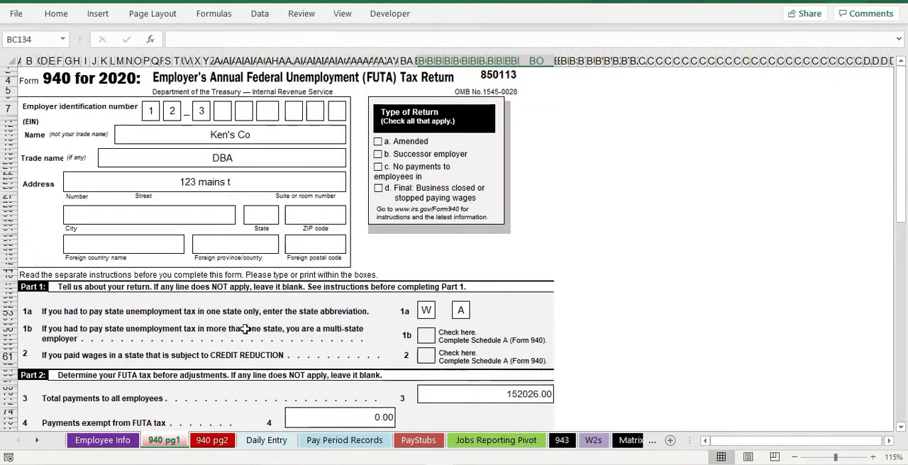
Step: Switch to the f941 workbook, maximize it, and review all three pages of the blank 2020 Form 941
drag(0, 7, 505, 41)
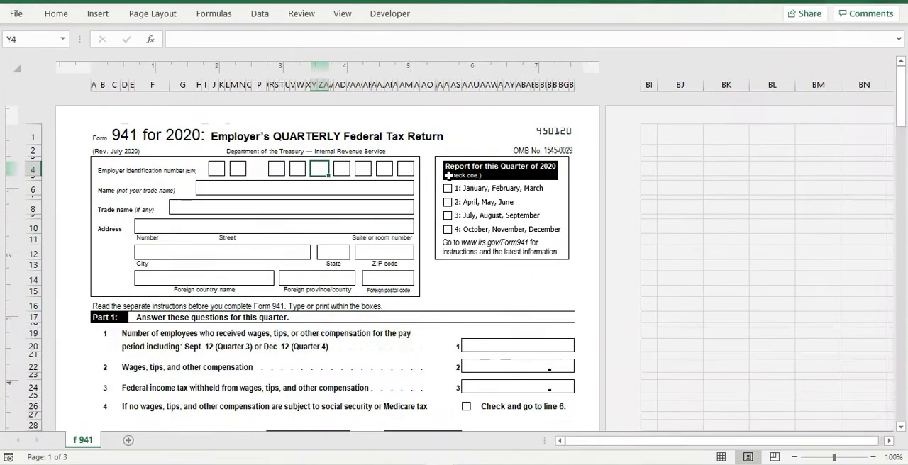
click(776, 34)
scroll(341, 286, down, 15)
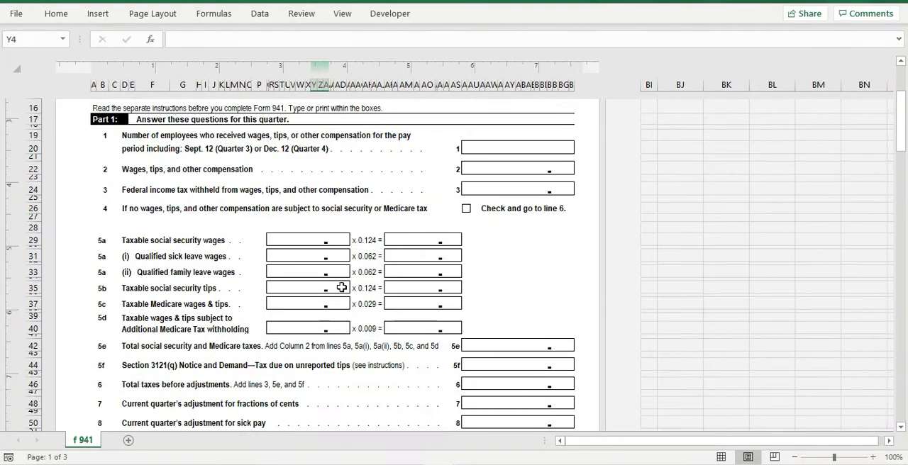
scroll(342, 286, down, 15)
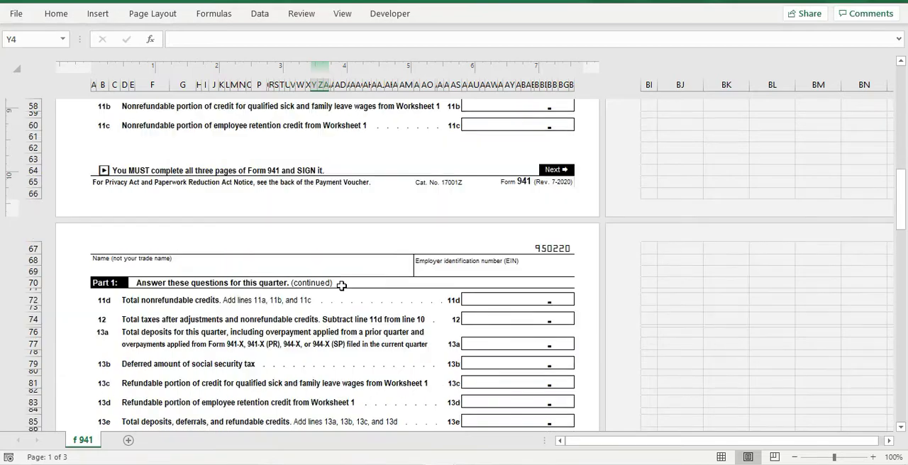
scroll(342, 286, down, 15)
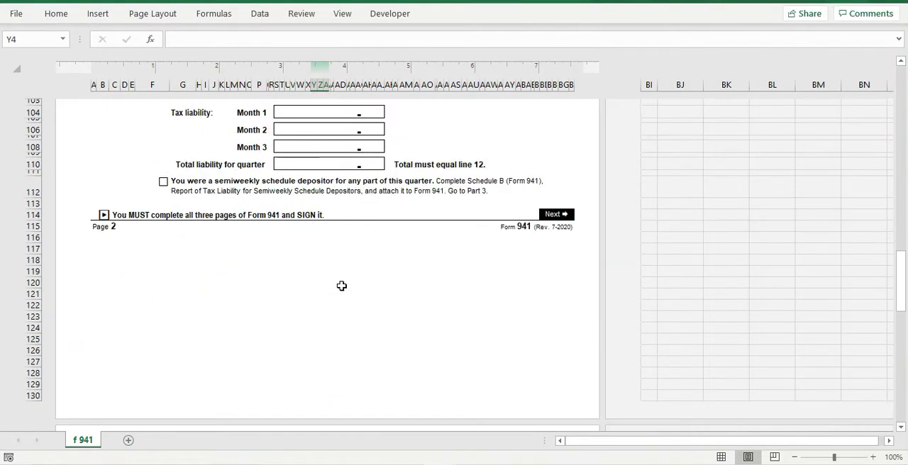
scroll(341, 286, down, 15)
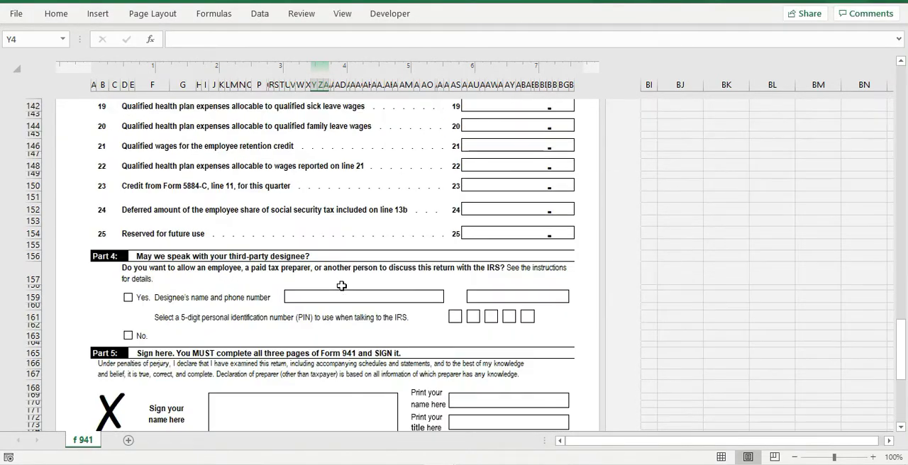
scroll(342, 286, down, 4)
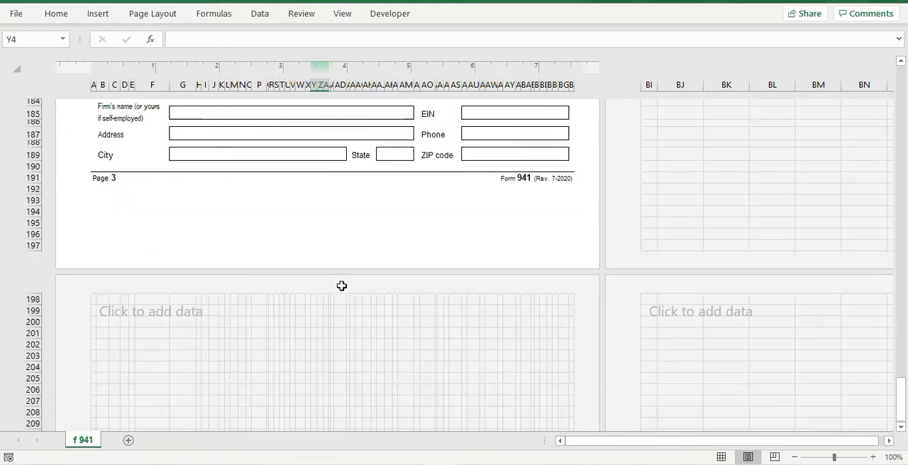
scroll(341, 286, up, 8)
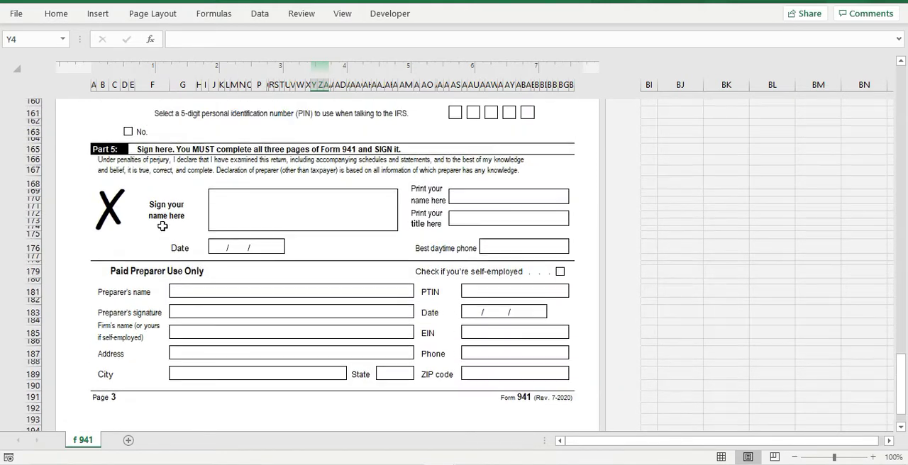
scroll(115, 220, up, 2)
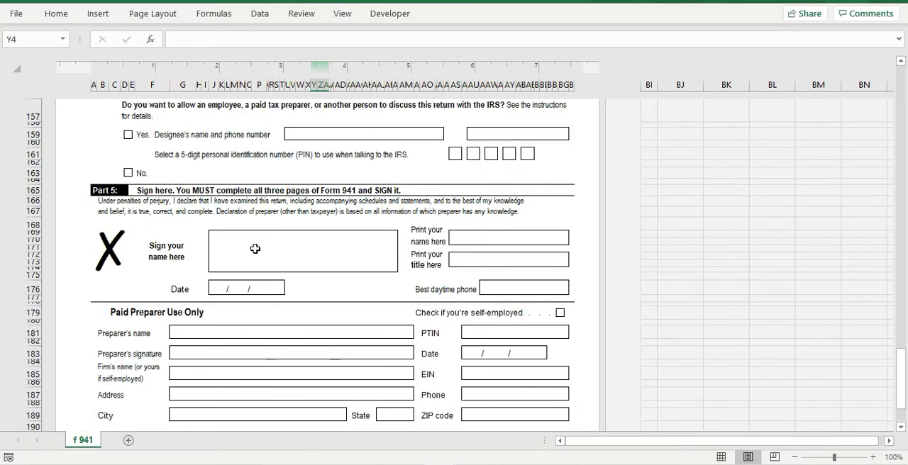
scroll(362, 274, up, 6)
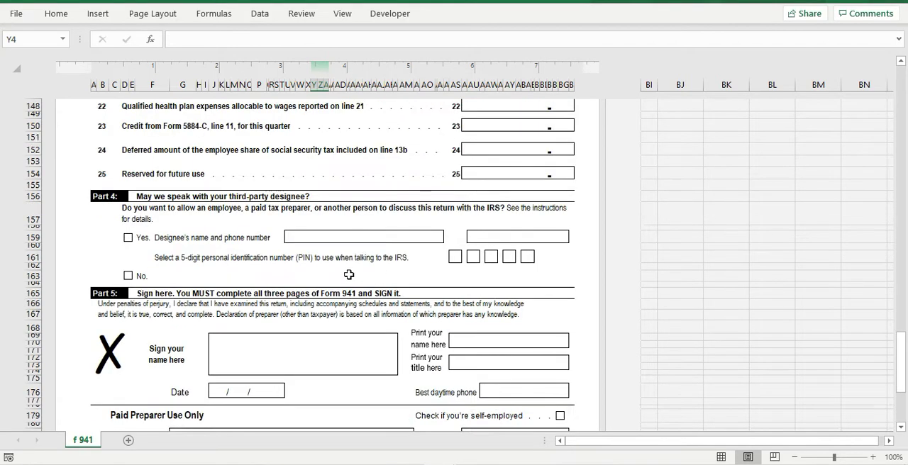
scroll(342, 273, up, 15)
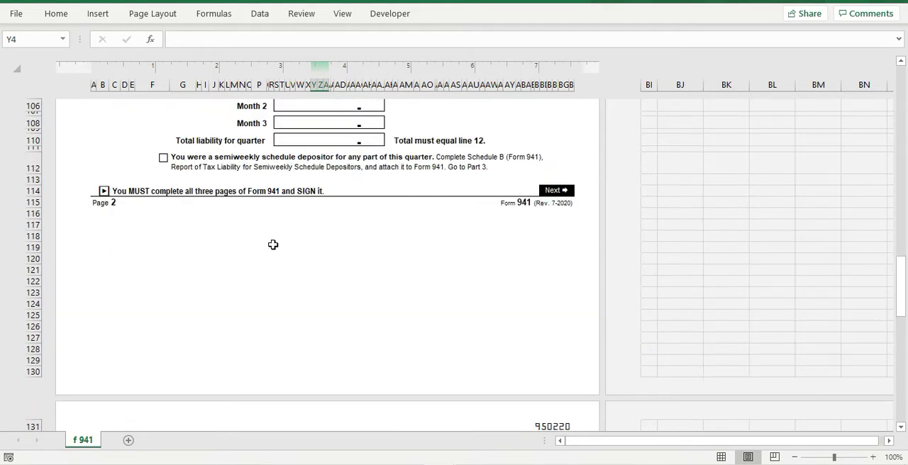
scroll(336, 255, up, 12)
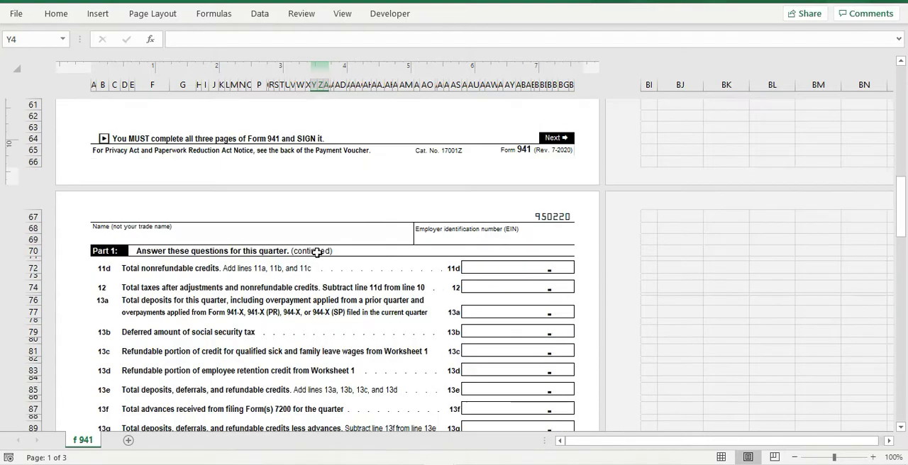
scroll(306, 251, up, 15)
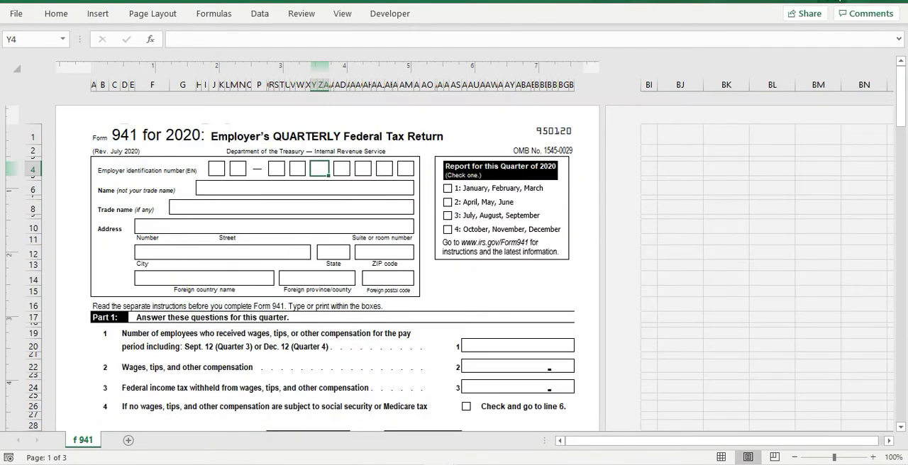
Step: Return to Form 940 in the 2020 Weekly WA Payroll workbook and review Part 2, lines 3 to 8
click(838, 0)
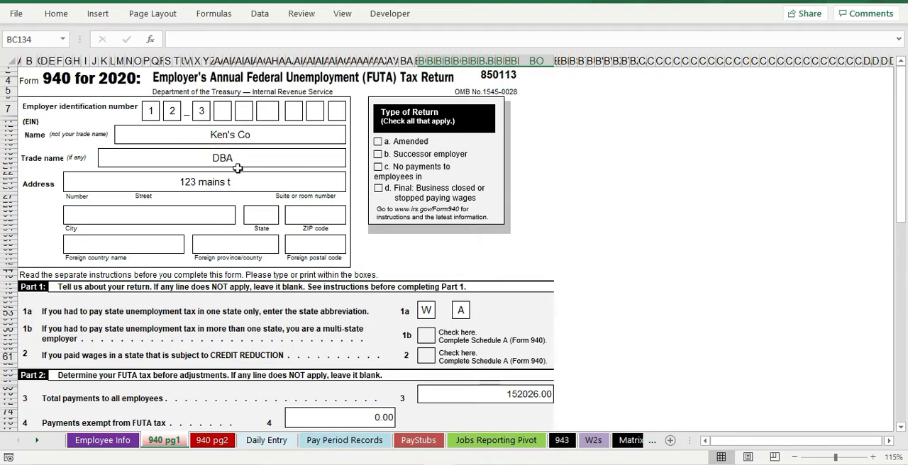
scroll(390, 258, down, 1)
scroll(348, 254, down, 4)
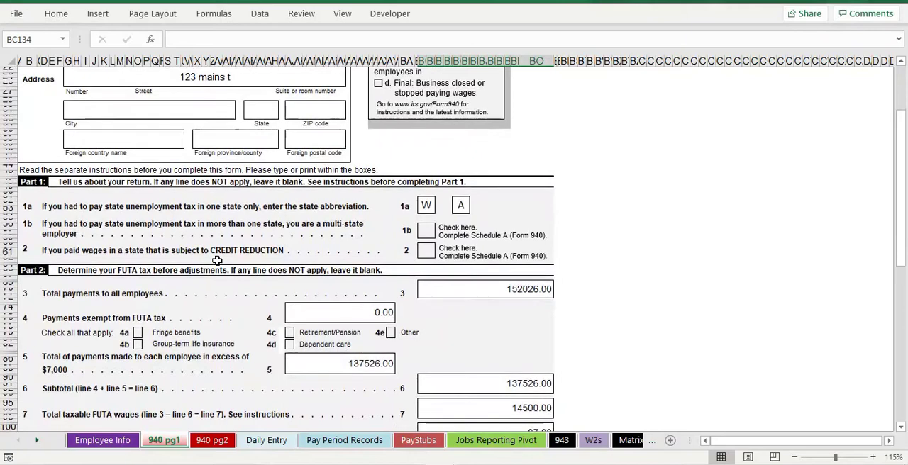
scroll(216, 262, down, 2)
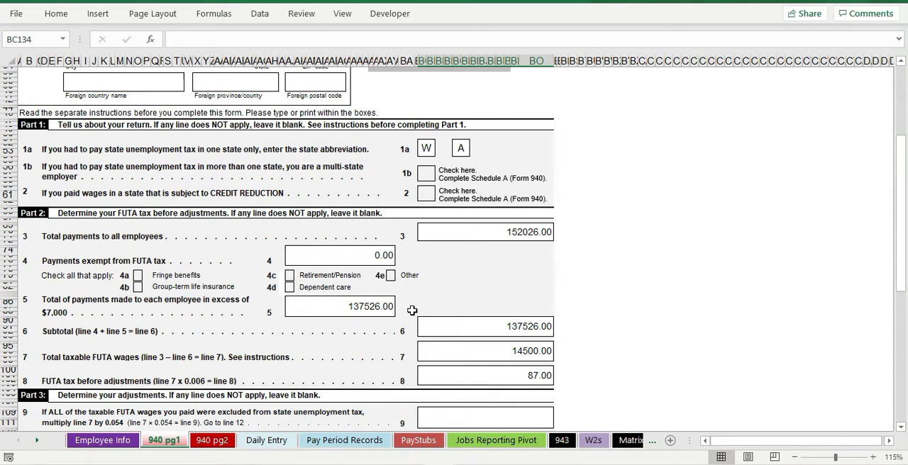
Step: Switch to the 2020Payroll workbook and open its Employee Info sheet
click(440, 464)
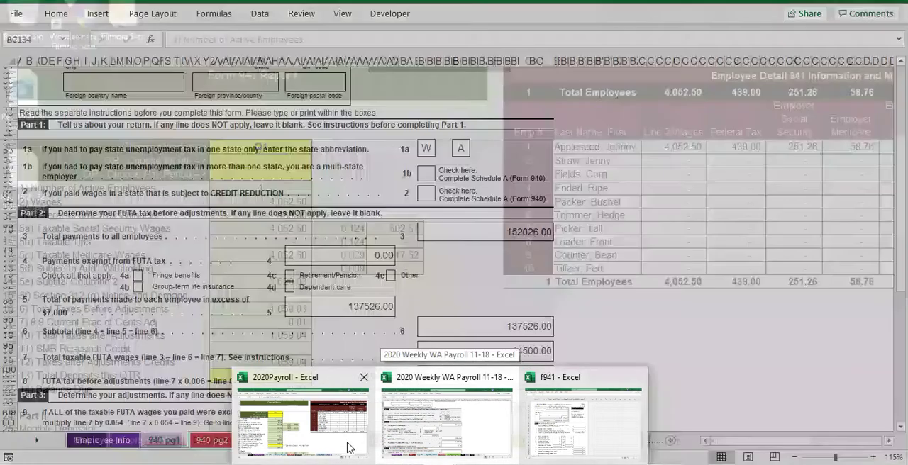
click(399, 461)
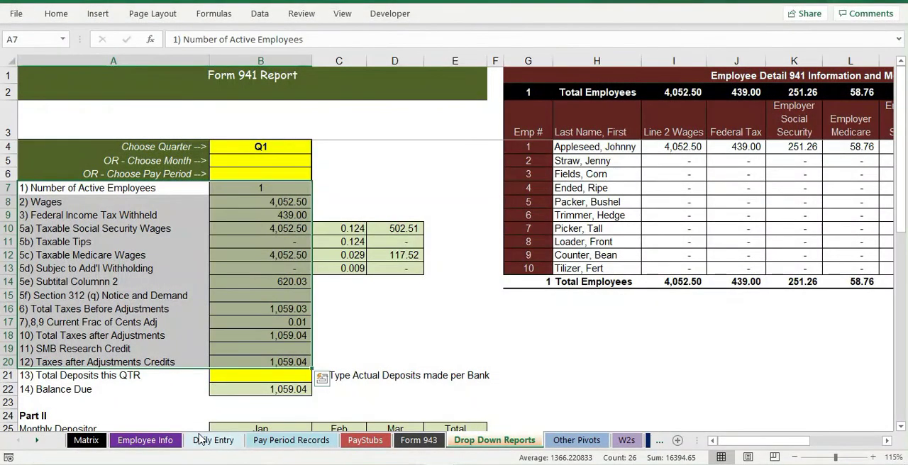
click(144, 440)
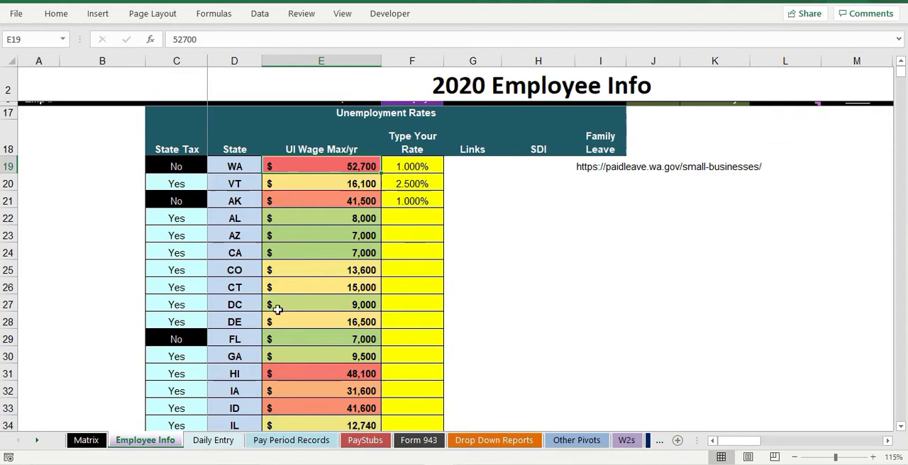
Step: Examine the yearly UI wage maximums for WA, VT and AK in the Unemployment Rates table
click(333, 186)
click(337, 201)
click(337, 183)
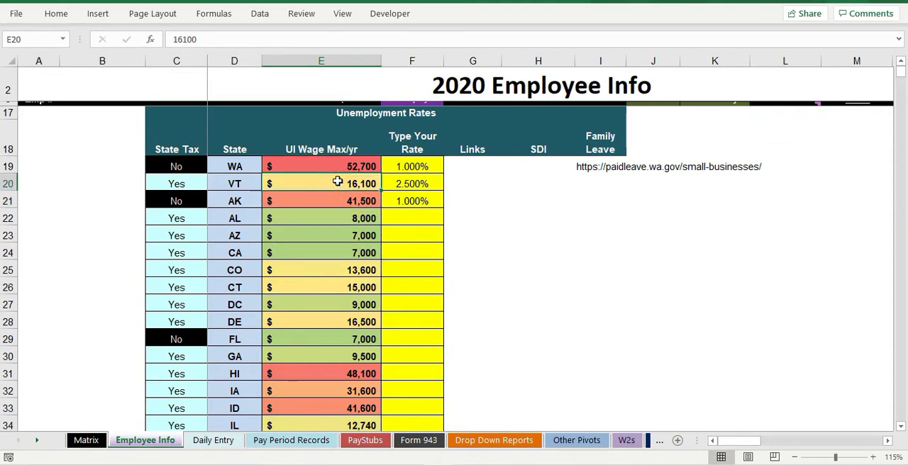
click(338, 167)
click(339, 184)
click(340, 201)
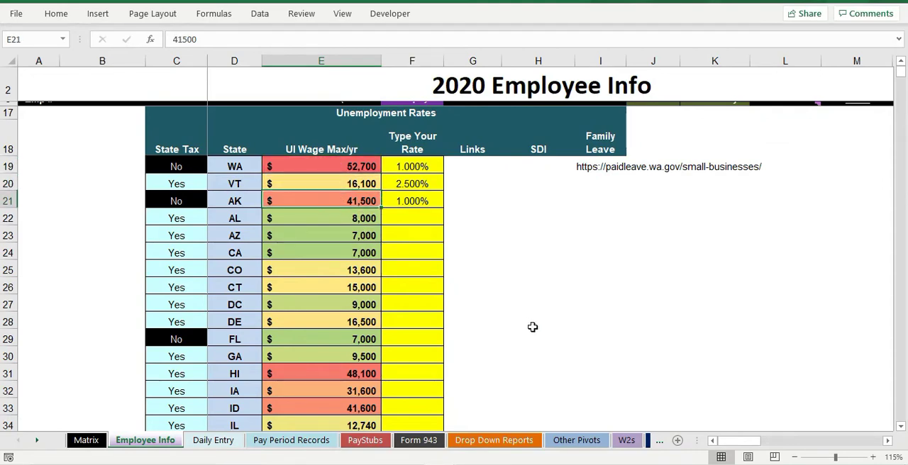
click(361, 168)
Step: Set the WA unemployment rate to 2.5% in the Unemployment Rates table and return to WA's UI wage maximum cell
scroll(430, 340, up, 2)
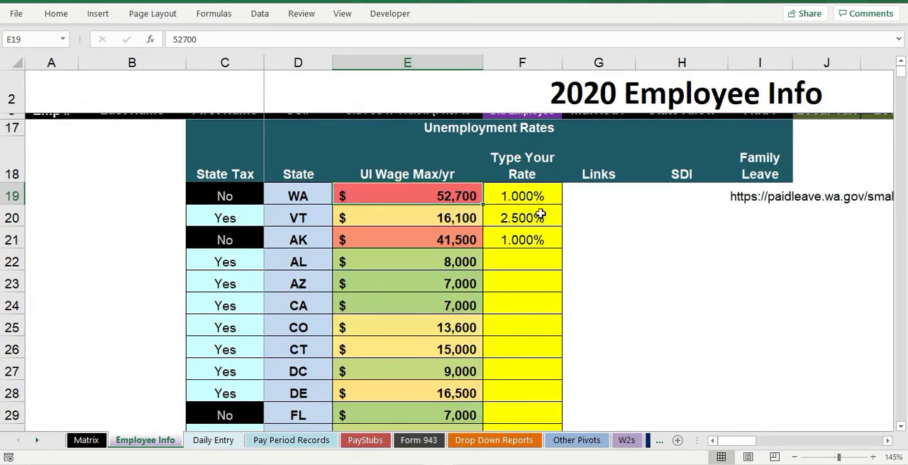
click(328, 202)
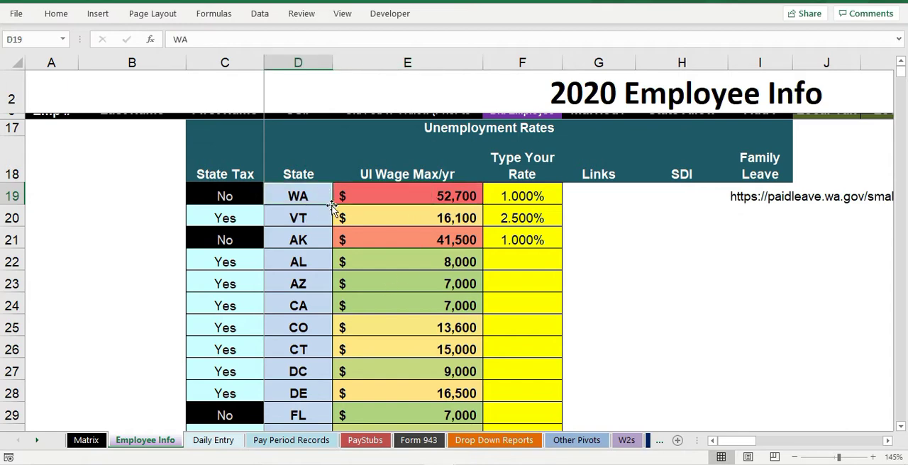
click(461, 196)
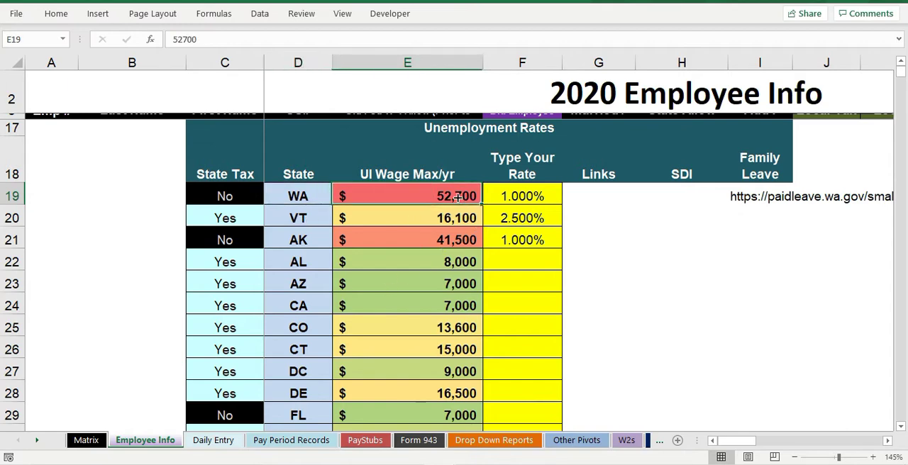
click(513, 201)
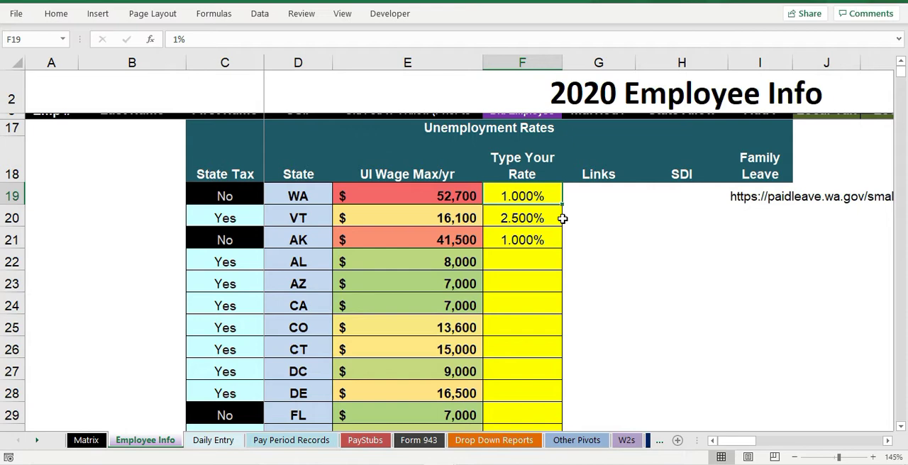
text(2.5)
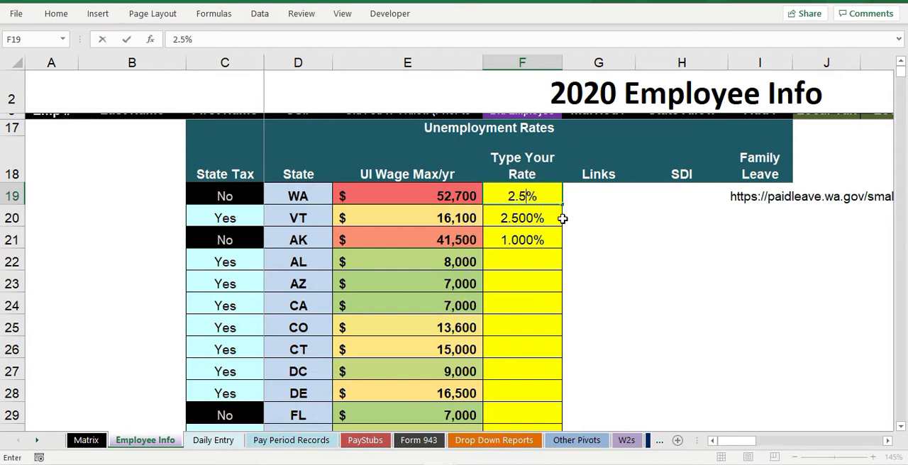
key(Return)
key(Up)
key(Left)
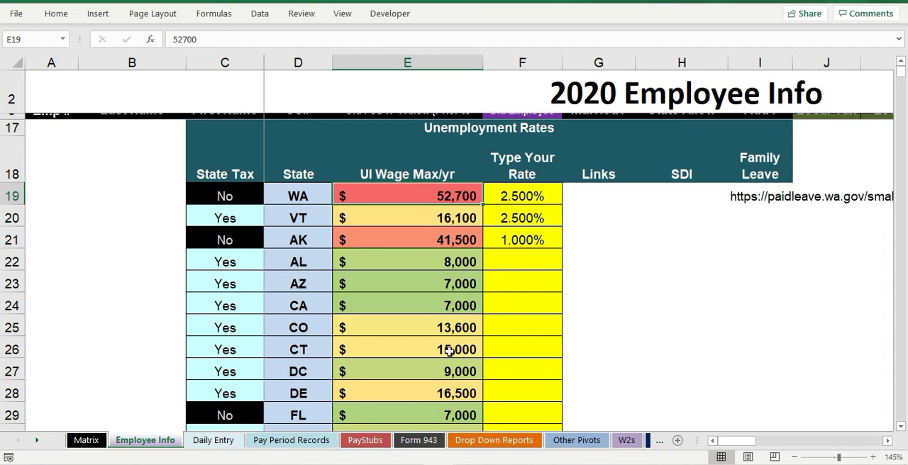
Step: Add filters to the Unemployment Rates header row, from State Tax through Family Leave
scroll(449, 351, down, 8)
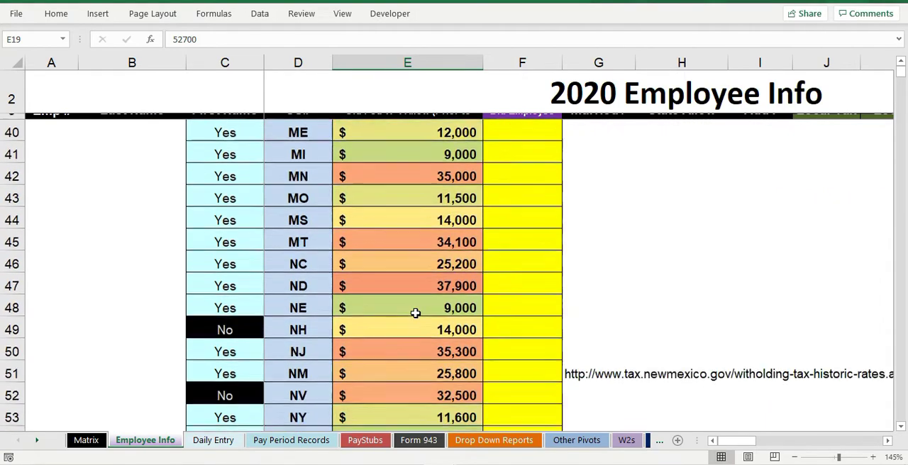
scroll(415, 313, down, 3)
scroll(415, 314, up, 14)
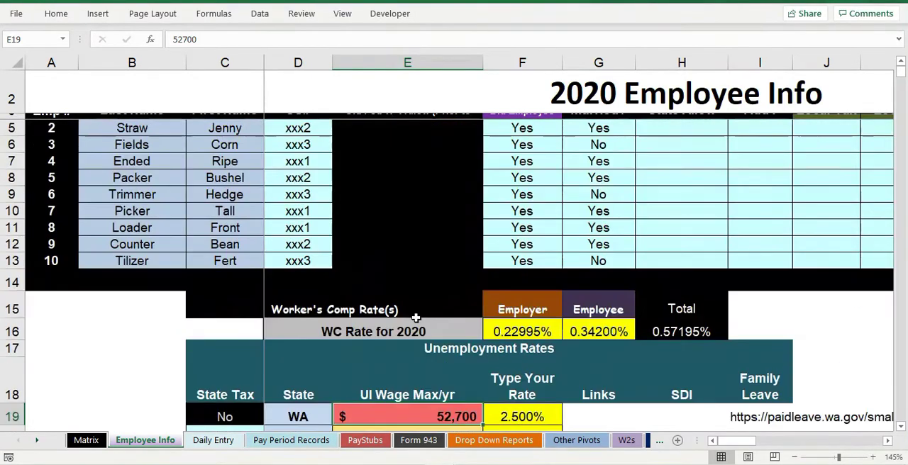
scroll(415, 318, down, 3)
drag(243, 237, 757, 238)
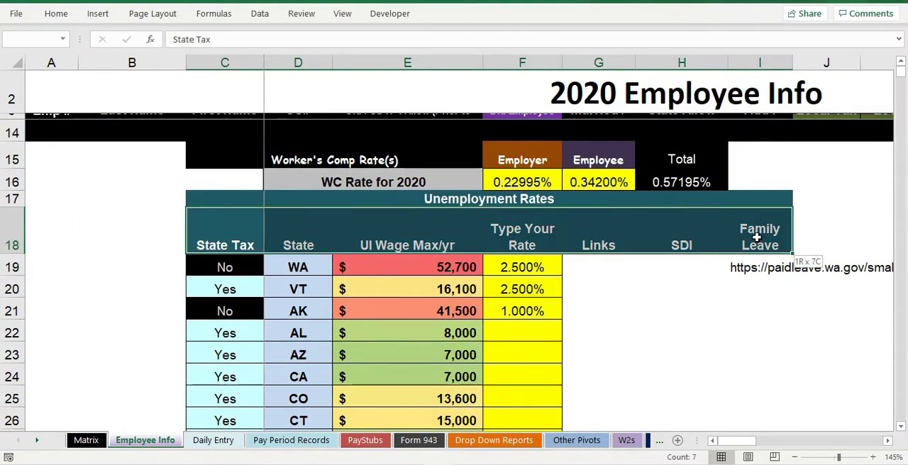
click(260, 16)
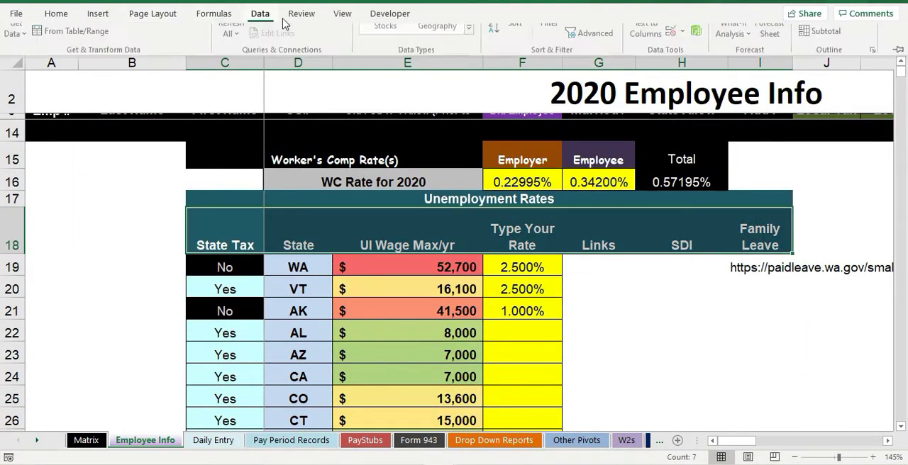
click(552, 49)
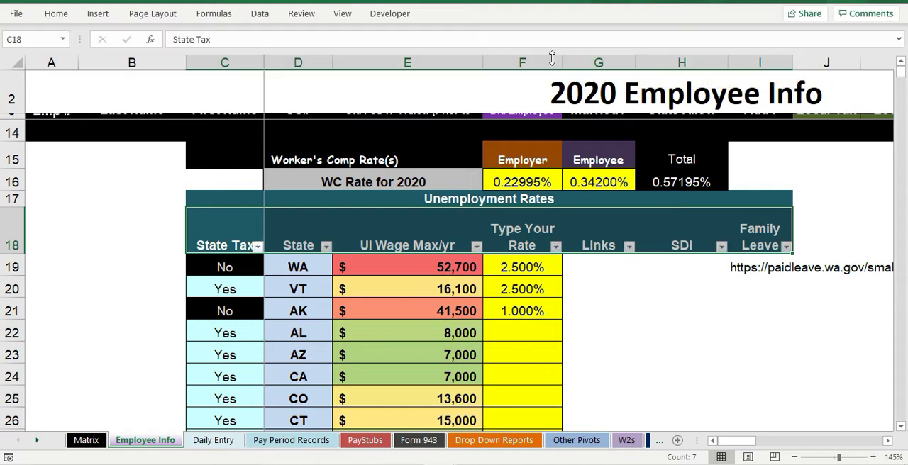
Step: Sort the Unemployment Rates table by UI Wage Max/yr from smallest to largest
click(476, 246)
click(412, 186)
scroll(465, 339, up, 1)
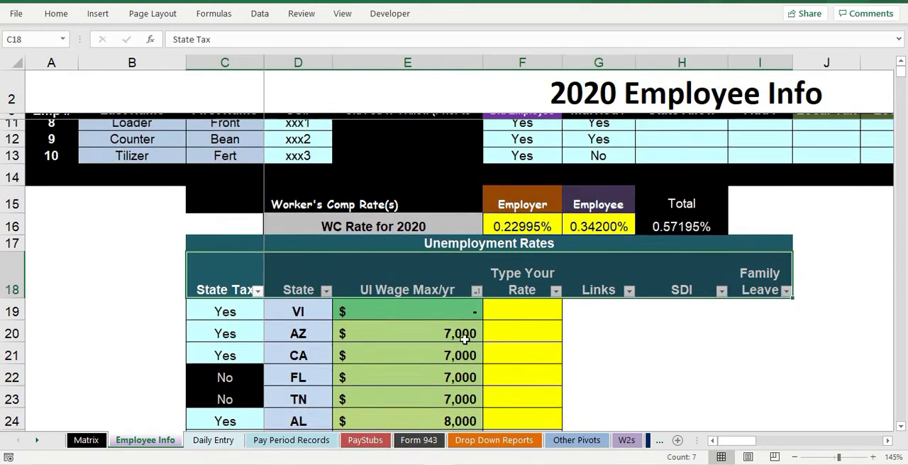
Step: Examine which states have the lowest yearly UI wage maximums in the sorted table, including CA's maximum
click(397, 348)
click(308, 319)
scroll(476, 329, down, 1)
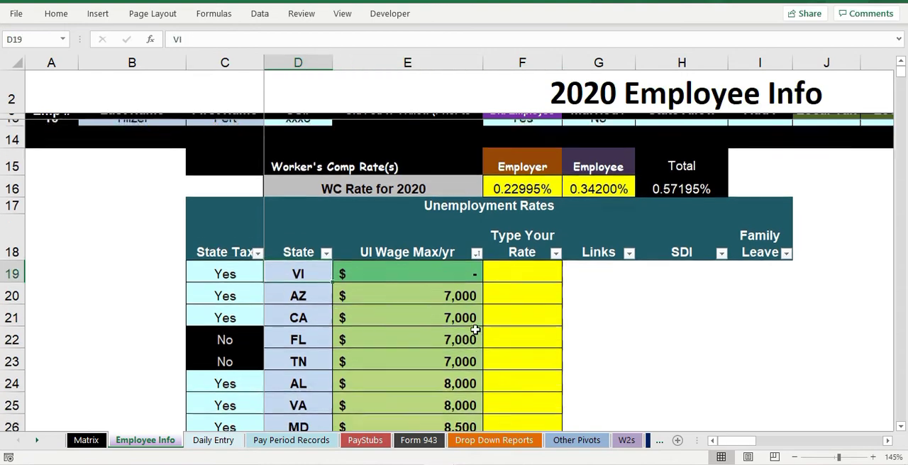
scroll(475, 330, down, 3)
scroll(496, 284, up, 2)
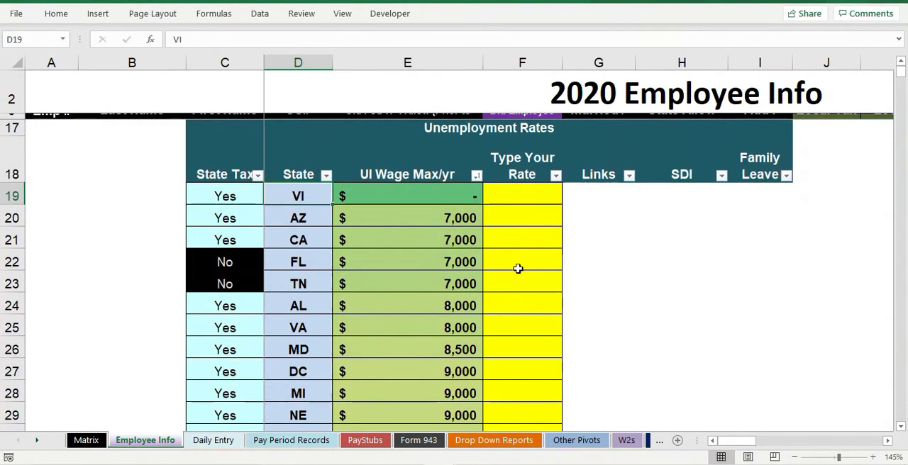
click(506, 221)
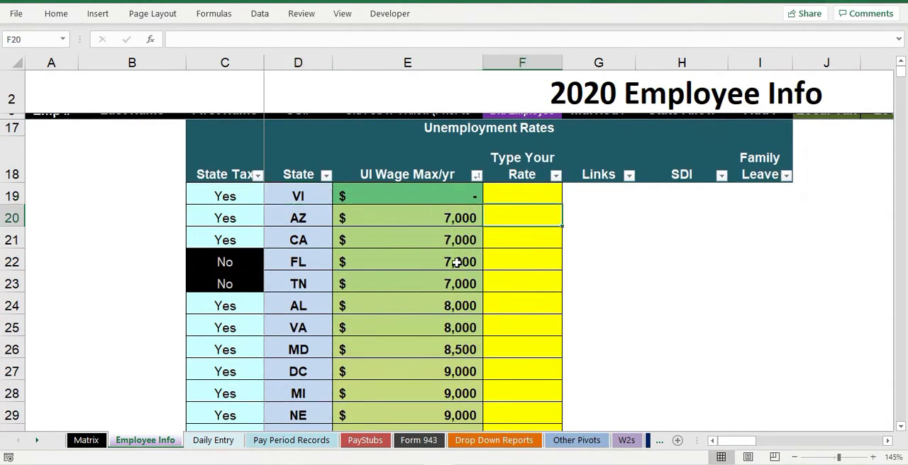
drag(449, 286, 450, 209)
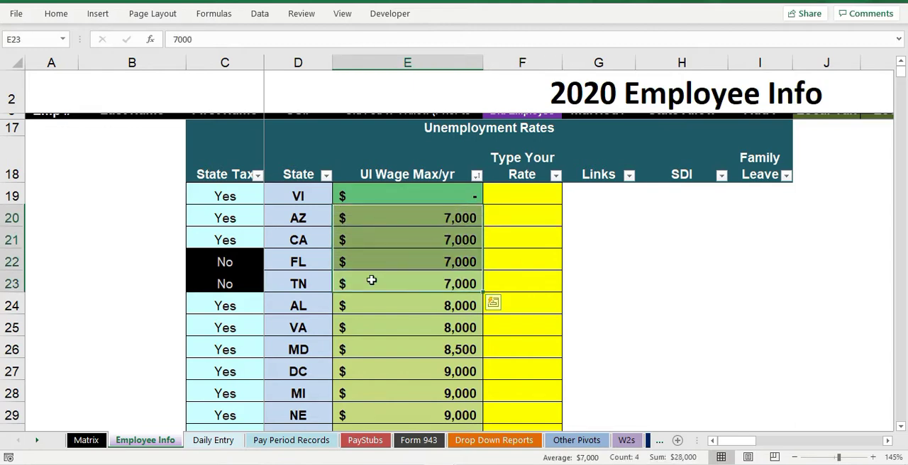
drag(288, 214, 316, 371)
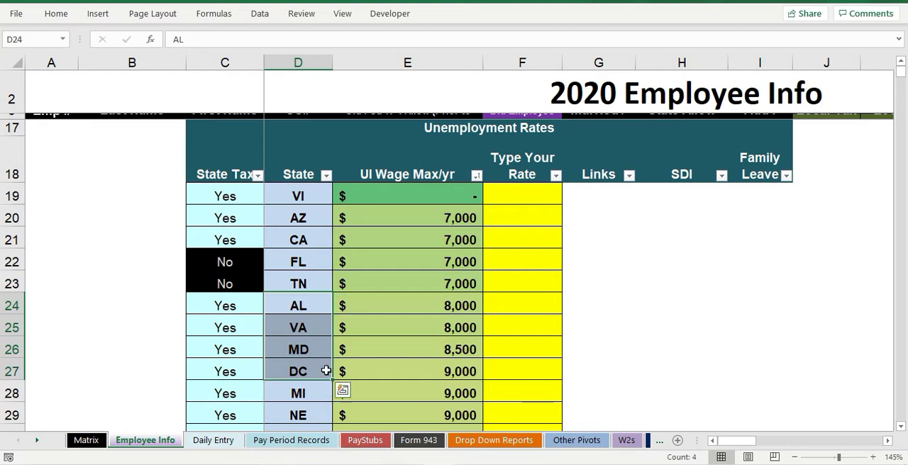
click(458, 298)
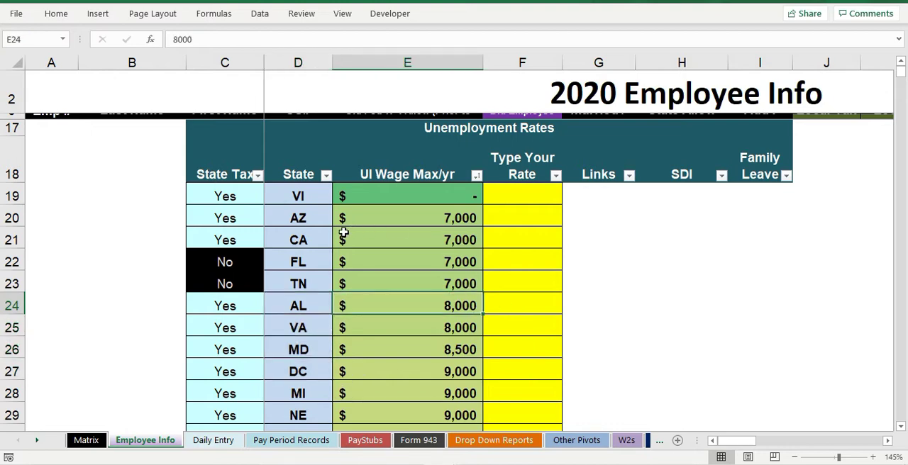
click(290, 240)
click(448, 237)
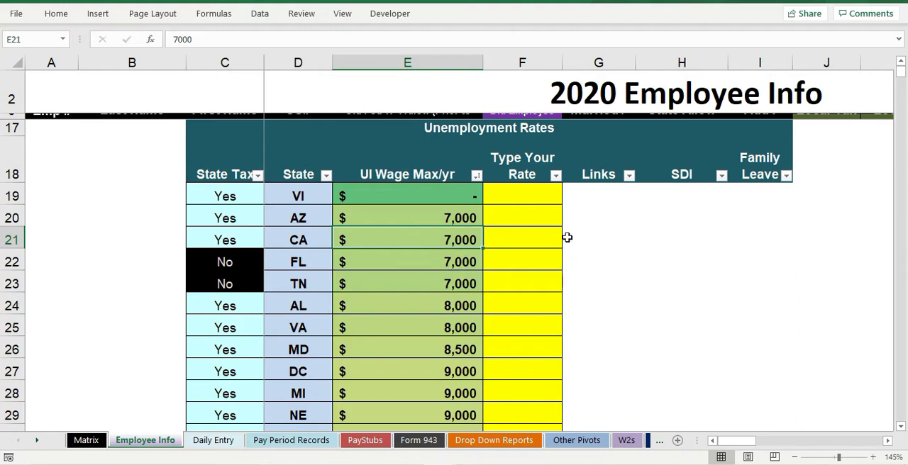
Step: Switch to the 2020 Weekly WA Payroll workbook and review Form 940 page 1 from the employer details through Part 3
click(439, 464)
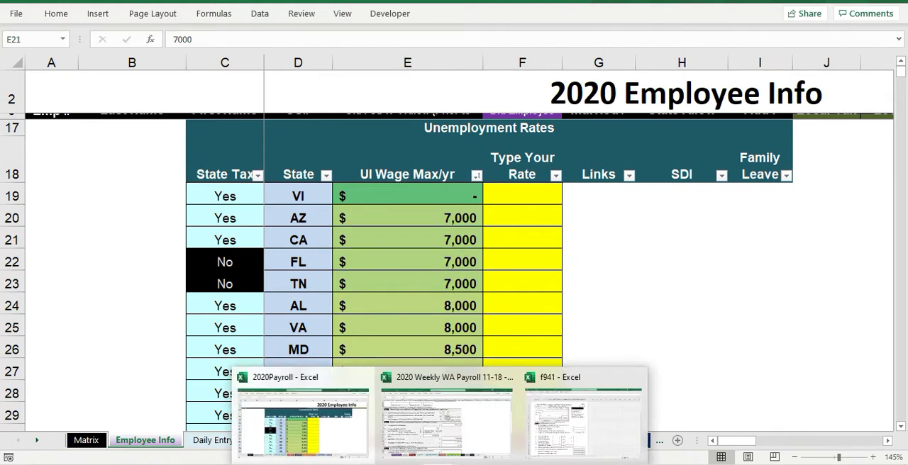
click(447, 417)
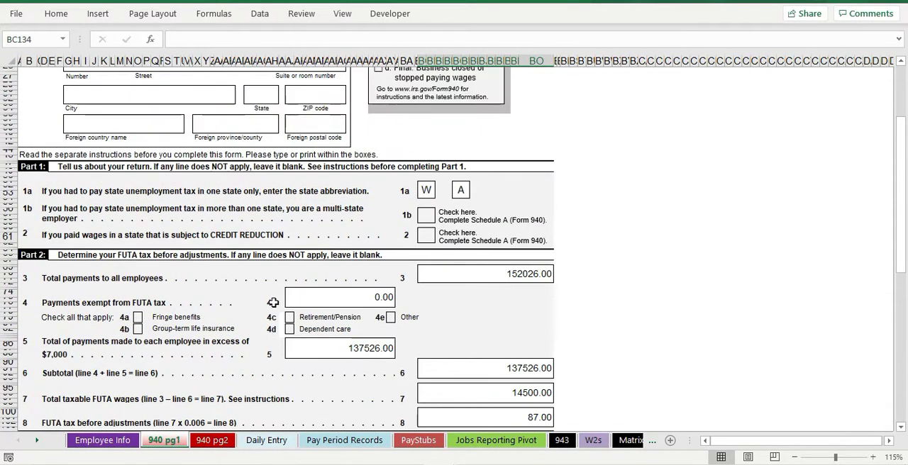
scroll(274, 303, up, 3)
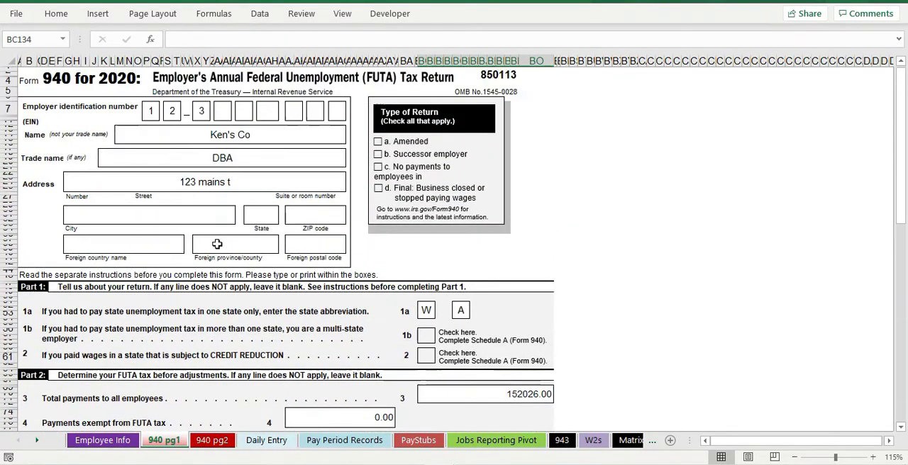
scroll(270, 298, down, 3)
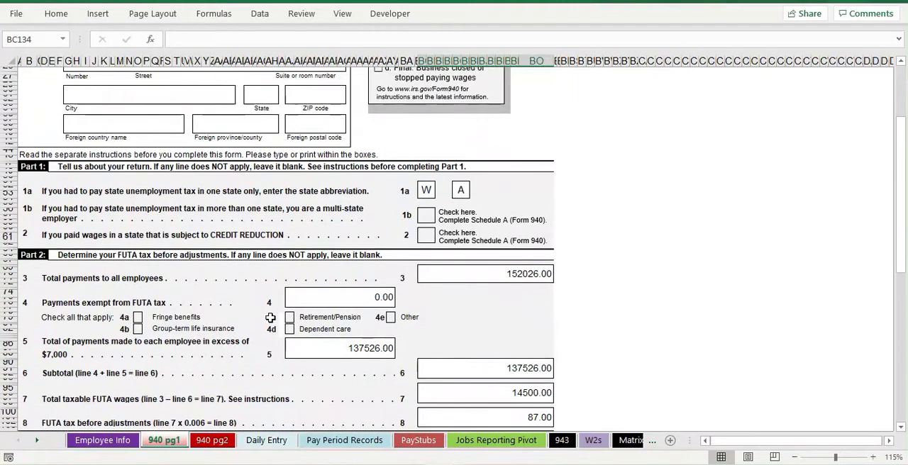
scroll(270, 317, down, 1)
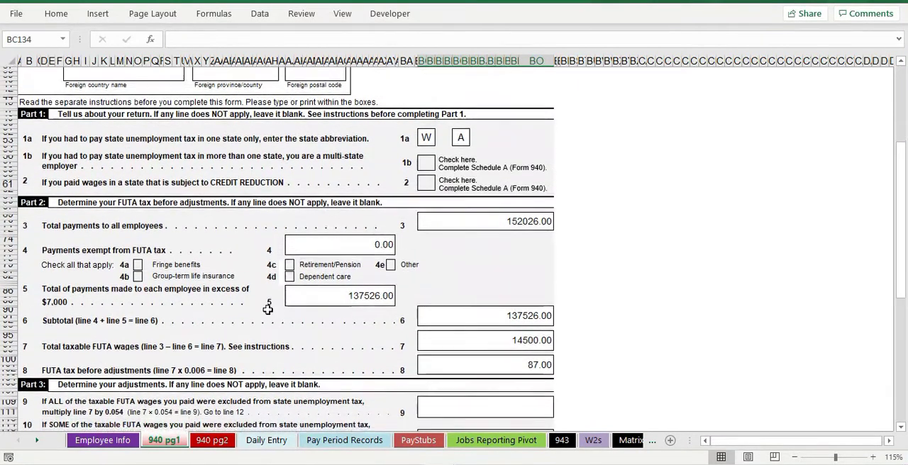
scroll(267, 309, down, 1)
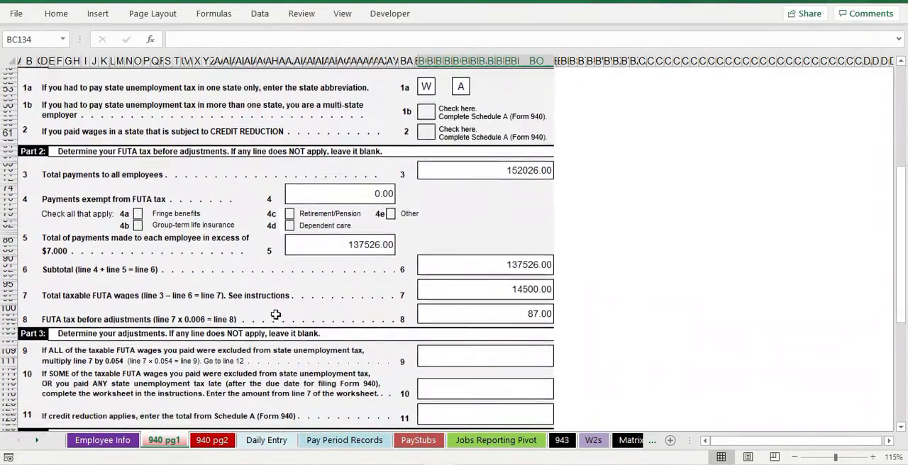
scroll(274, 313, up, 4)
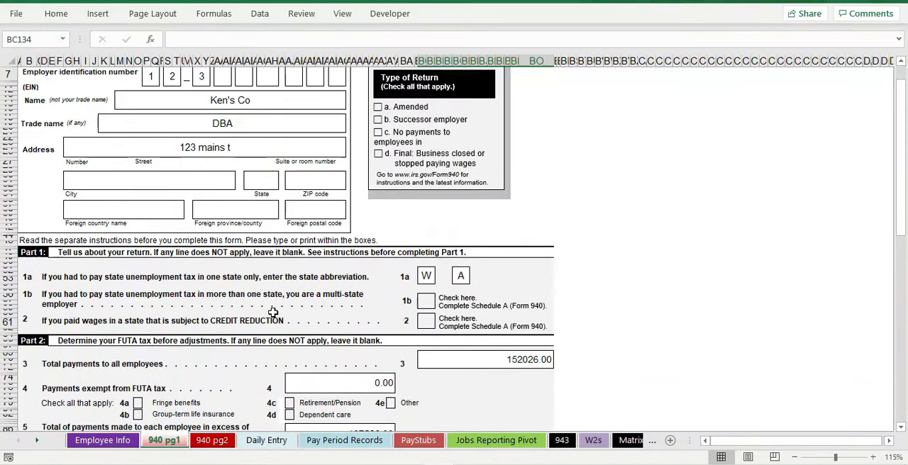
scroll(273, 313, up, 1)
Step: Enter the fourth and fifth digits of the employer identification number in their boxes on Form 940
click(220, 137)
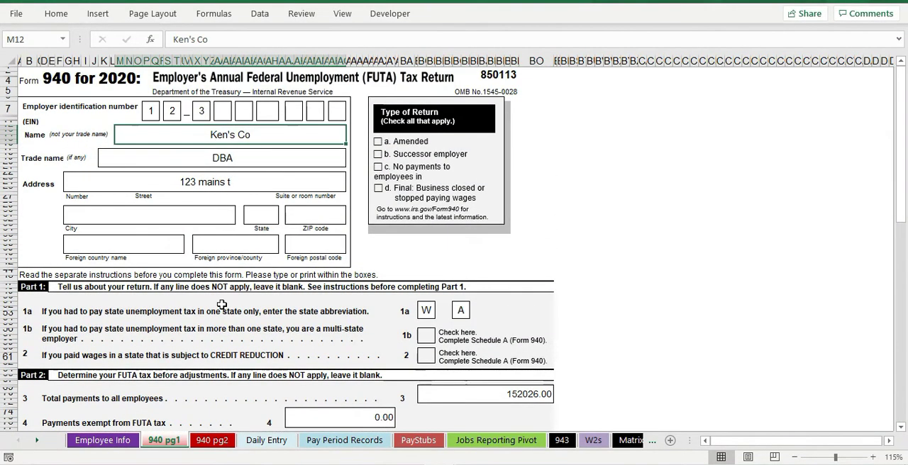
scroll(217, 298, up, 3)
scroll(223, 285, up, 2)
click(310, 136)
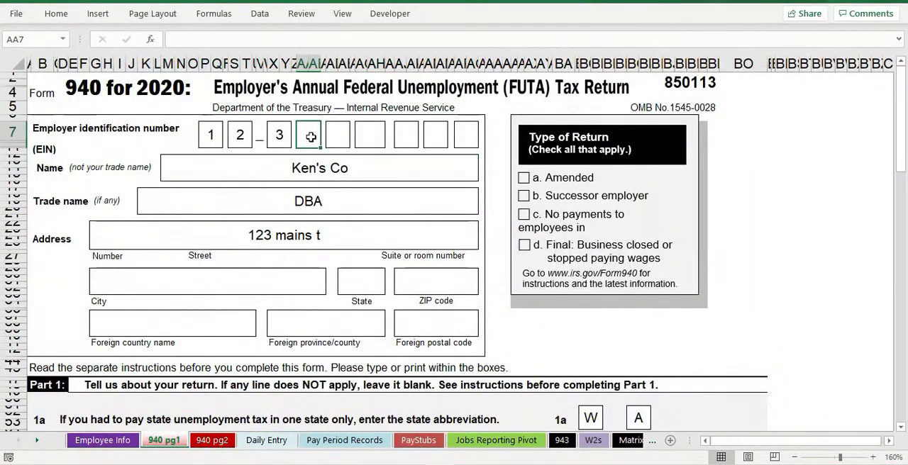
text(4)
key(Tab)
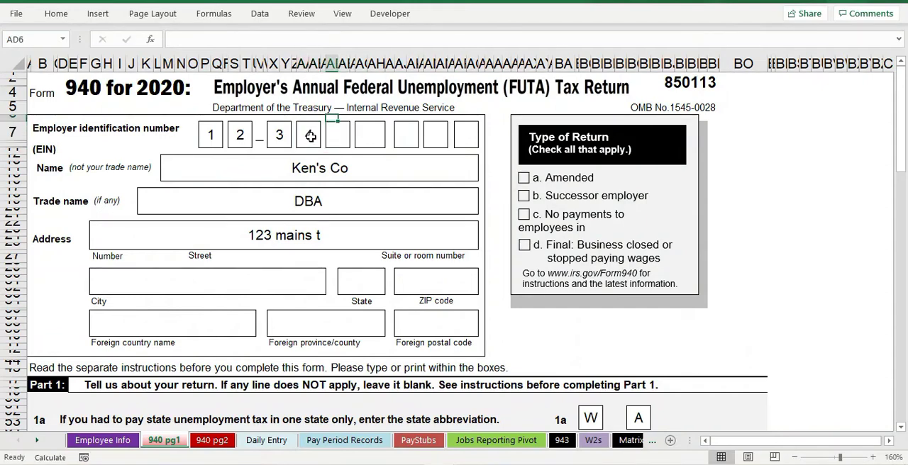
key(Down)
text(5)
key(Tab)
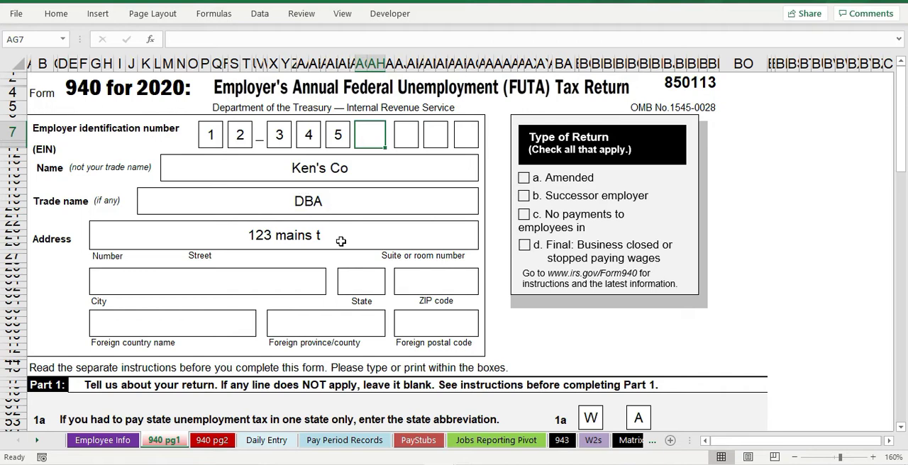
Step: Try moving the "c. No payments to employees in" text box partly outside the Type of Return box, and undo the move
click(709, 199)
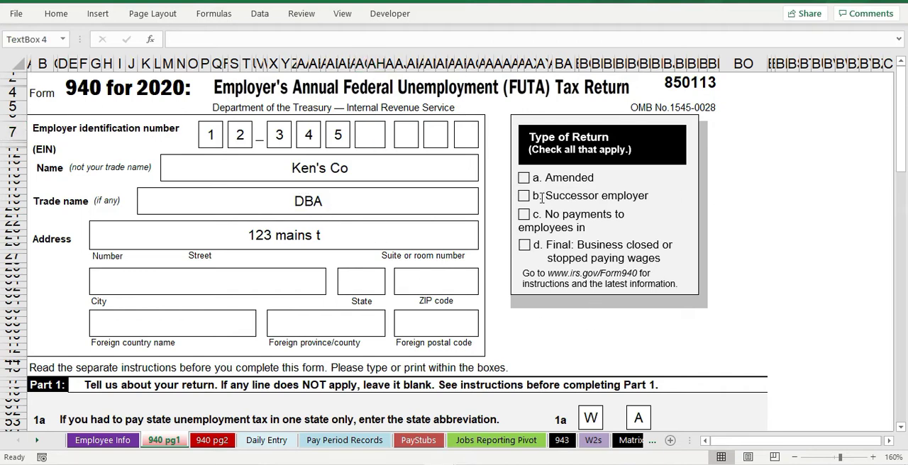
click(805, 204)
click(615, 242)
drag(632, 199, 763, 194)
click(793, 281)
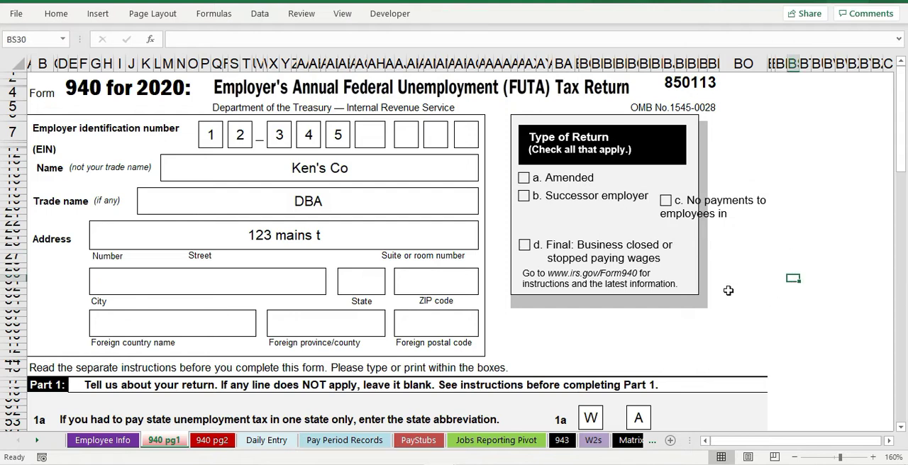
key(ctrl+z)
click(792, 279)
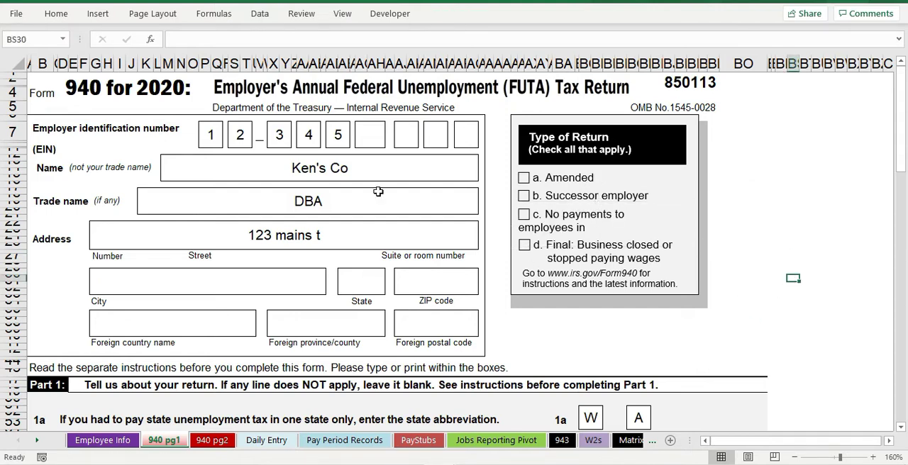
Step: Turn off the Locked protection setting for all nine employer identification number boxes on Form 940 page 1
click(213, 132)
ctrl+click(241, 136)
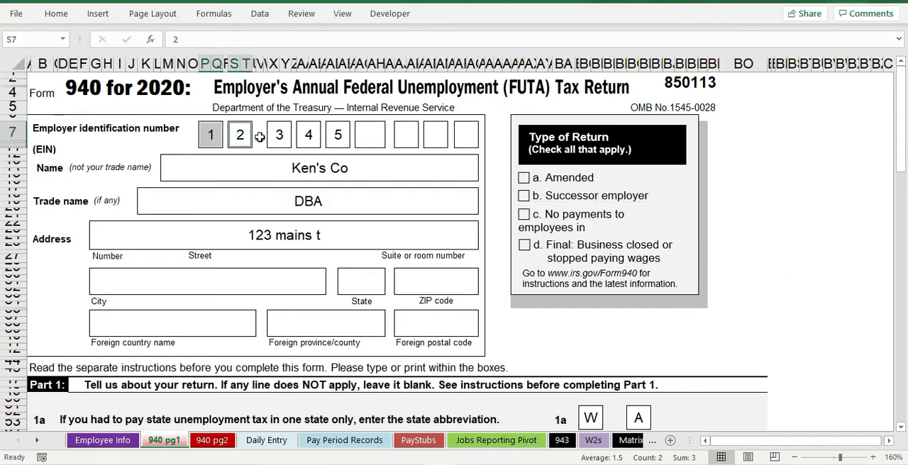
ctrl+click(278, 136)
ctrl+click(307, 134)
ctrl+click(337, 135)
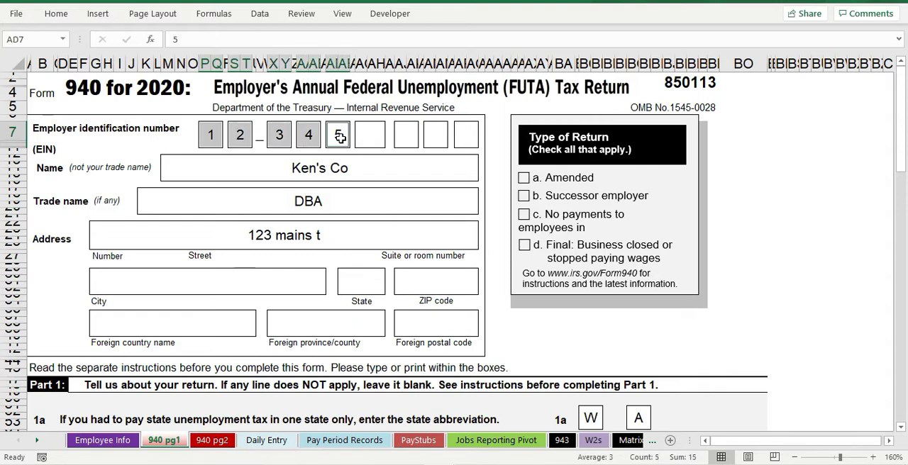
ctrl+click(363, 135)
ctrl+click(405, 137)
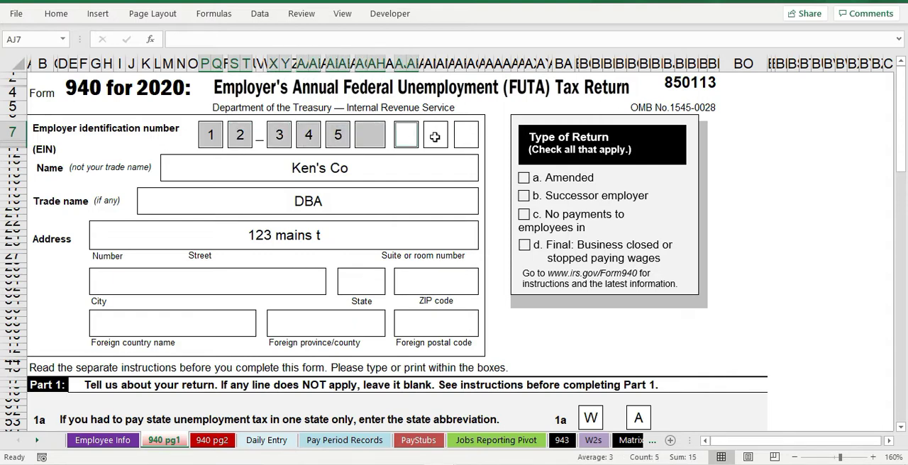
ctrl+click(435, 136)
ctrl+click(465, 136)
right_click(466, 136)
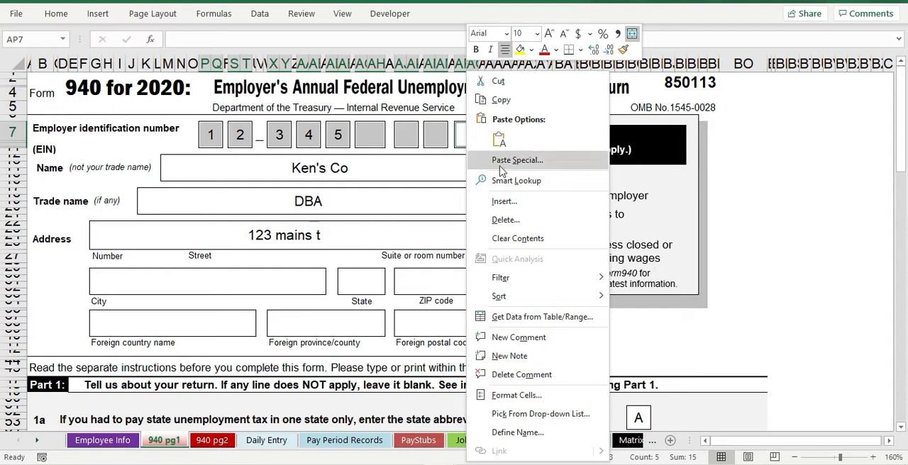
click(533, 394)
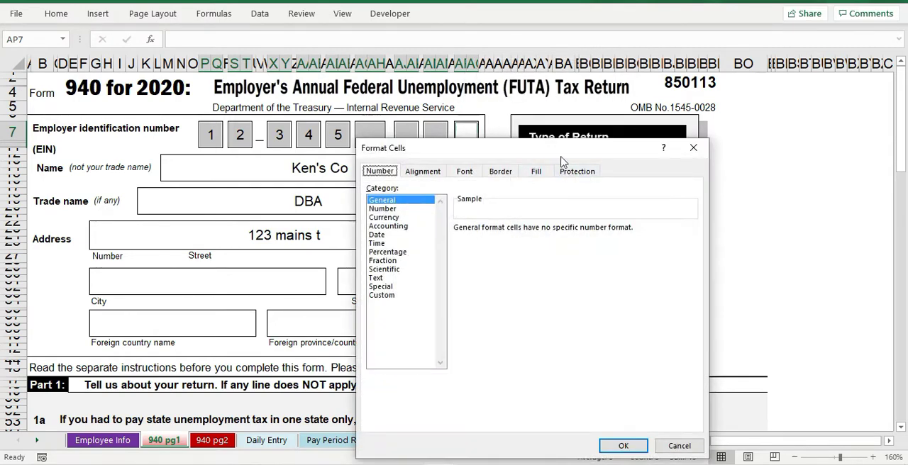
drag(561, 157, 408, 130)
click(432, 148)
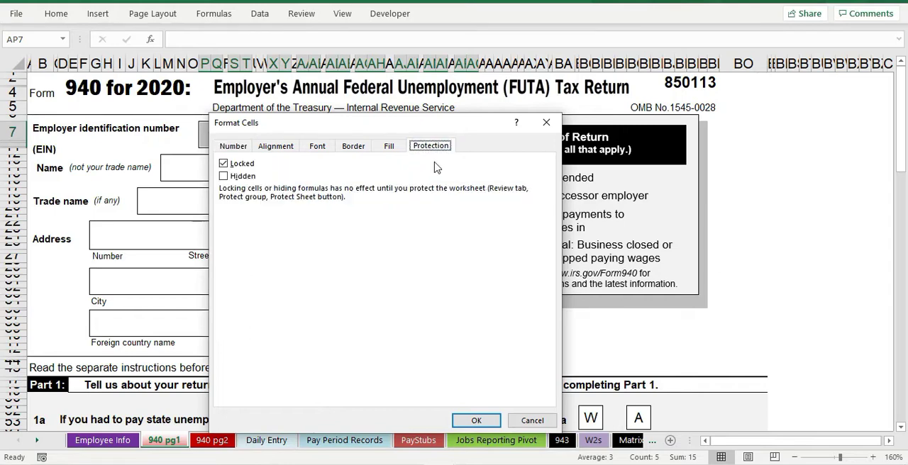
drag(335, 130, 458, 177)
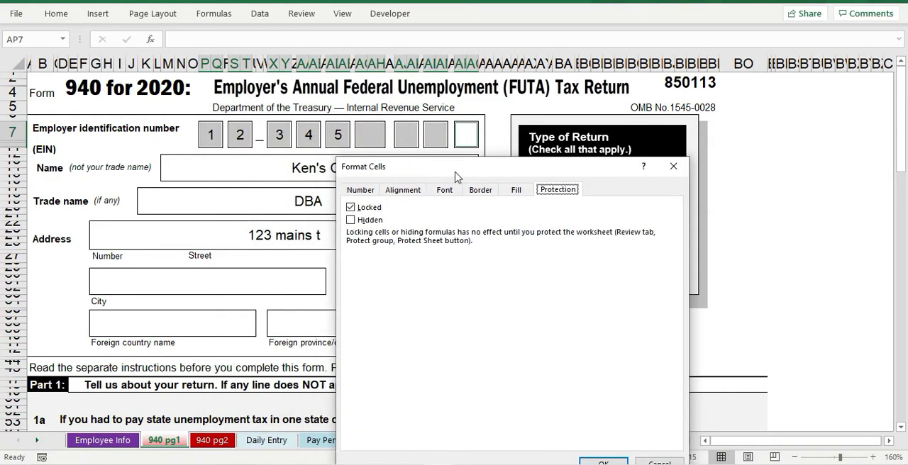
click(352, 208)
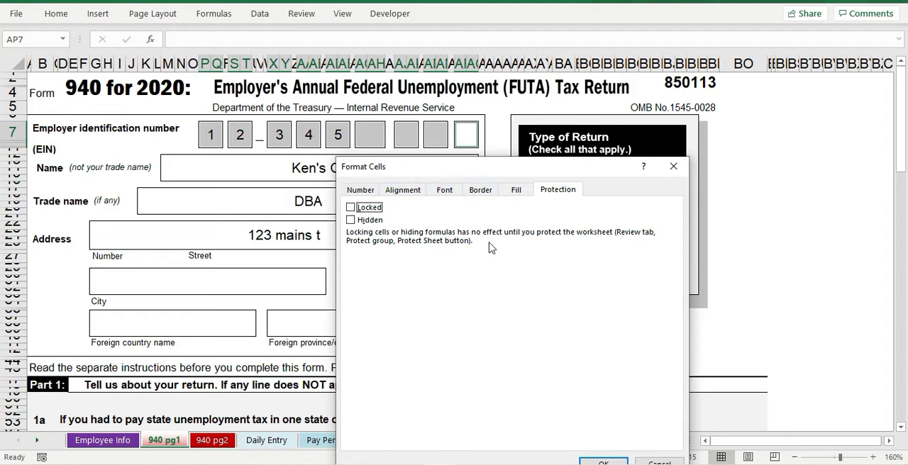
drag(534, 167, 591, 134)
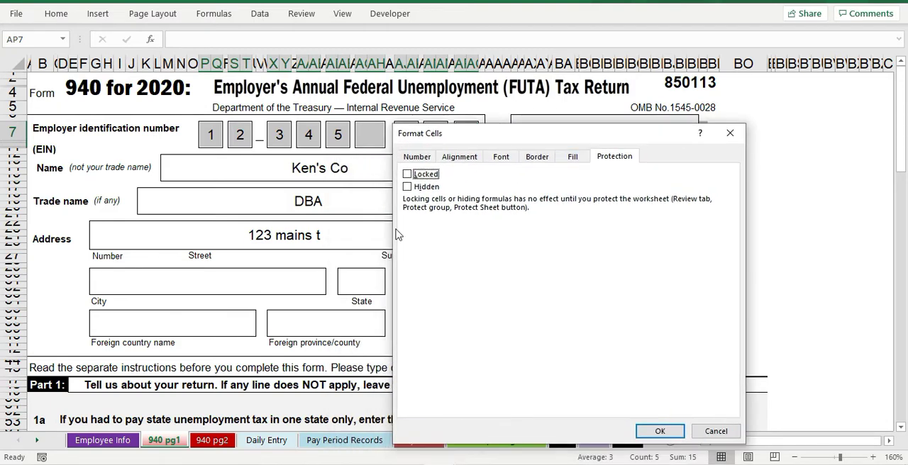
click(659, 431)
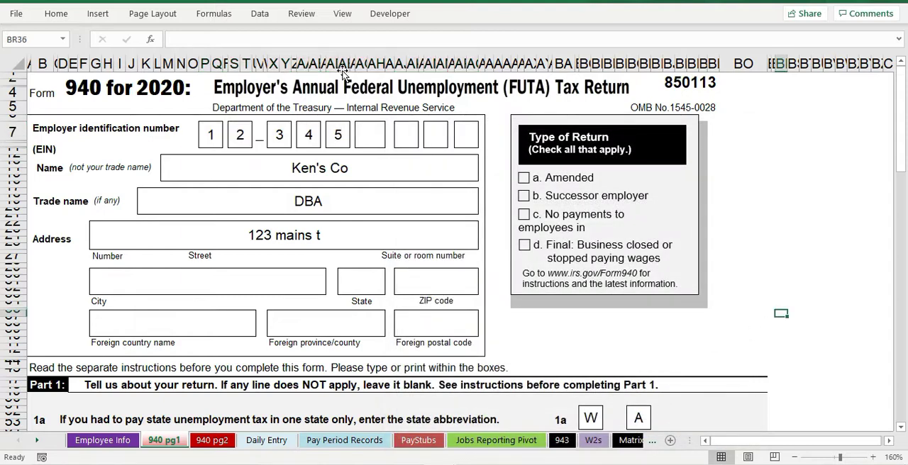
Step: Protect the 940 pg1 sheet without a password, allowing selection of unlocked cells but not locked cells
click(301, 14)
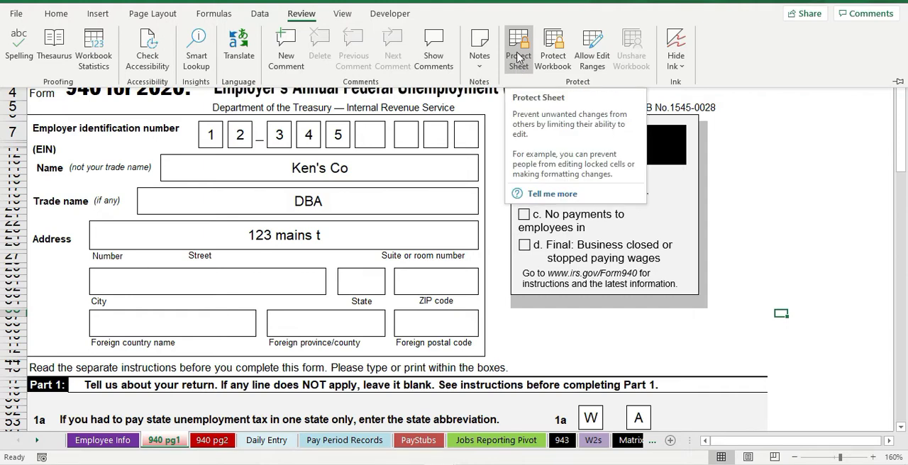
click(518, 57)
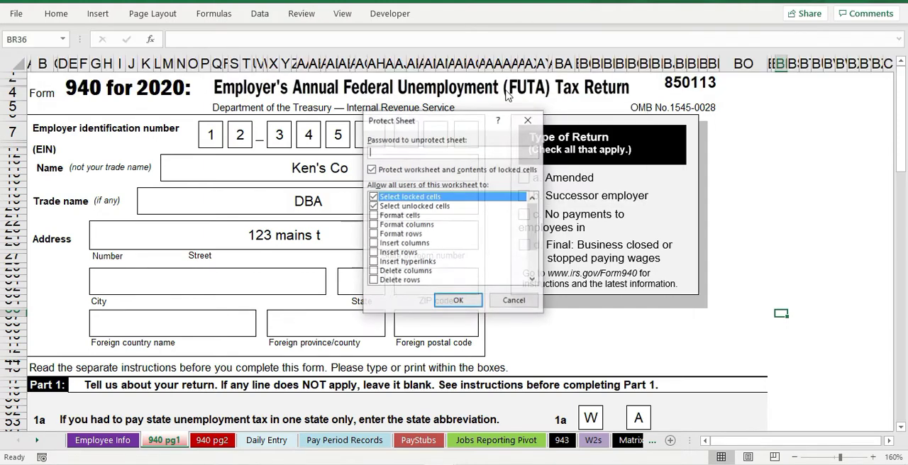
click(381, 207)
click(381, 208)
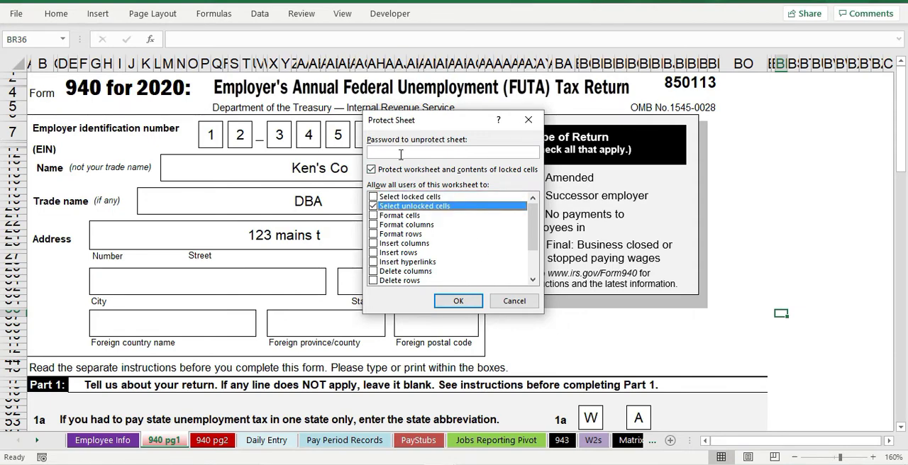
click(458, 300)
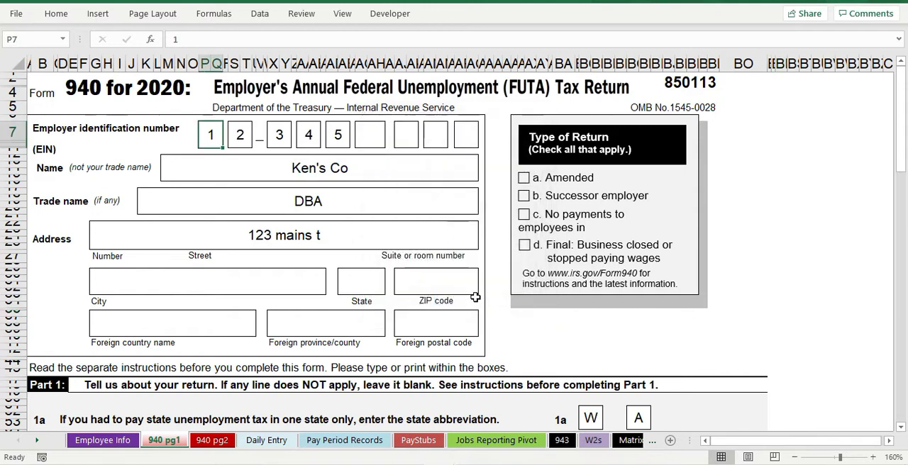
Step: Try out the unlocked employer identification number boxes by moving between them and entering a trial value in the sixth box
click(408, 139)
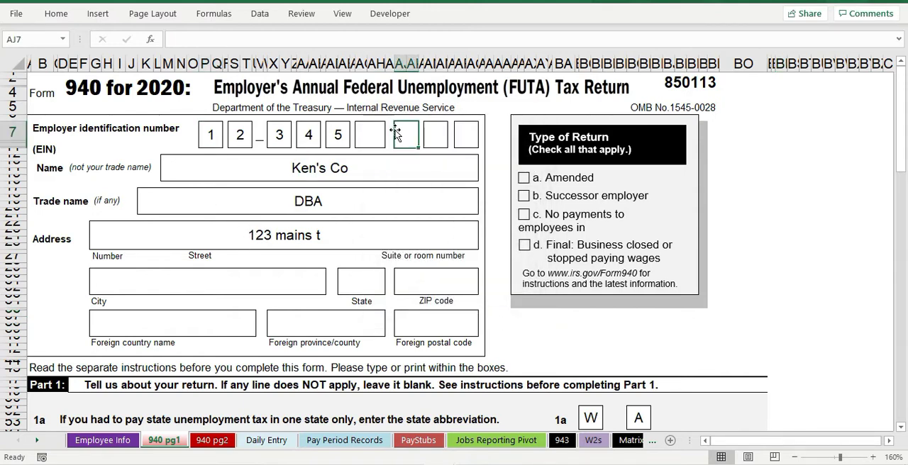
click(461, 135)
key(Left)
key(Left)
key(Left)
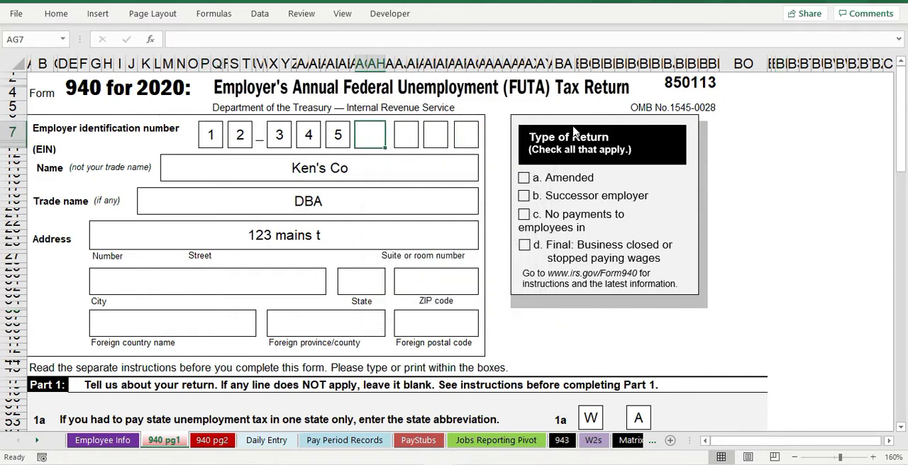
text(66)
key(Right)
key(Right)
key(Left)
key(Left)
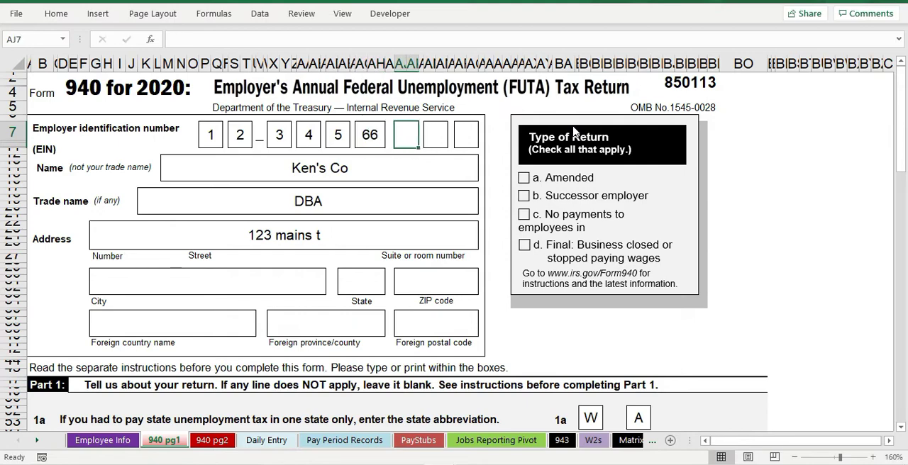
Step: Enter single digits in the sixth and seventh boxes of the employer identification number, replacing the sixth box's trial value
scroll(575, 132, down, 5)
scroll(575, 132, up, 2)
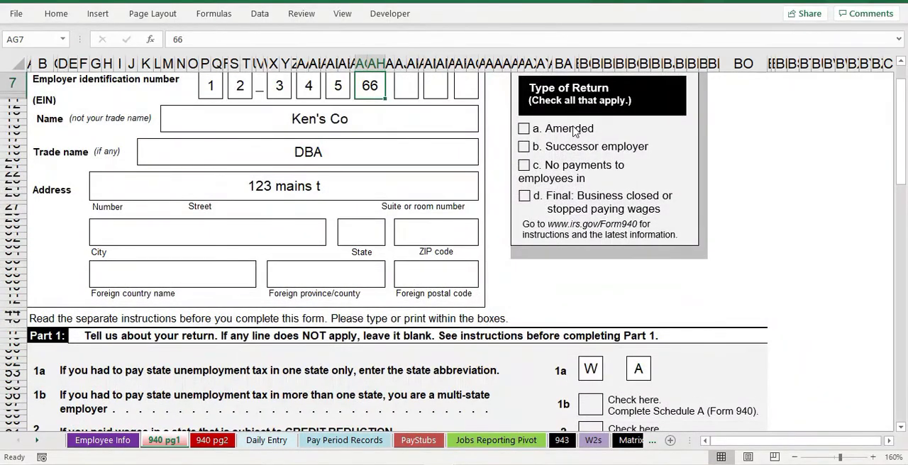
text(7)
key(Right)
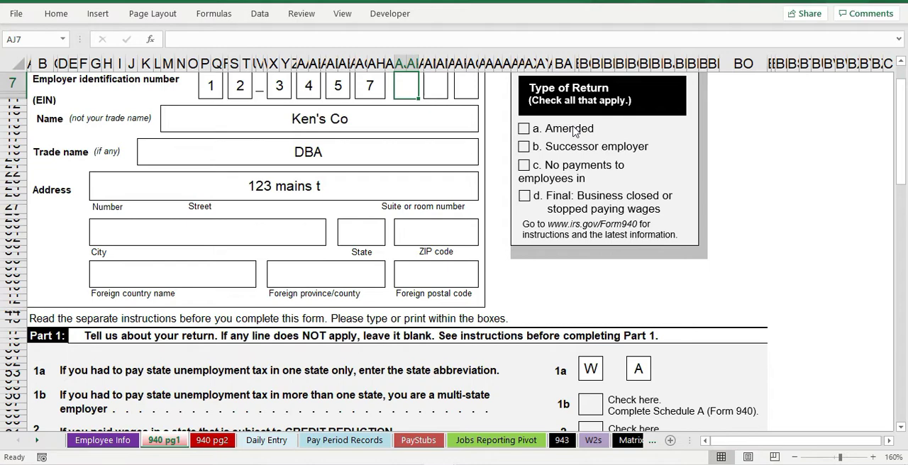
text(8)
key(Right)
scroll(404, 289, up, 1)
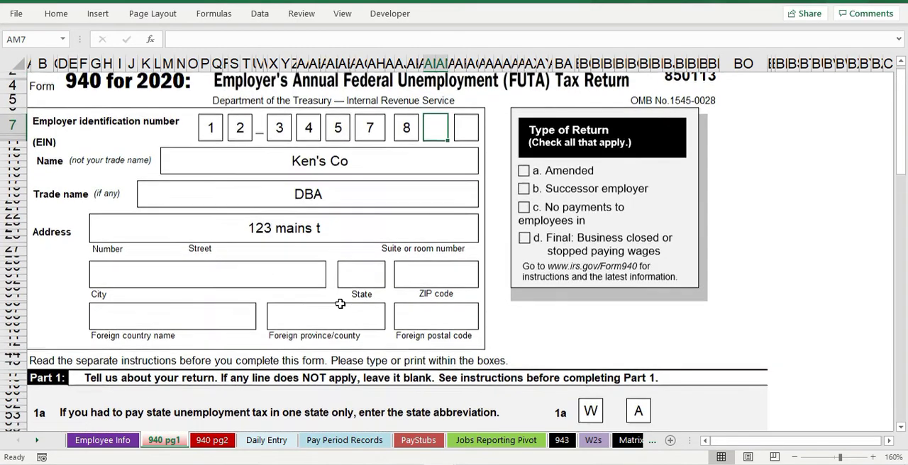
scroll(341, 304, up, 1)
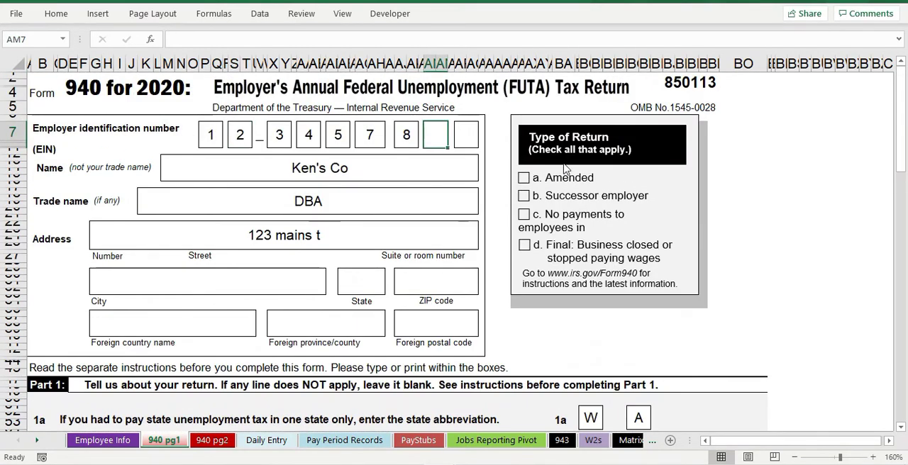
Step: Remove the sheet protection from 940 pg1
click(301, 14)
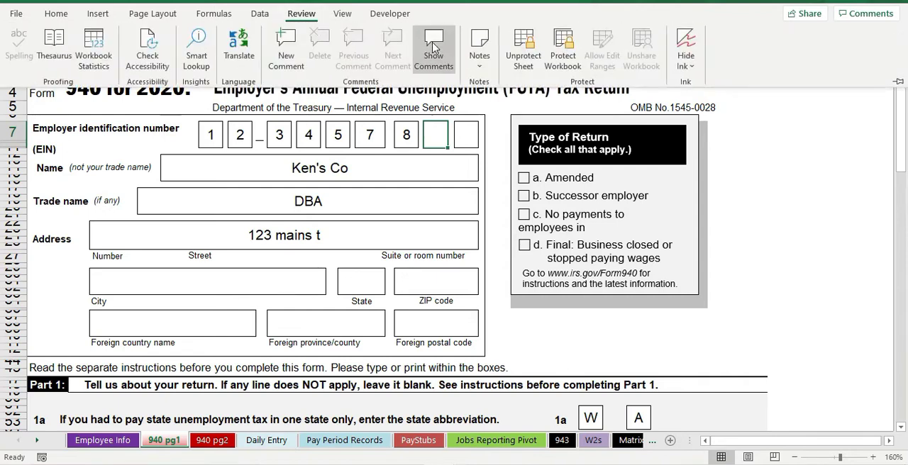
click(525, 63)
click(393, 217)
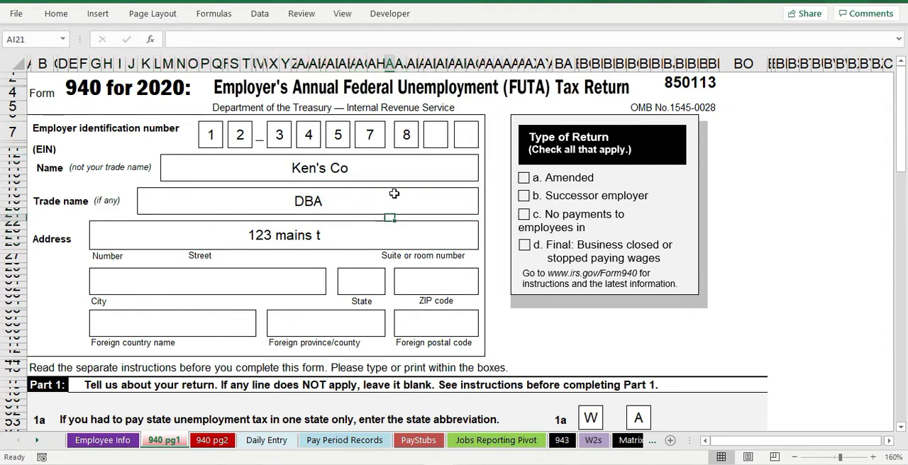
Step: Unlock the name, trade name, street address, city, state, ZIP code and three foreign address fields, leaving them unhidden
click(343, 173)
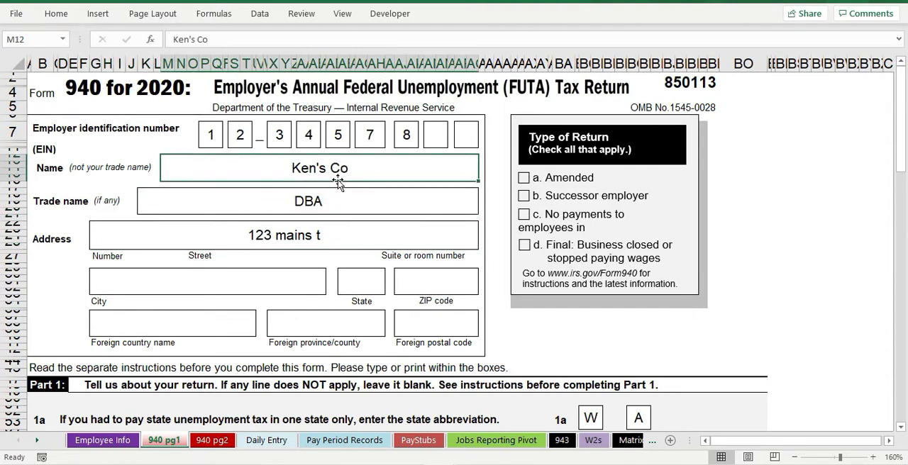
ctrl+click(302, 204)
ctrl+click(251, 233)
ctrl+click(225, 285)
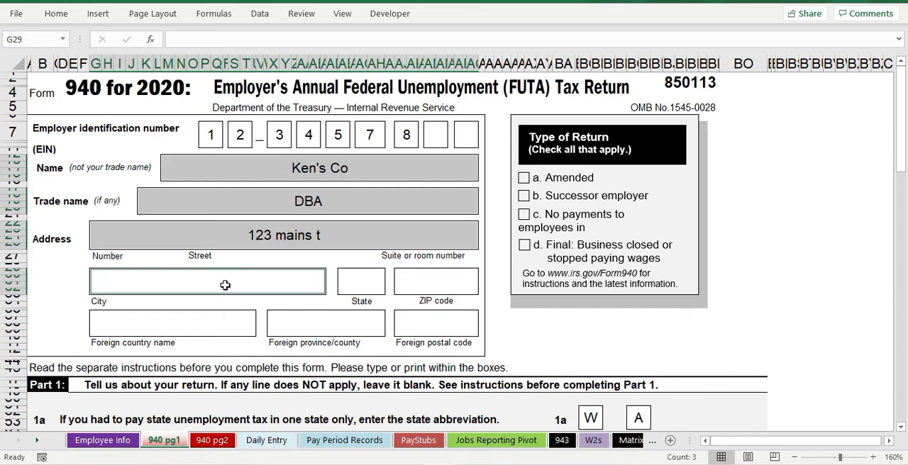
ctrl+click(352, 283)
ctrl+click(417, 287)
ctrl+click(416, 323)
ctrl+click(360, 329)
ctrl+click(186, 325)
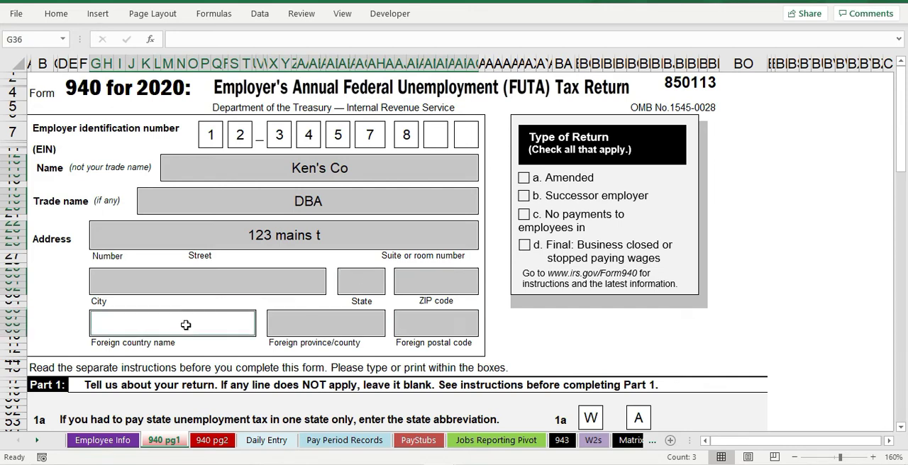
right_click(186, 325)
click(241, 395)
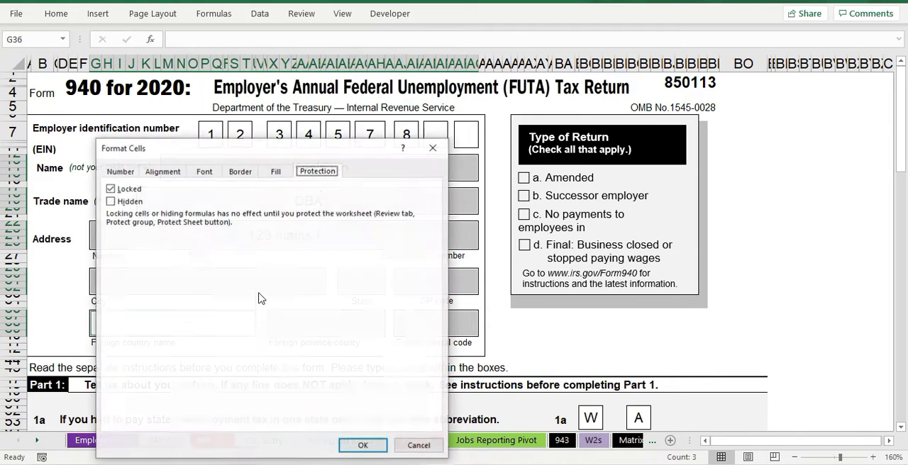
click(111, 190)
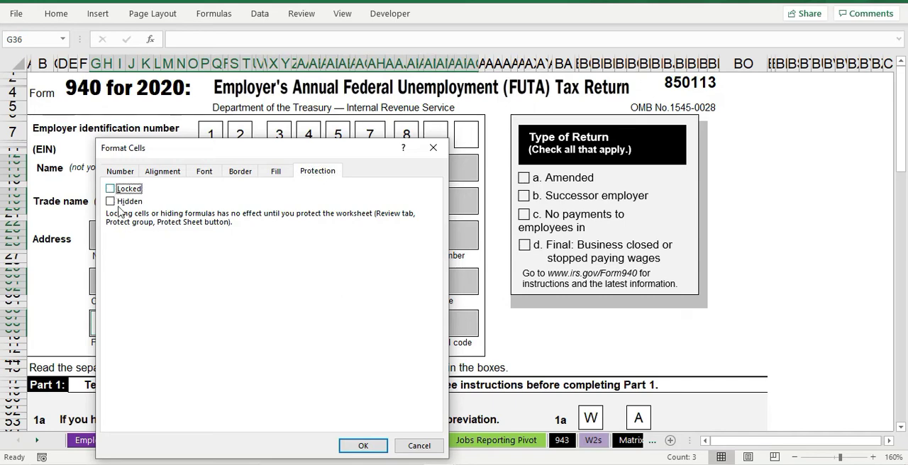
click(345, 446)
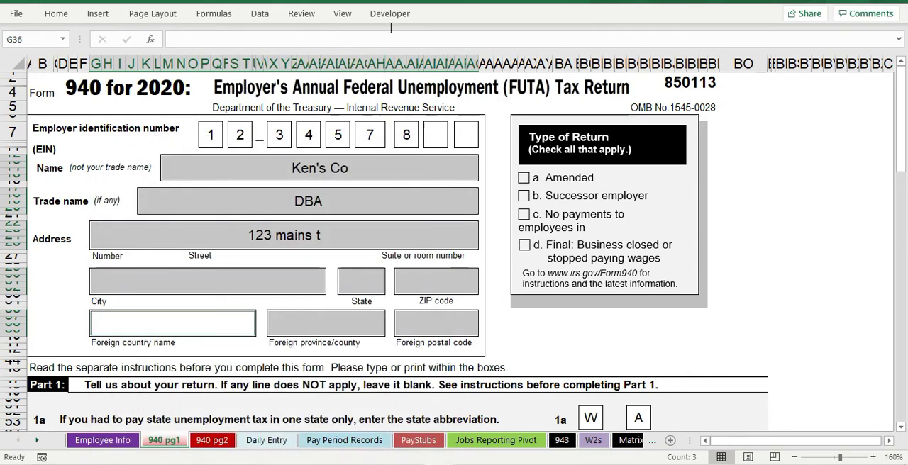
click(492, 308)
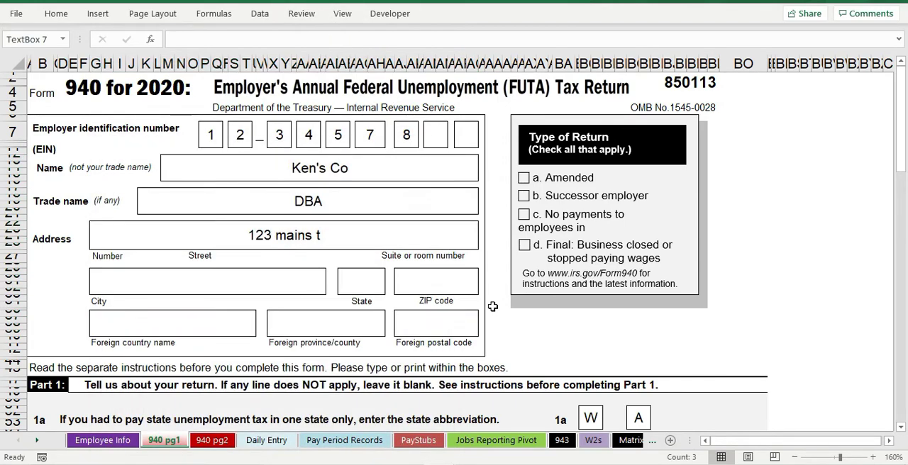
click(380, 314)
Step: Try to protect 940 pg1 without a password, allowing only the selection of unlocked cells
scroll(301, 225, down, 4)
scroll(298, 184, up, 4)
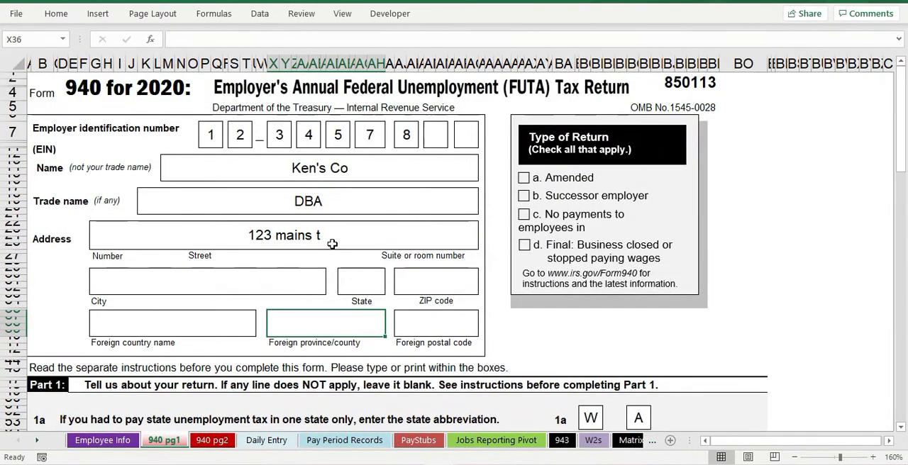
scroll(332, 243, down, 1)
scroll(362, 213, down, 1)
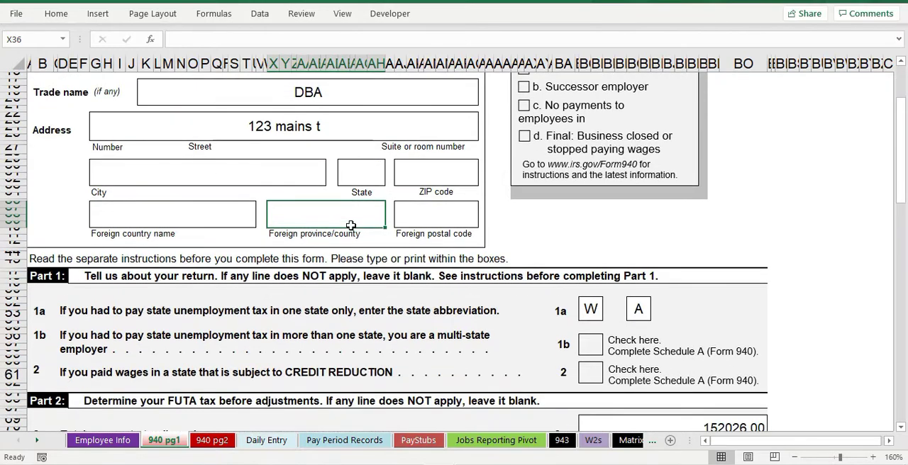
ctrl+scroll(269, 233, down, 3)
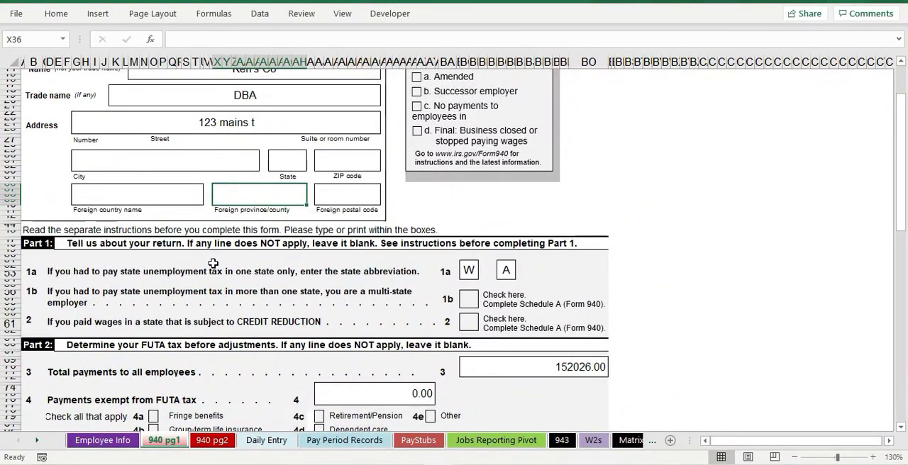
ctrl+scroll(213, 263, up, 3)
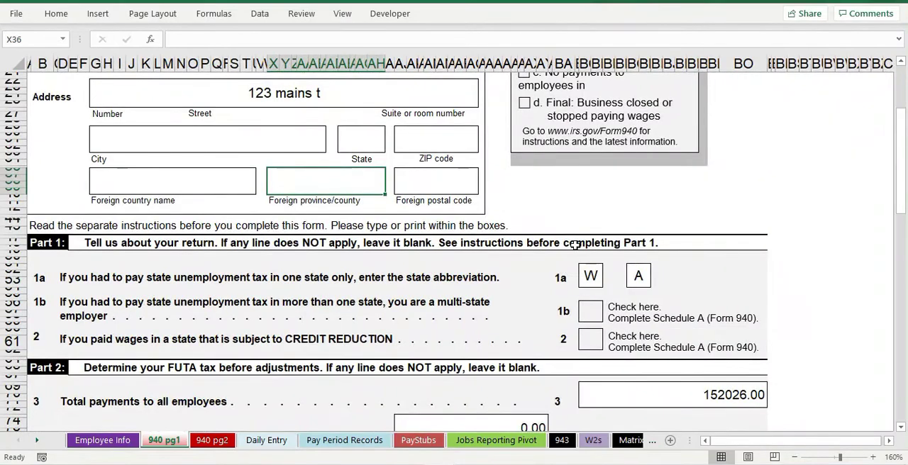
click(302, 13)
click(519, 54)
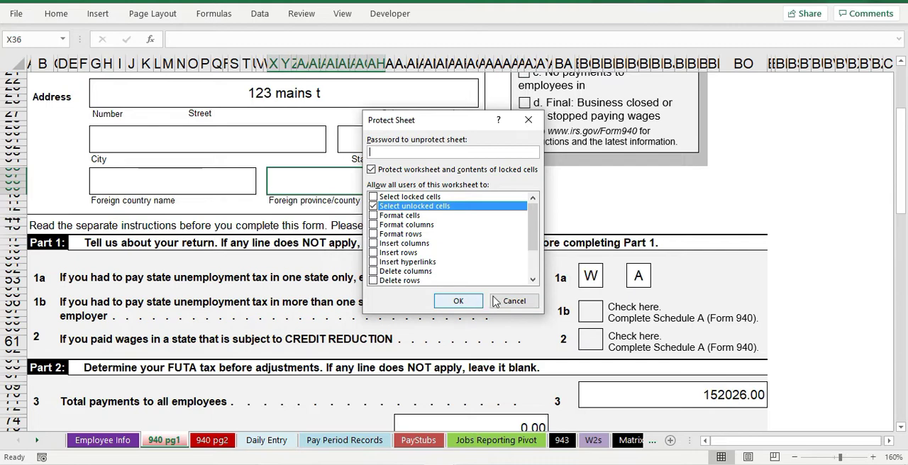
click(458, 301)
click(597, 319)
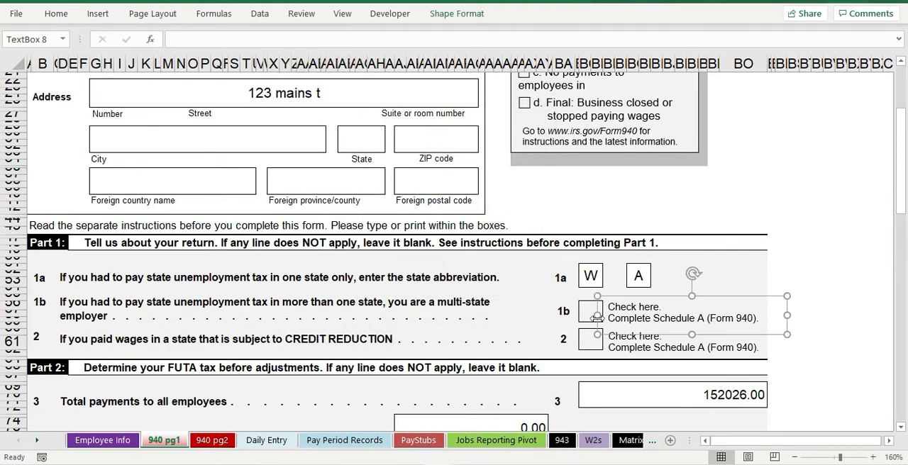
click(774, 213)
Step: Look through Parts 1 to 4 of the form to review the entry boxes and calculated tax lines
scroll(682, 210, down, 2)
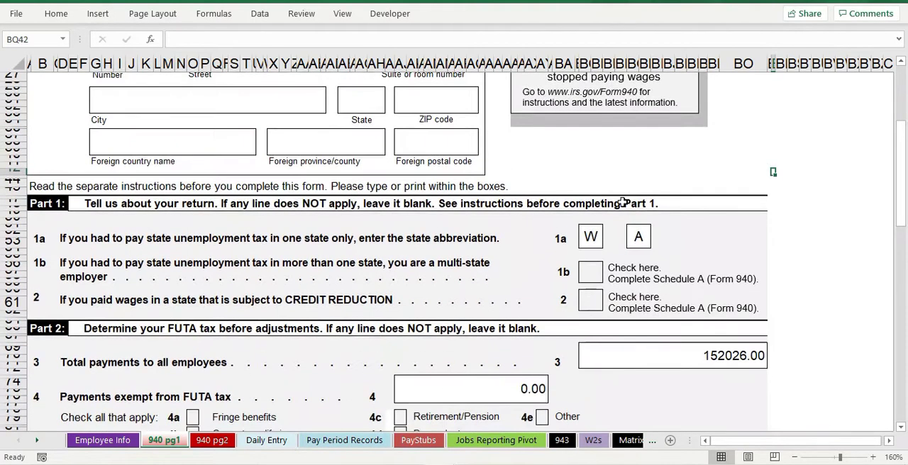
scroll(610, 205, down, 1)
scroll(582, 206, down, 1)
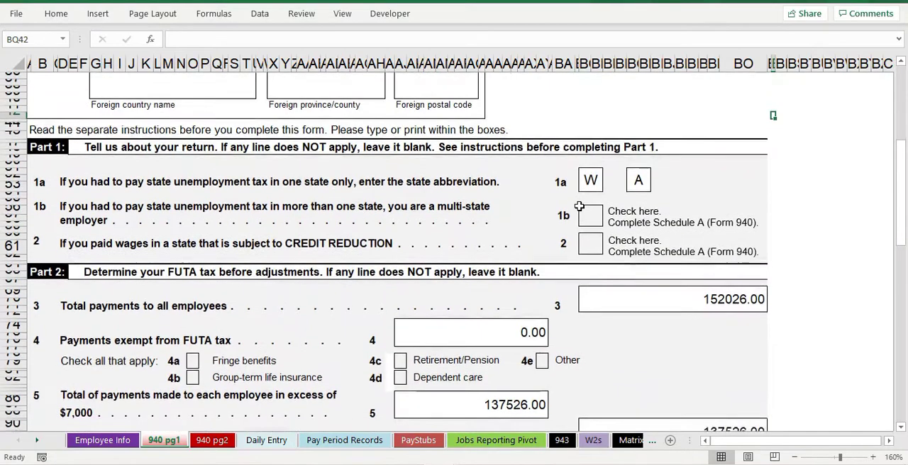
scroll(352, 210, down, 1)
scroll(358, 213, down, 1)
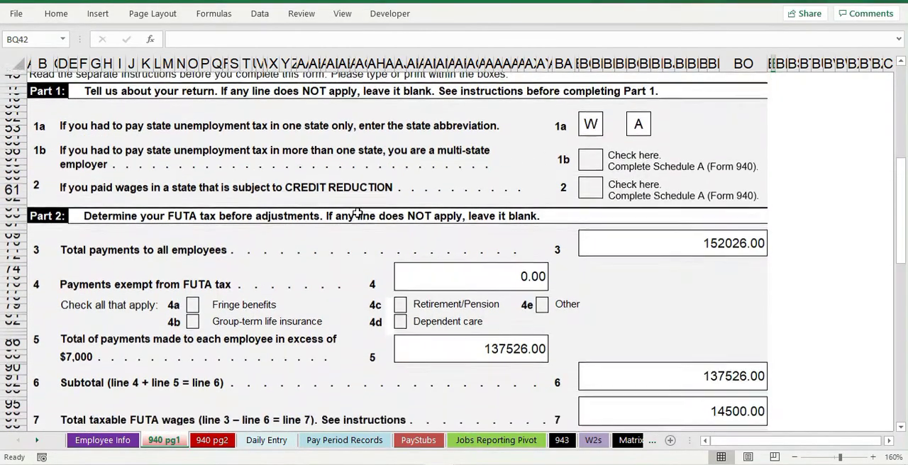
scroll(362, 217, down, 5)
scroll(371, 227, down, 3)
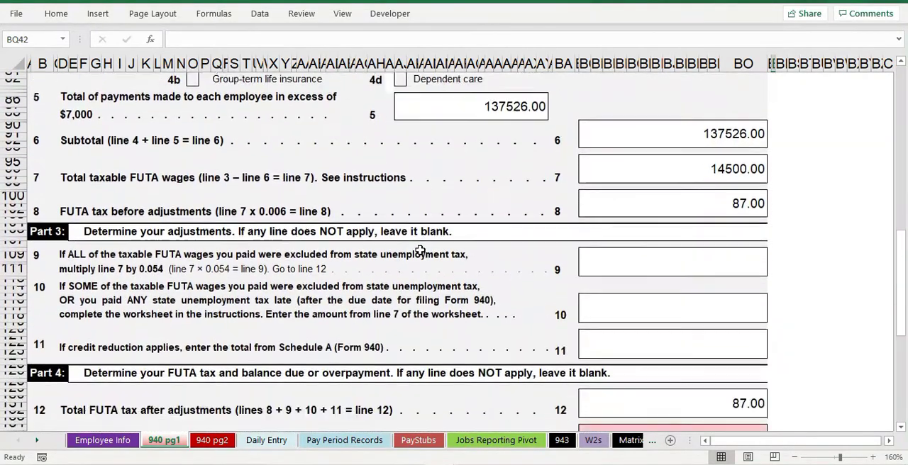
scroll(420, 252, down, 5)
scroll(348, 249, up, 9)
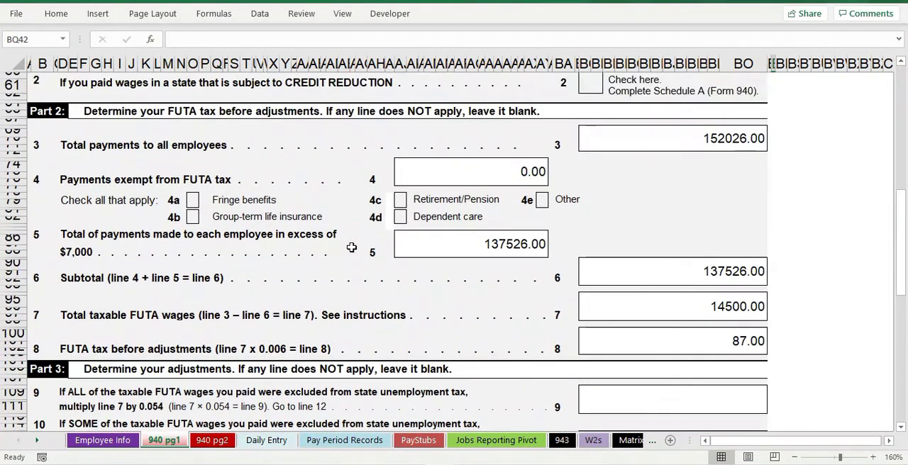
scroll(358, 220, up, 1)
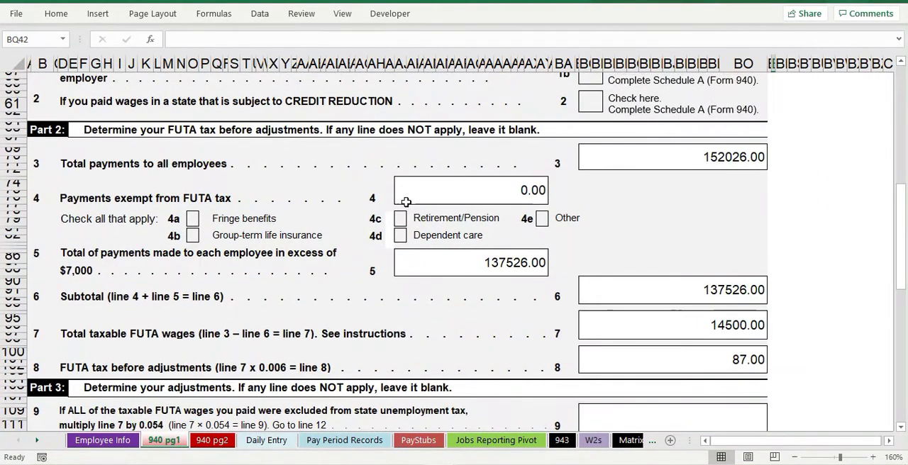
Step: Inspect the line 3 total payments formula, and examine the FUTA Wages, Excess FUTA Wages and FUTA Tax Due columns in Pay Period Records
click(672, 159)
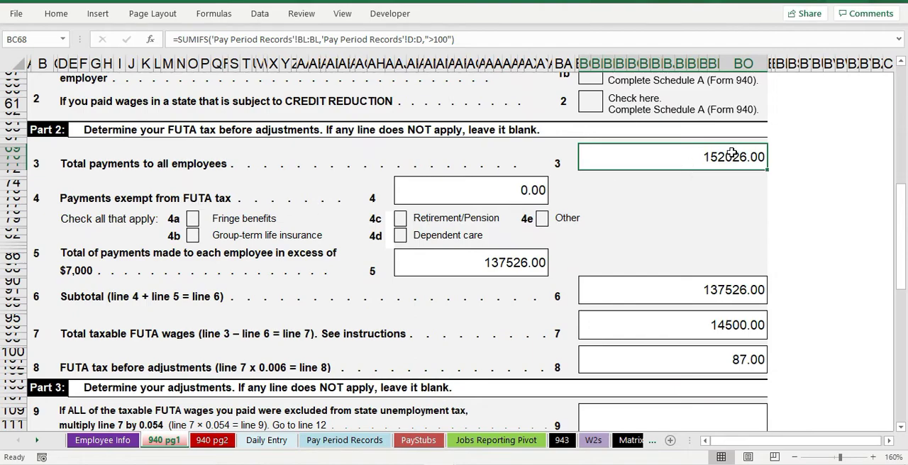
click(344, 441)
scroll(364, 319, down, 4)
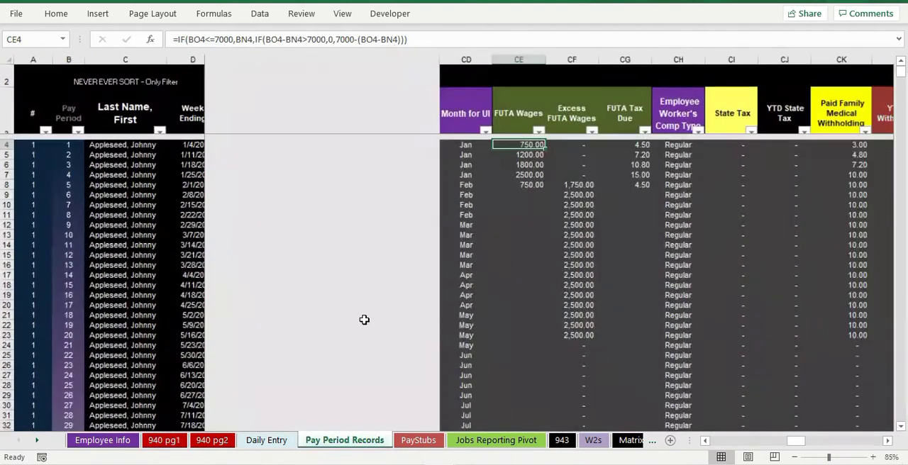
scroll(364, 320, down, 2)
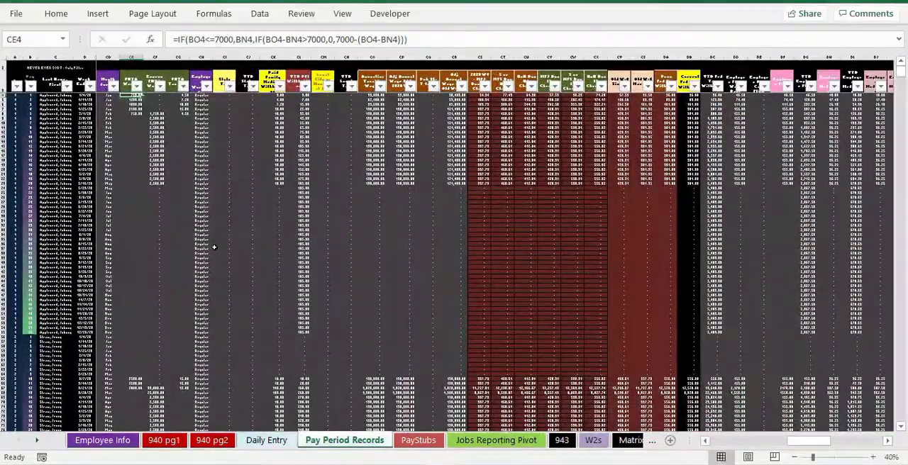
scroll(266, 286, up, 3)
scroll(266, 286, up, 2)
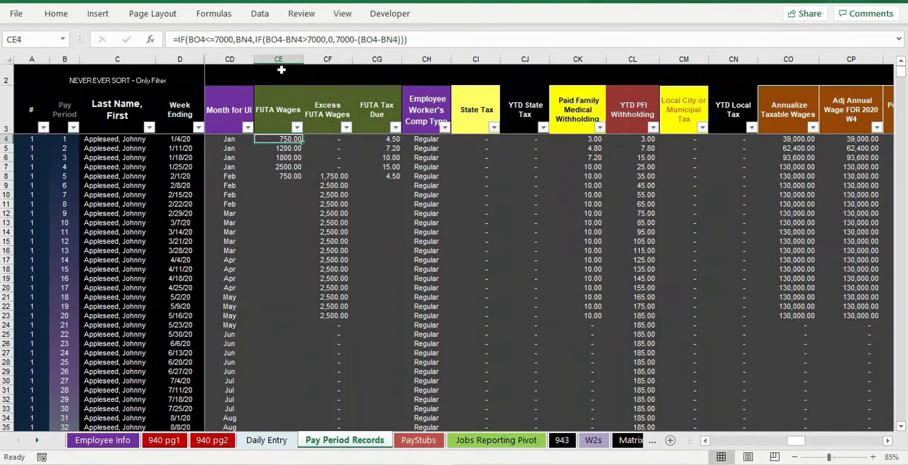
drag(278, 59, 377, 59)
scroll(473, 335, up, 2)
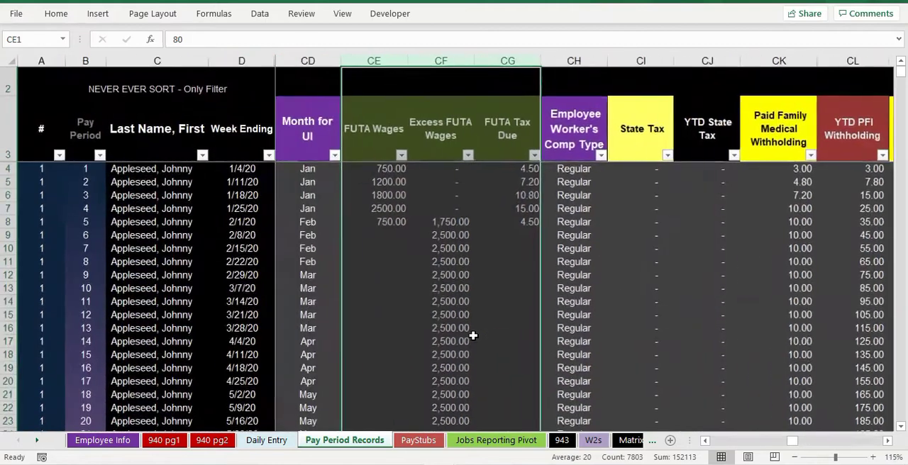
scroll(473, 335, up, 1)
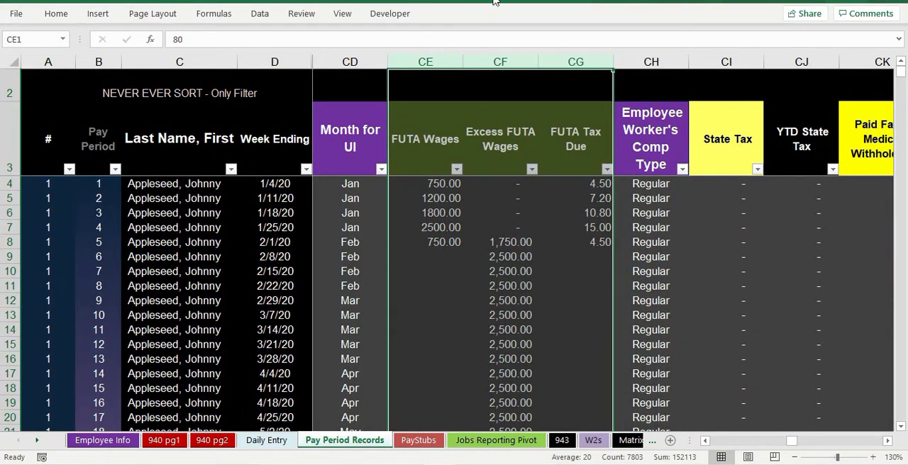
Step: Check the Excess FUTA Wages column and the first employee's rows, including the excess formulas, and check the total of FUTA Wages
click(497, 61)
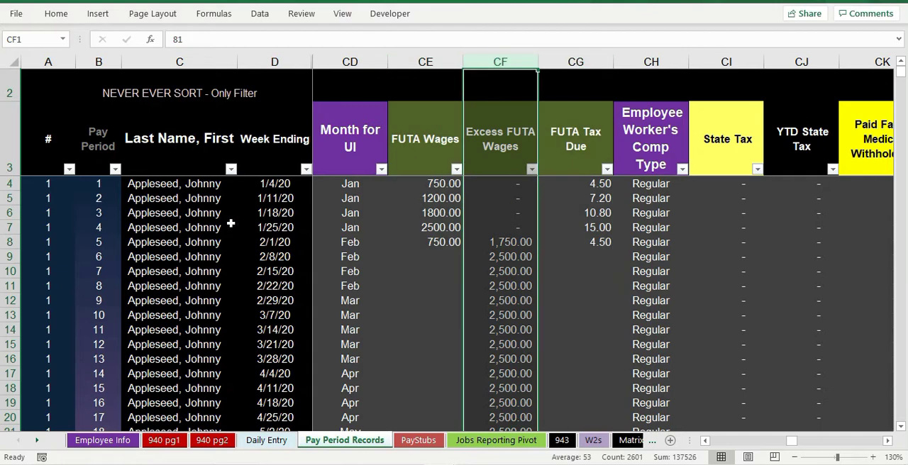
drag(193, 185, 213, 374)
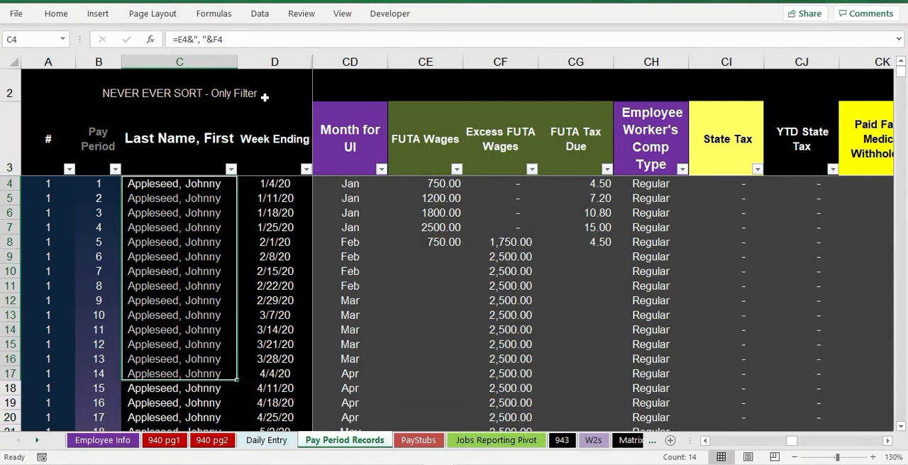
click(277, 65)
click(503, 217)
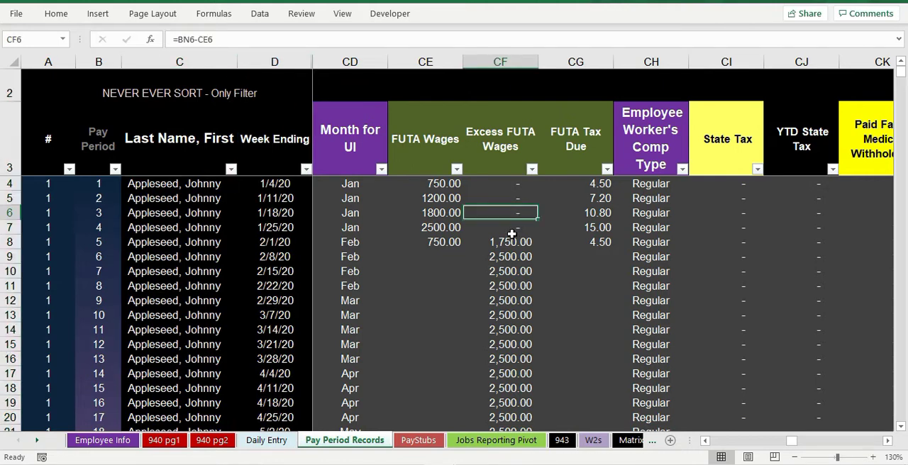
drag(512, 234, 525, 328)
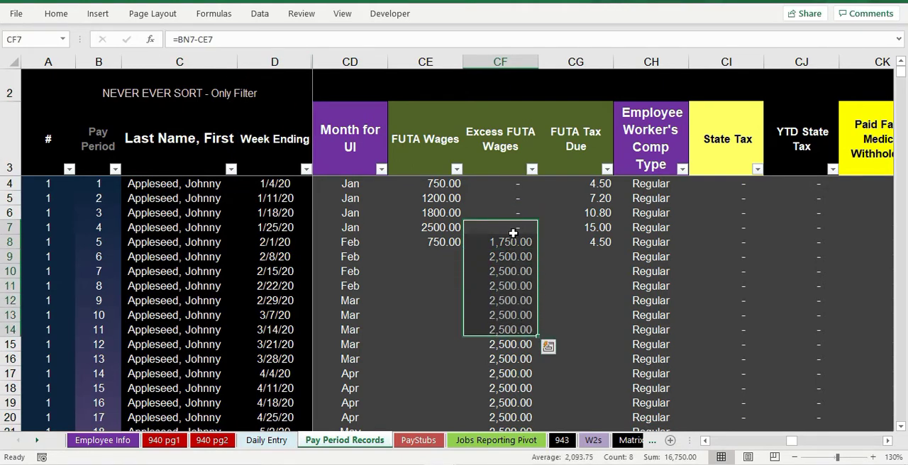
click(419, 62)
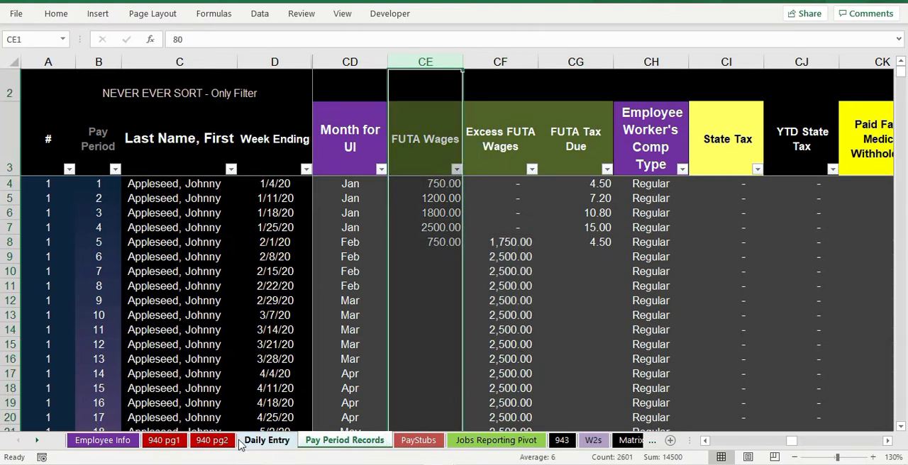
Step: Return to 940 pg1 and inspect the formulas for total payments, FUTA-exempt payments and payments over $7,000 on lines 3 to 5
click(164, 441)
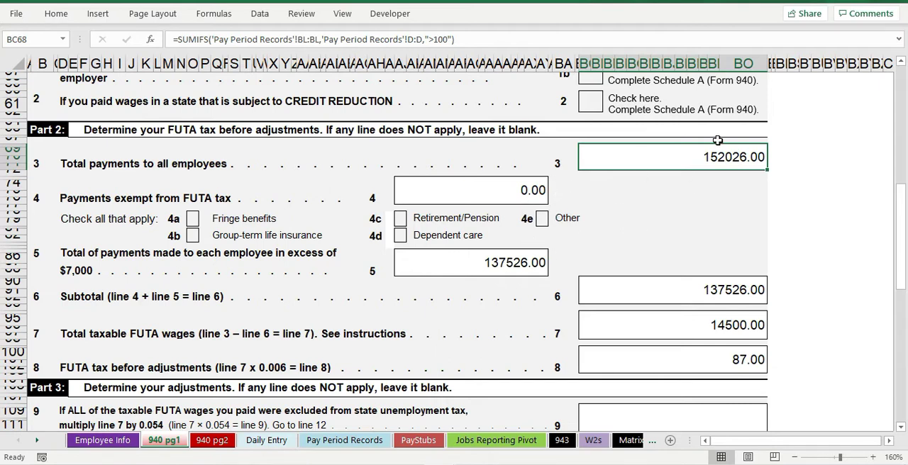
click(503, 261)
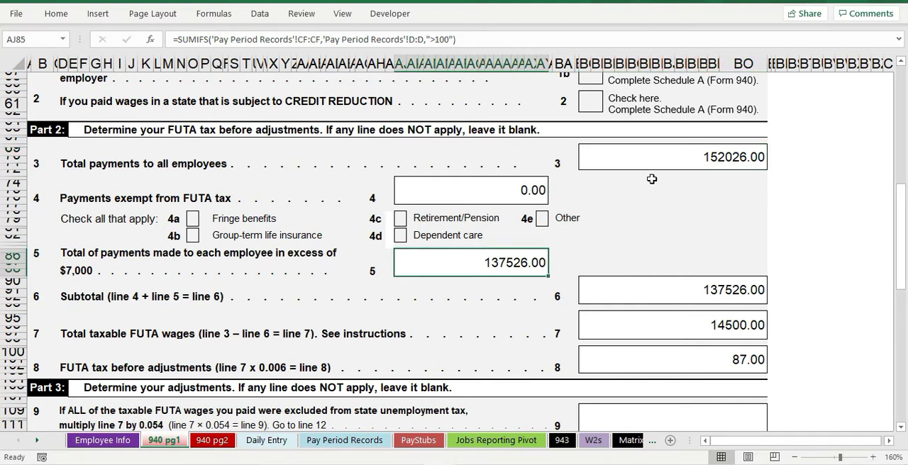
click(500, 192)
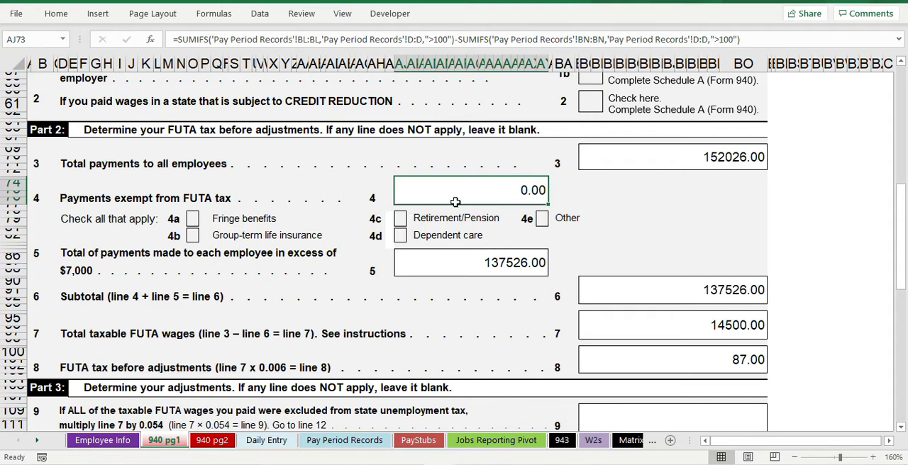
click(525, 261)
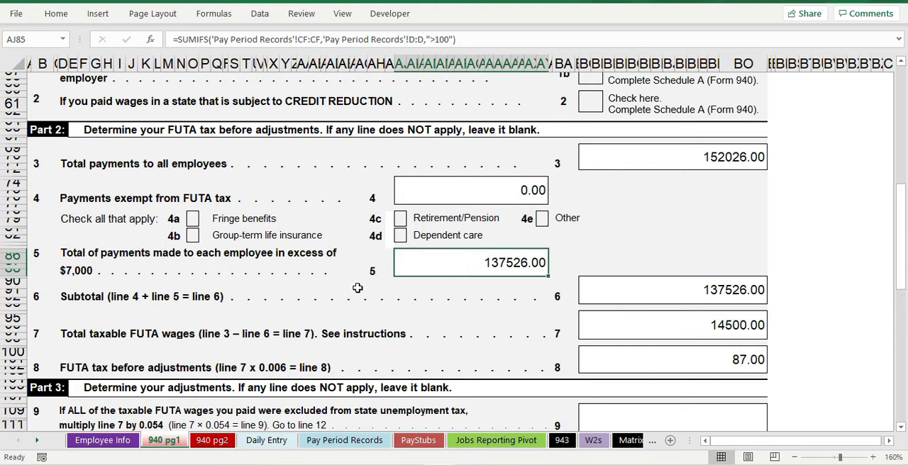
click(676, 163)
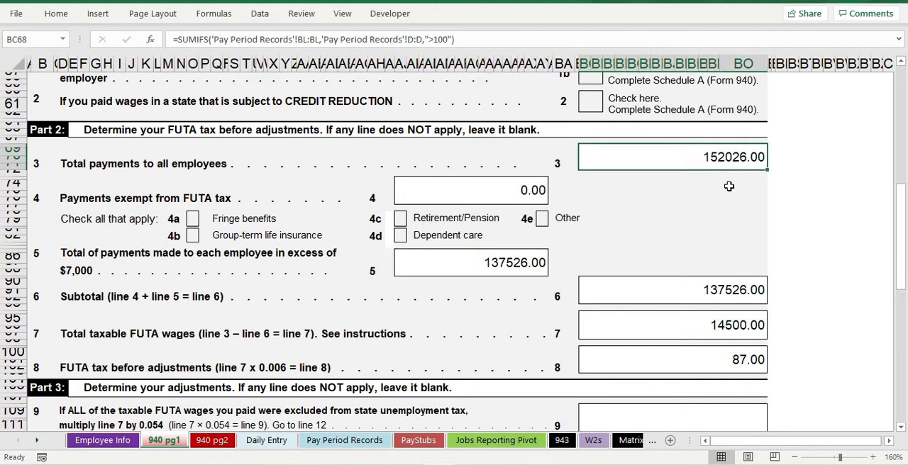
click(533, 267)
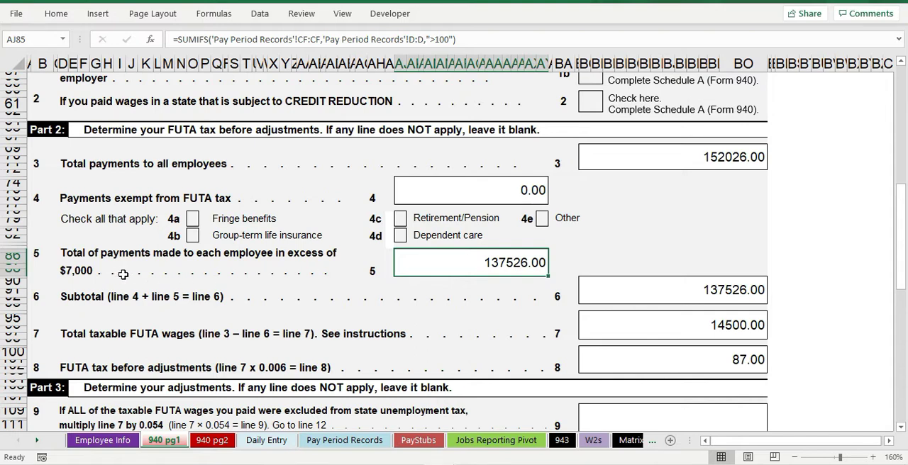
Step: Inspect the formulas for the line 6 subtotal, line 7 taxable FUTA wages and line 8 FUTA tax, along with their source lines
click(750, 291)
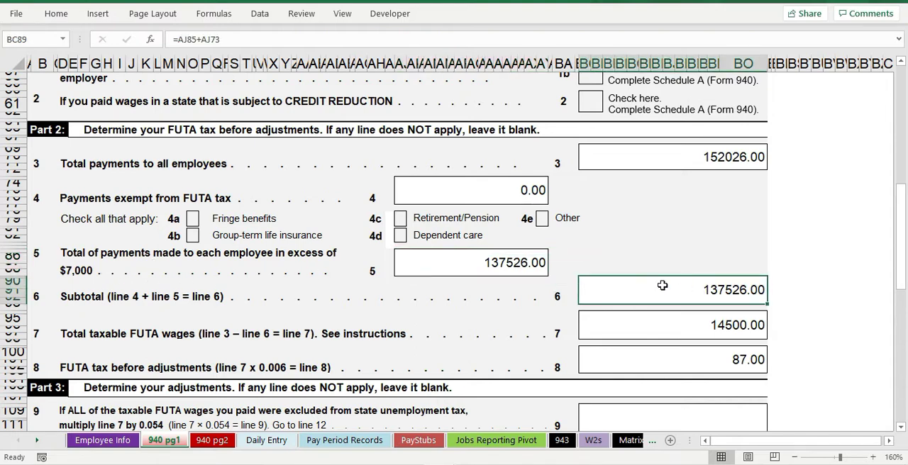
click(499, 192)
click(519, 273)
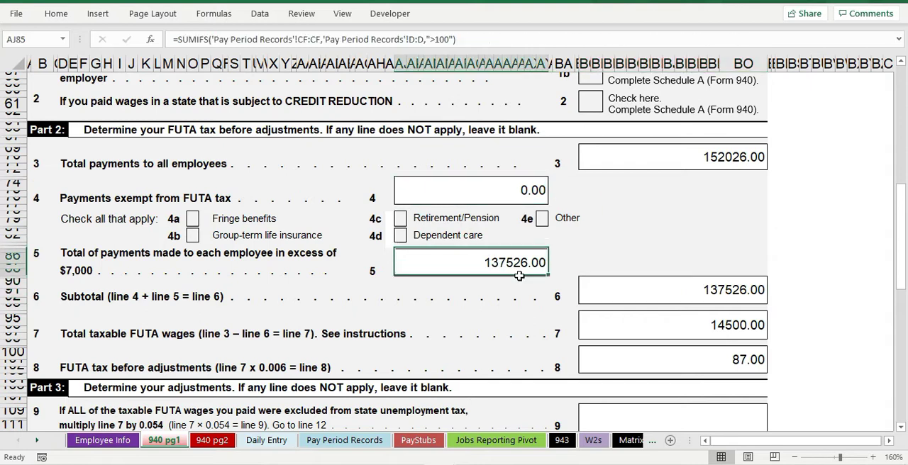
click(735, 330)
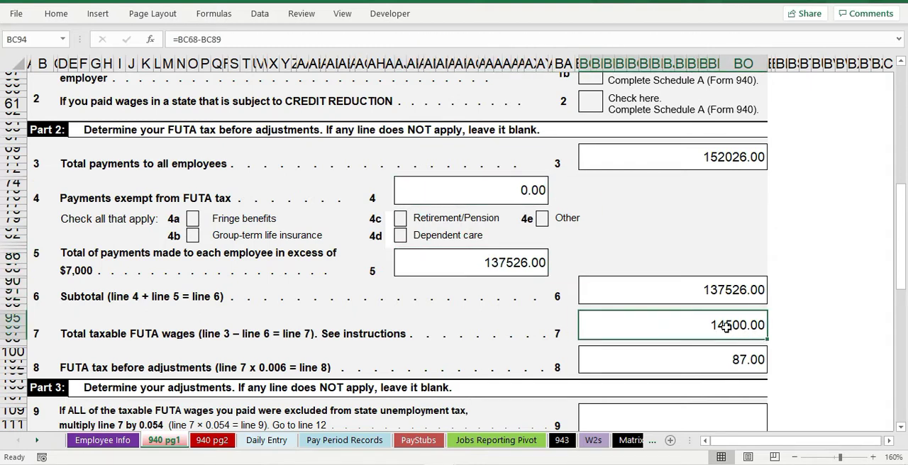
click(724, 158)
click(712, 299)
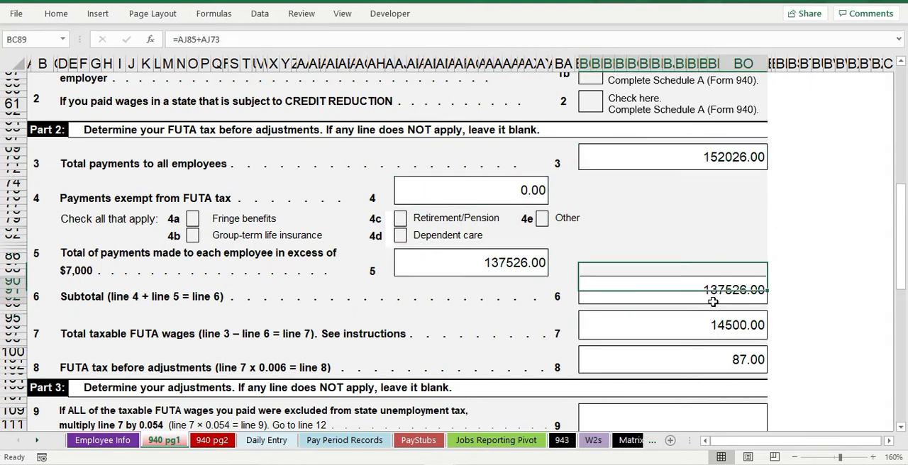
click(711, 325)
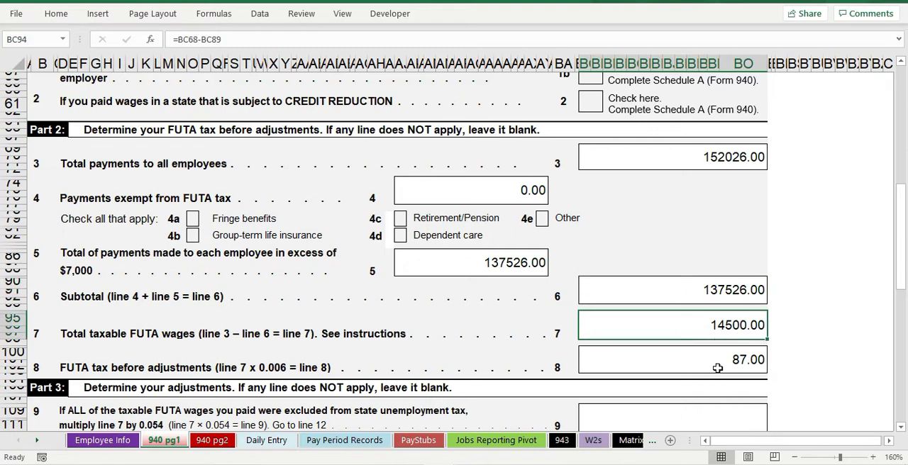
click(718, 367)
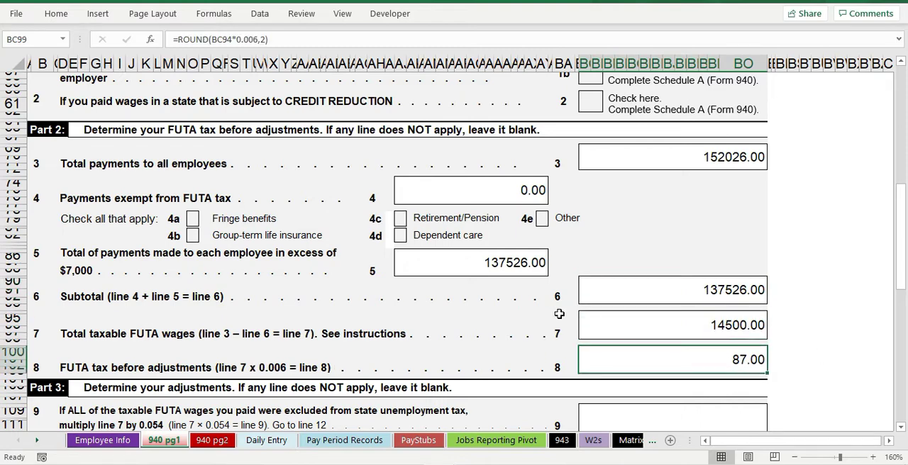
Step: Examine the Part 3 adjustment lines 9 to 11 and their entry cells, comparing the line 9 rate with line 8
scroll(561, 319, down, 5)
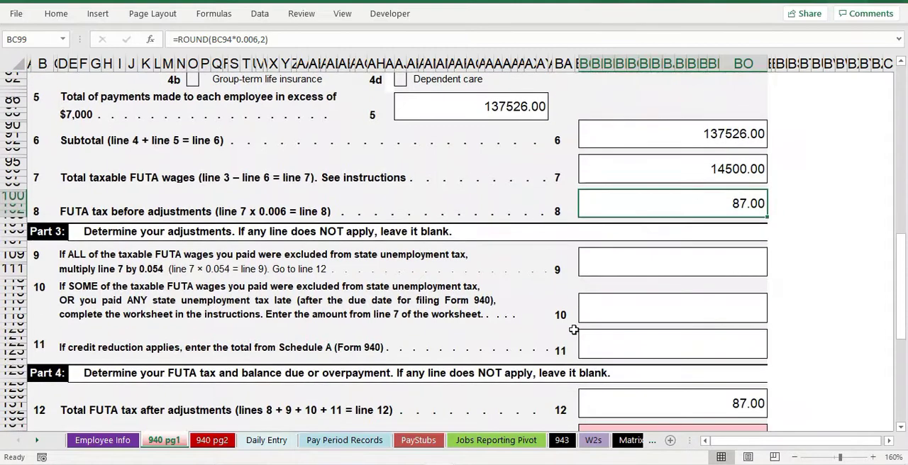
scroll(330, 257, down, 1)
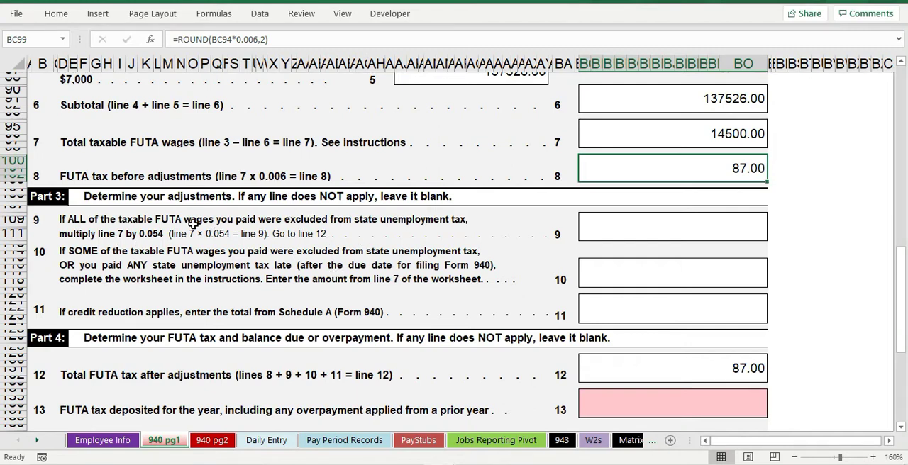
click(135, 233)
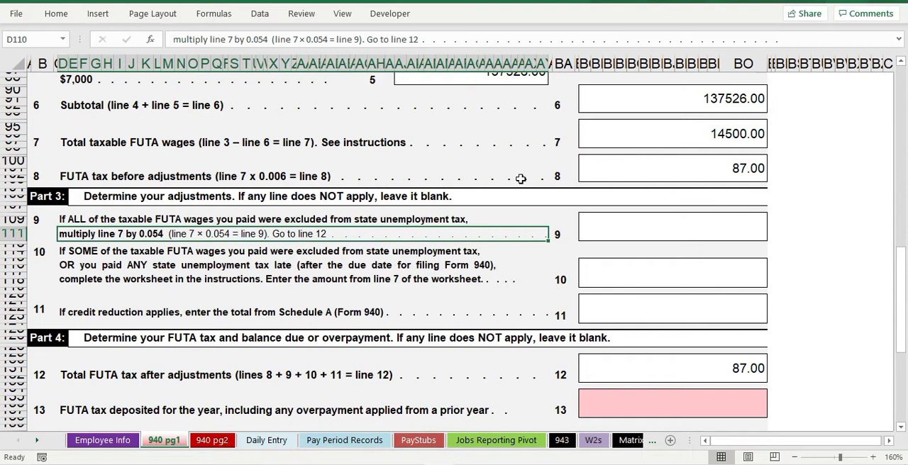
click(303, 179)
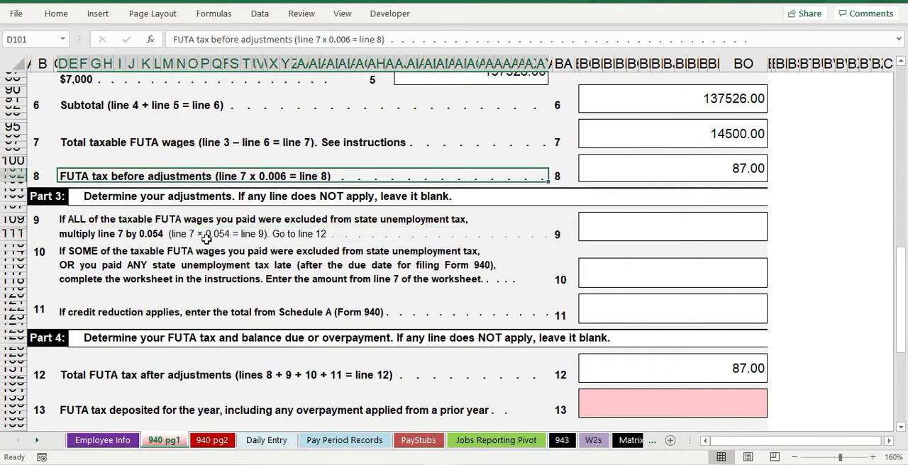
click(257, 231)
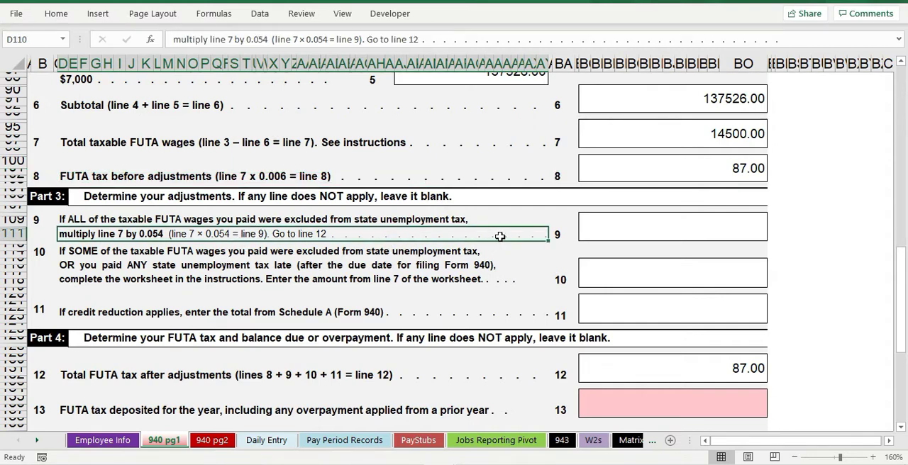
click(642, 225)
click(649, 275)
click(650, 313)
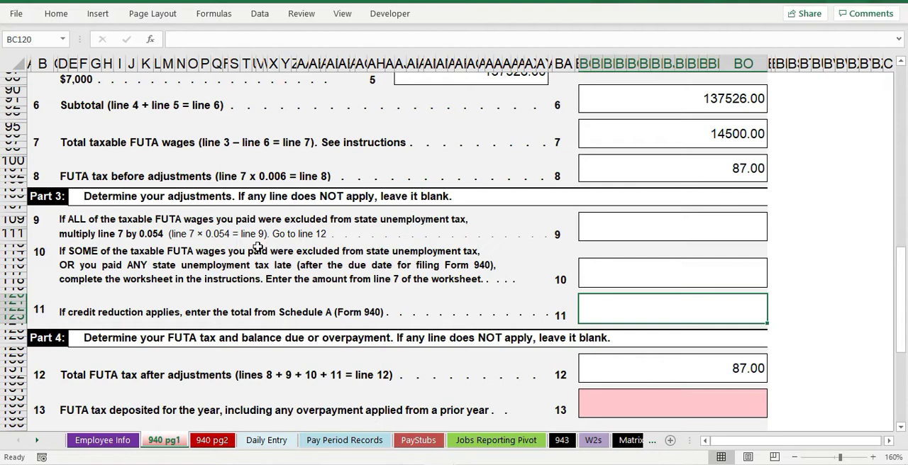
Step: Examine Part 4, including the line 12 total FUTA tax and the line 13 FUTA tax deposited for the year
scroll(536, 295, down, 4)
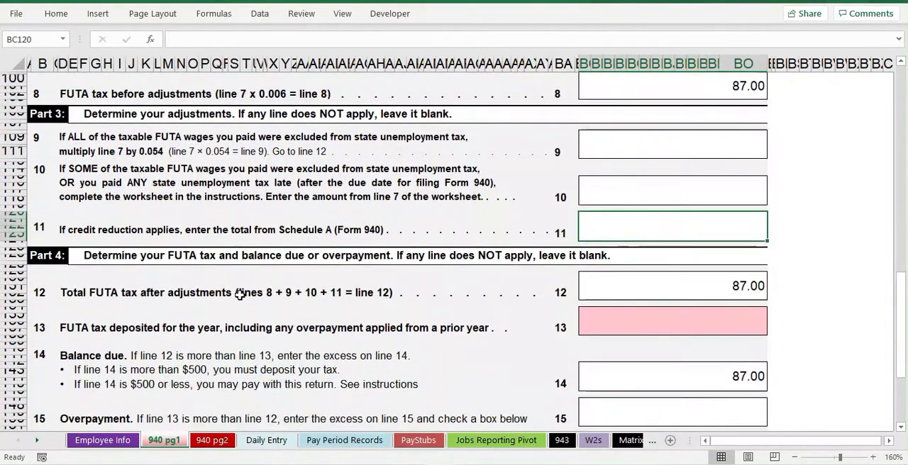
click(239, 294)
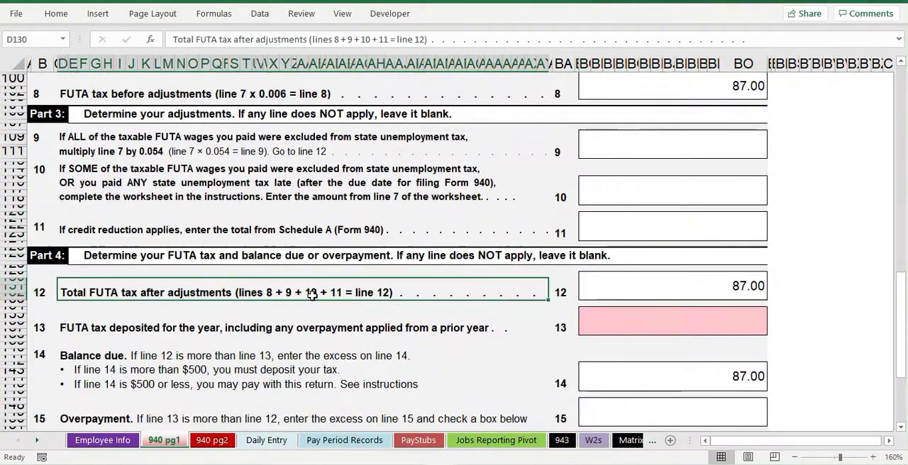
click(751, 287)
scroll(615, 345, down, 2)
click(715, 283)
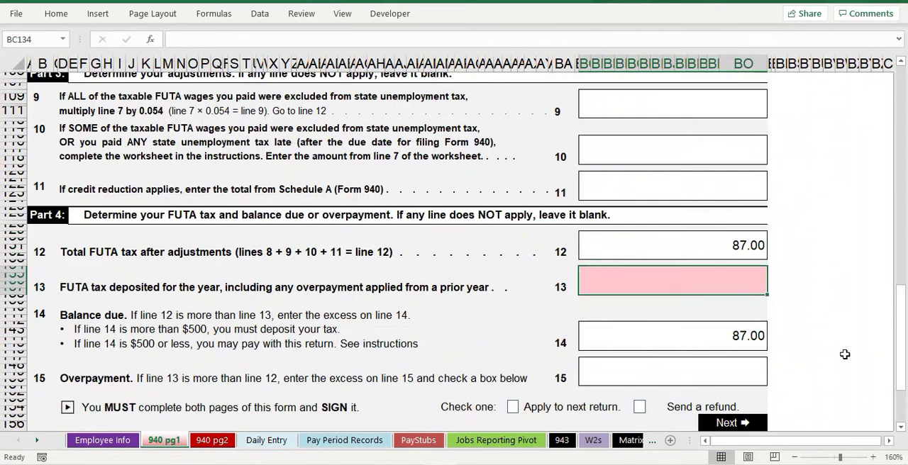
scroll(754, 334, down, 1)
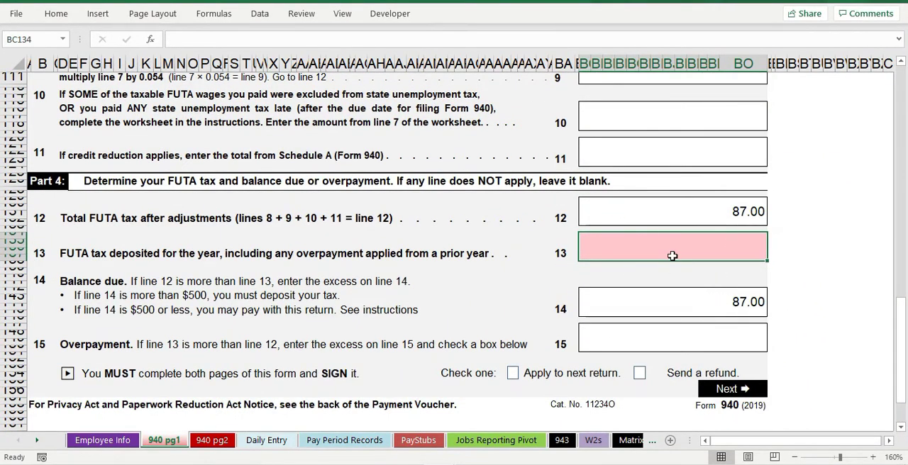
click(263, 254)
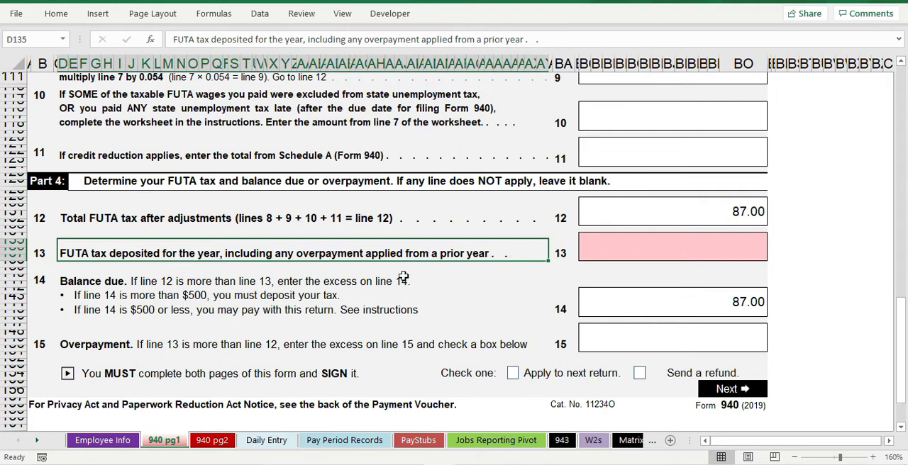
click(622, 246)
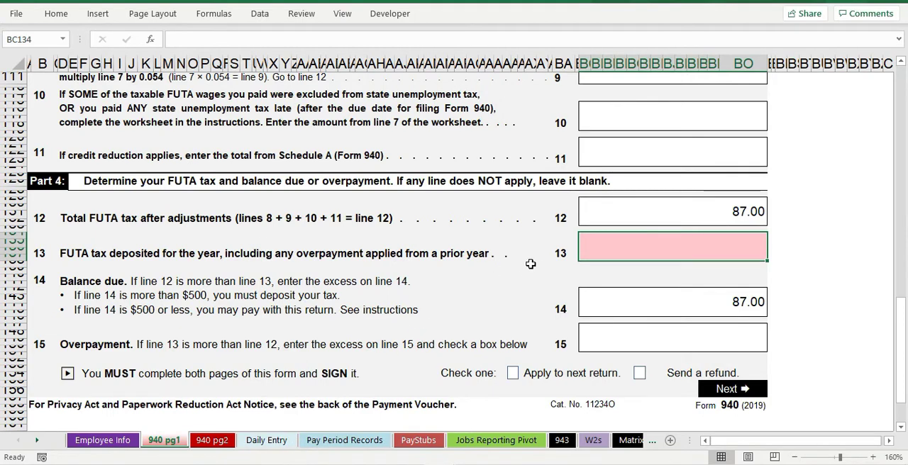
Step: Test the line 13 FUTA tax deposited cell with an entry of 87 and an entry of 0
click(720, 280)
click(716, 254)
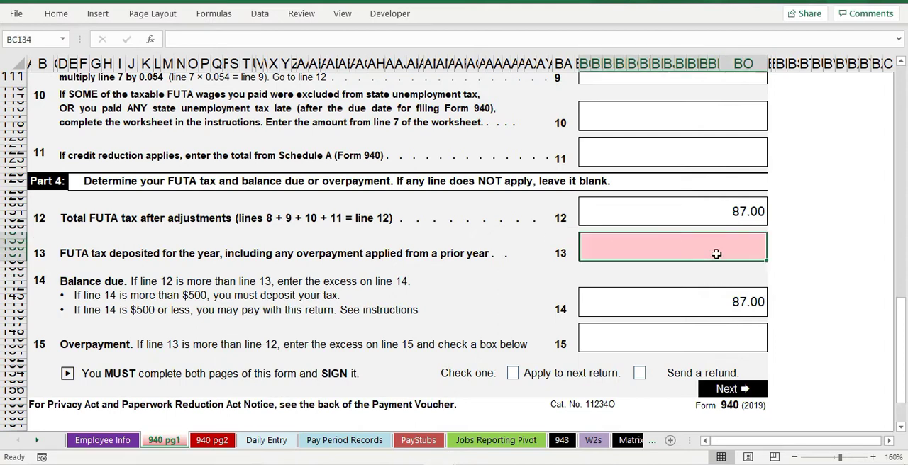
text(87)
key(Return)
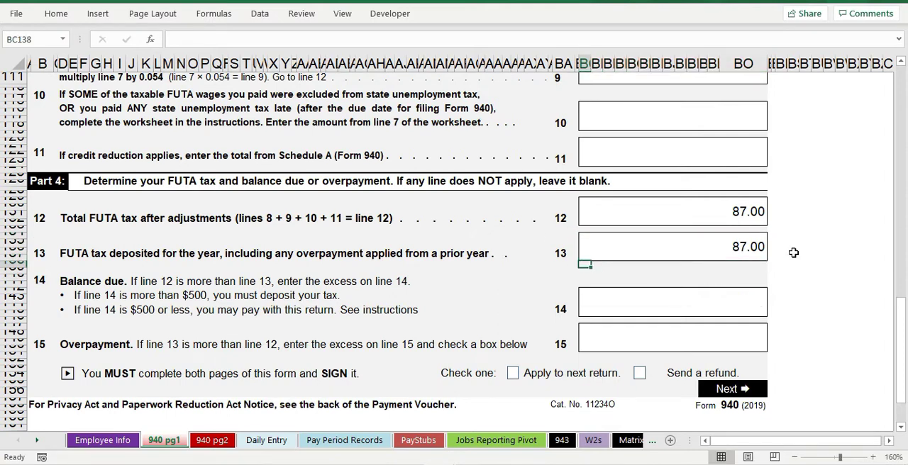
key(Up)
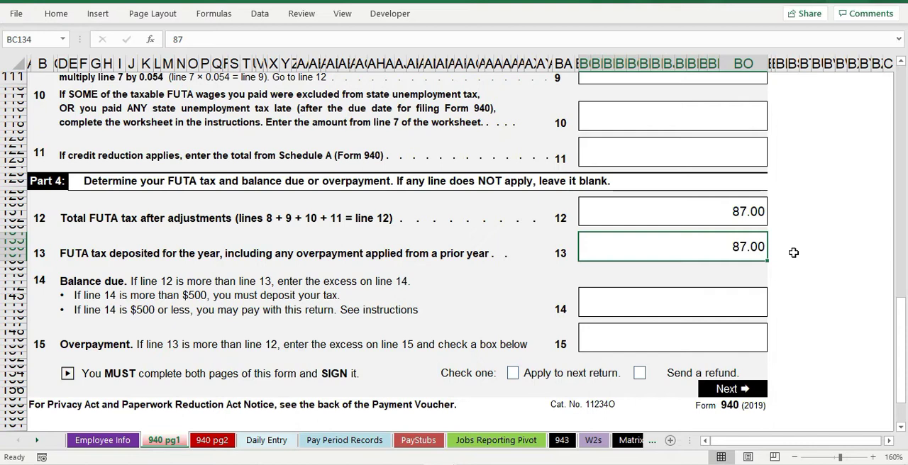
text(0)
key(Return)
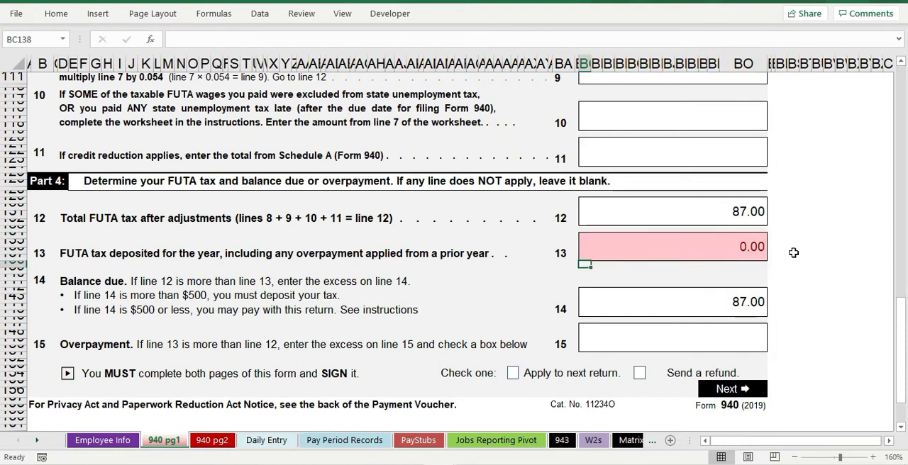
Step: Try the empty-text formula ="" in the line 13 deposit cell, and set the cell back to 0
click(747, 235)
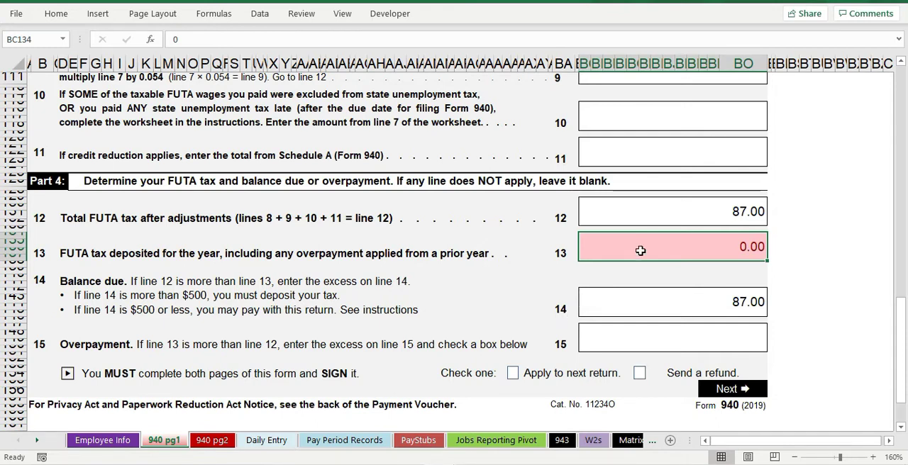
text(="")
key(Return)
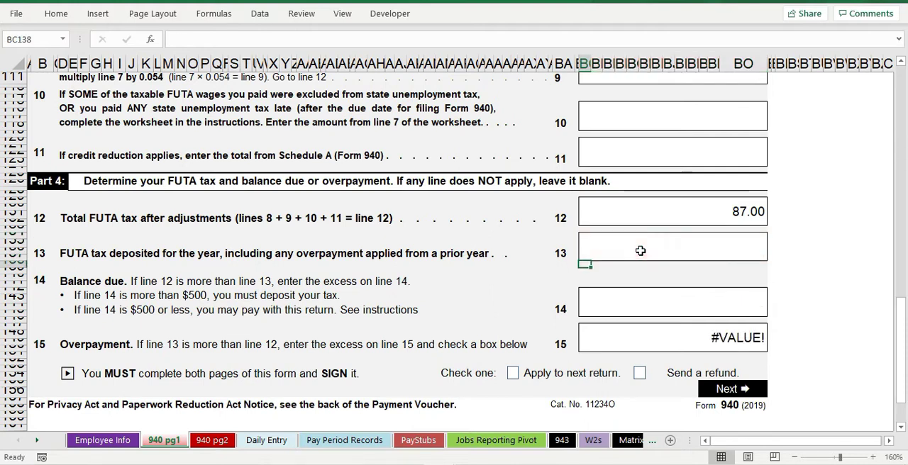
text(0)
key(Return)
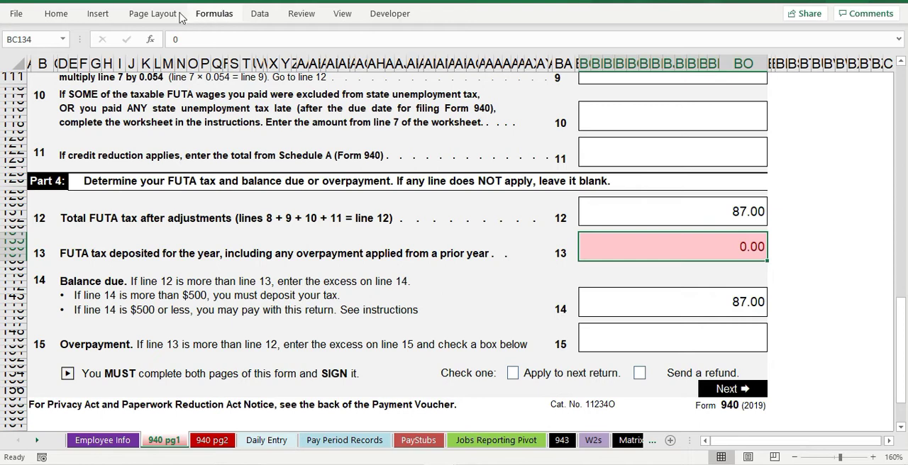
Step: Inspect the conditional formatting rule applied to the line 13 deposit cell in the Rules Manager, and close it unchanged
click(56, 13)
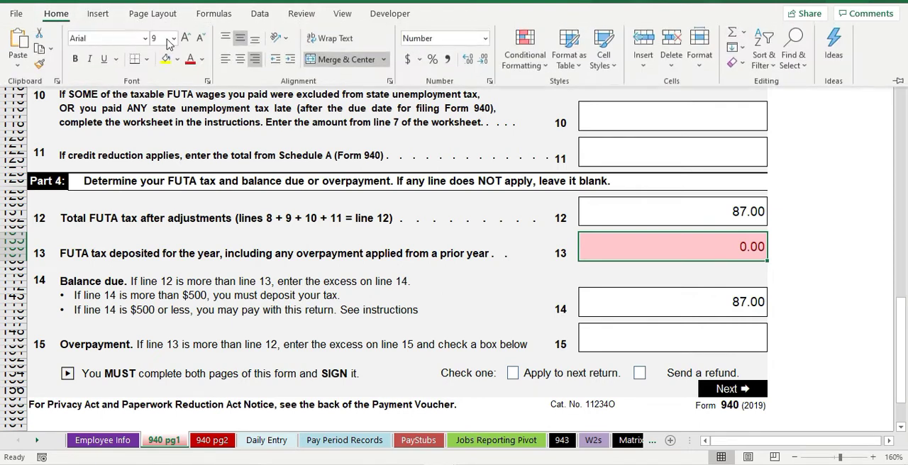
click(525, 49)
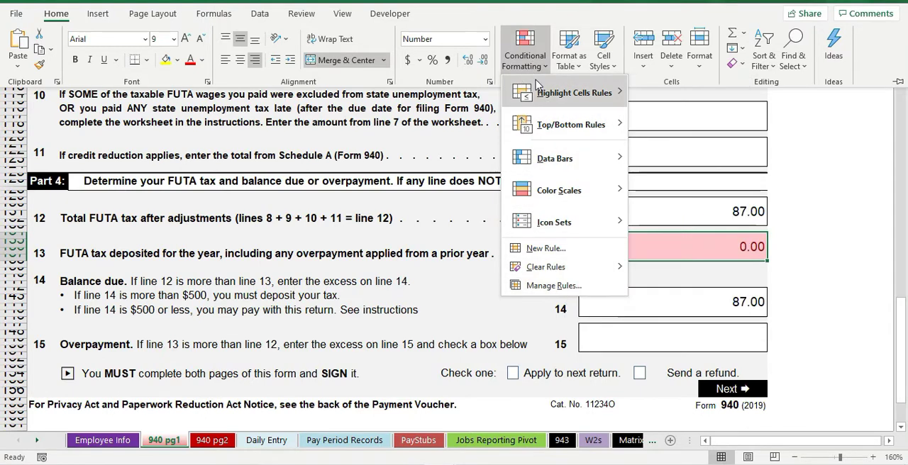
click(544, 287)
drag(459, 150, 363, 41)
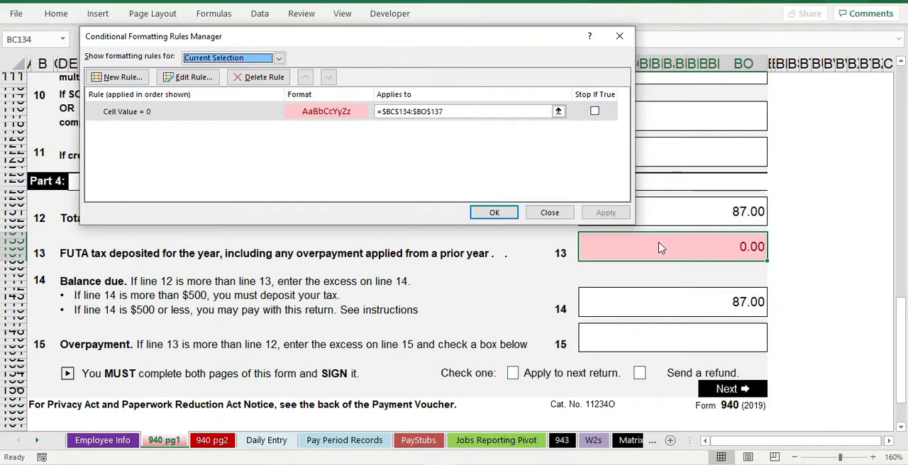
drag(491, 41, 639, 284)
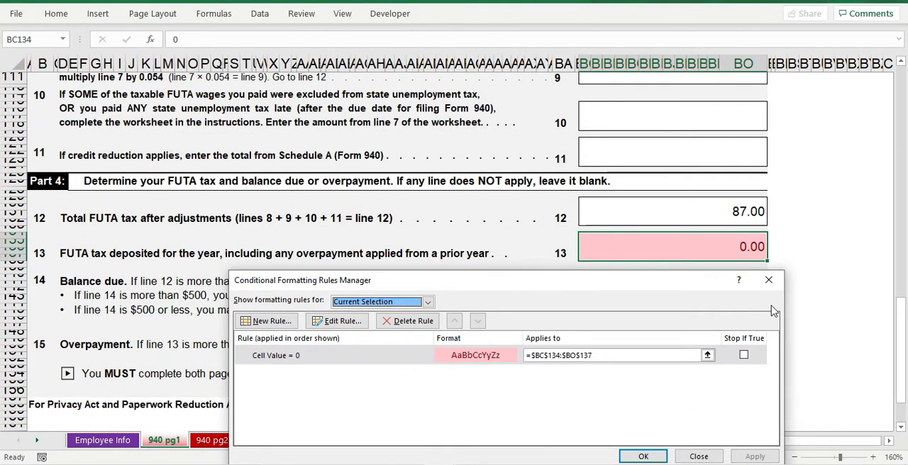
click(769, 280)
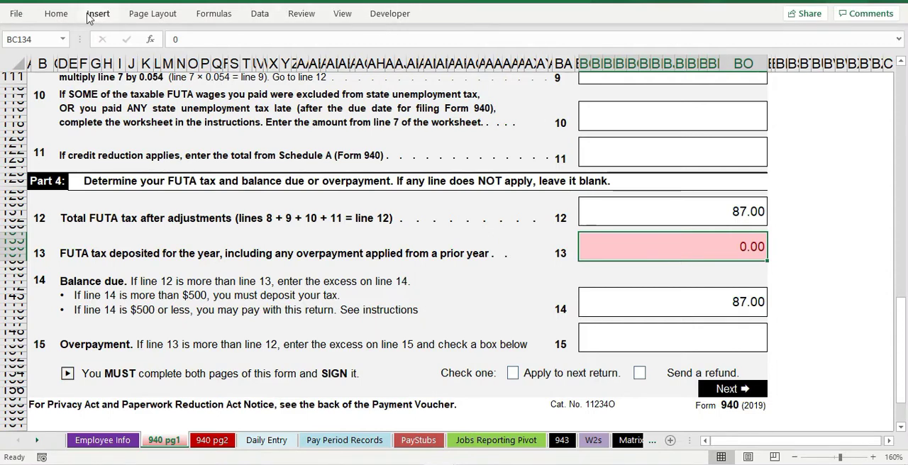
Step: Delete the "Cell Value = 0" conditional formatting rule from the line 13 deposit cell
click(56, 14)
click(517, 64)
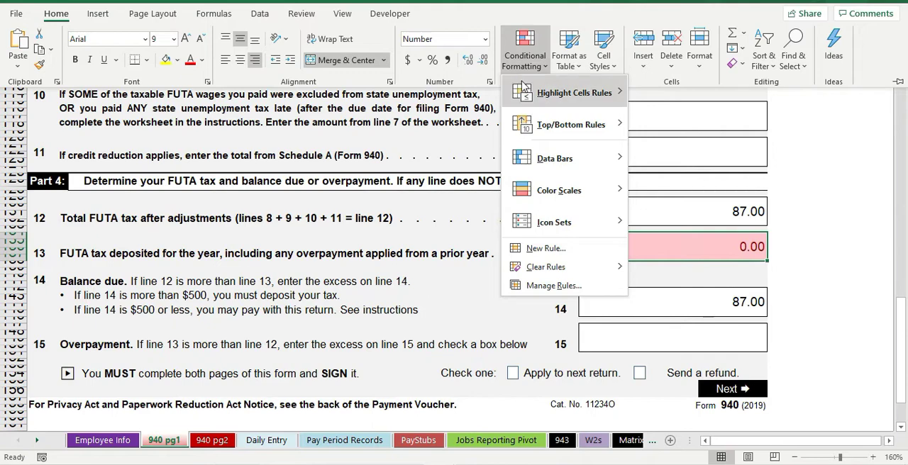
mouse_move(524, 86)
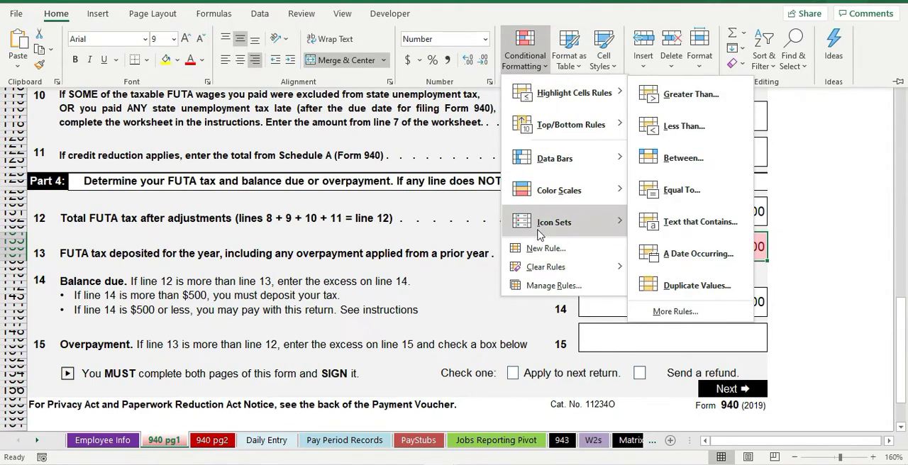
click(550, 285)
drag(467, 275, 252, 126)
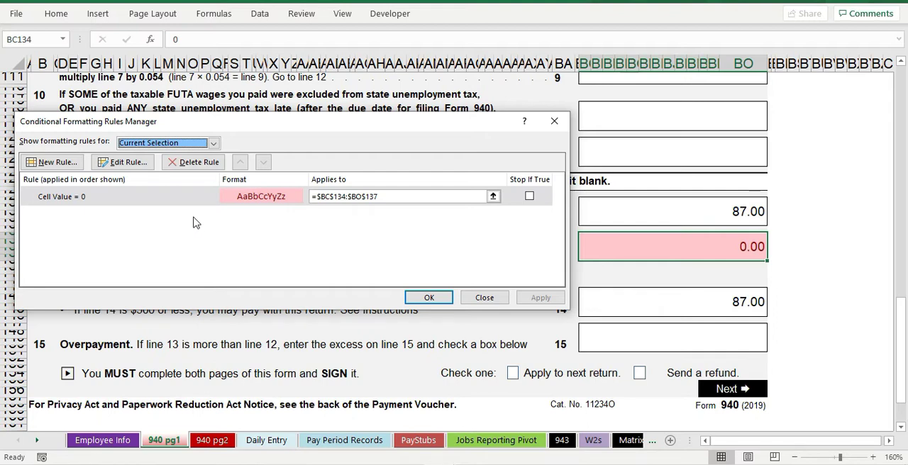
click(169, 201)
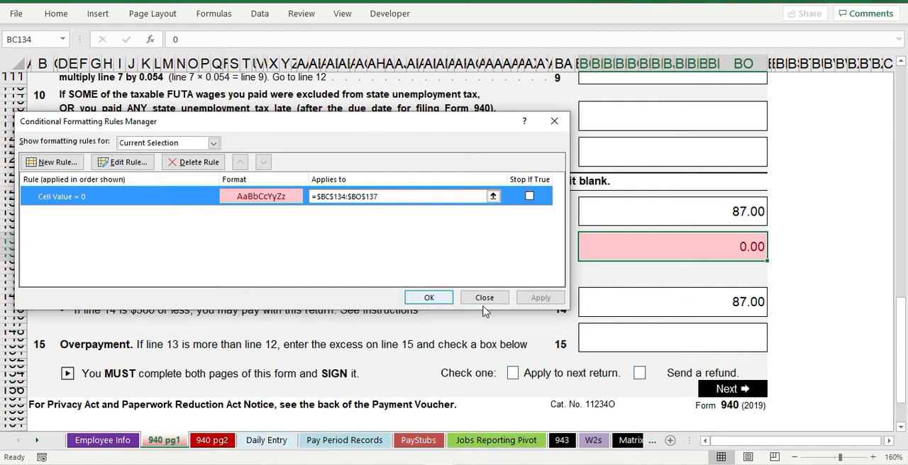
click(210, 164)
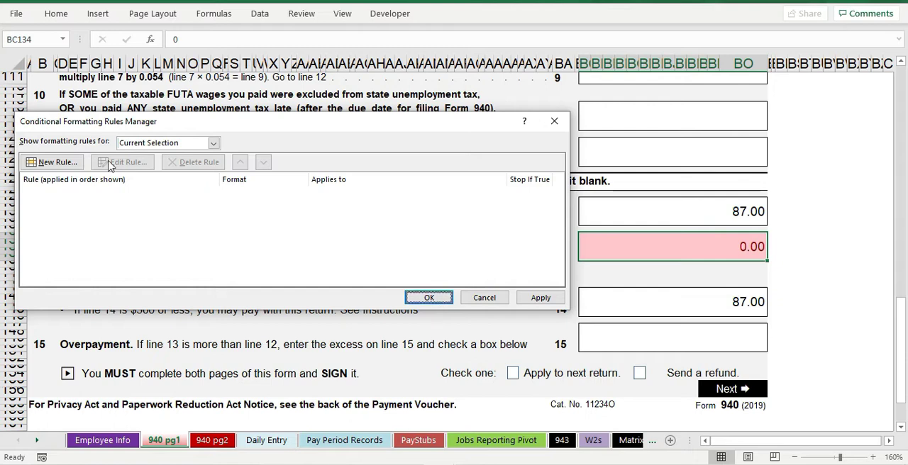
Step: Start a formula-based conditional formatting rule for the line 13 cell with the condition =ISFORMULA(BC134)
click(61, 163)
click(159, 181)
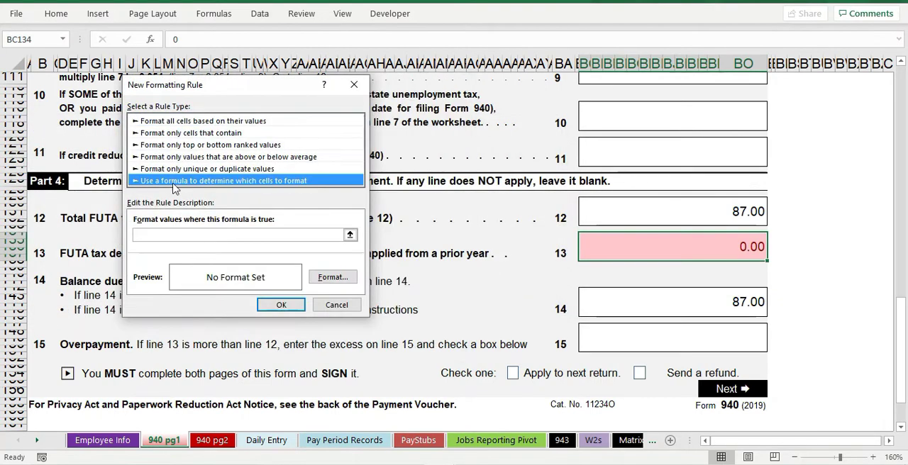
click(197, 232)
text(=)
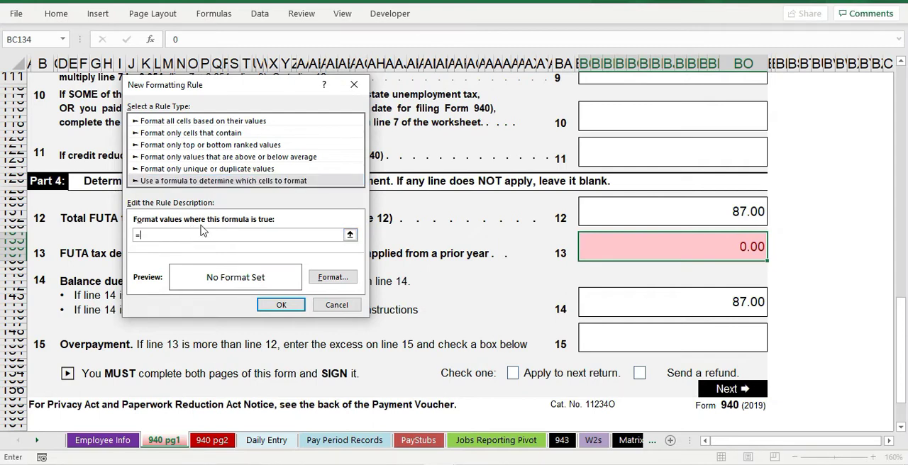
text(ISFORMULA(BC13)
key(BackSpace)
key(BackSpace)
key(BackSpace)
key(BackSpace)
Step: Give the ISFORMULA rule a light red fill as its format
click(335, 278)
click(247, 50)
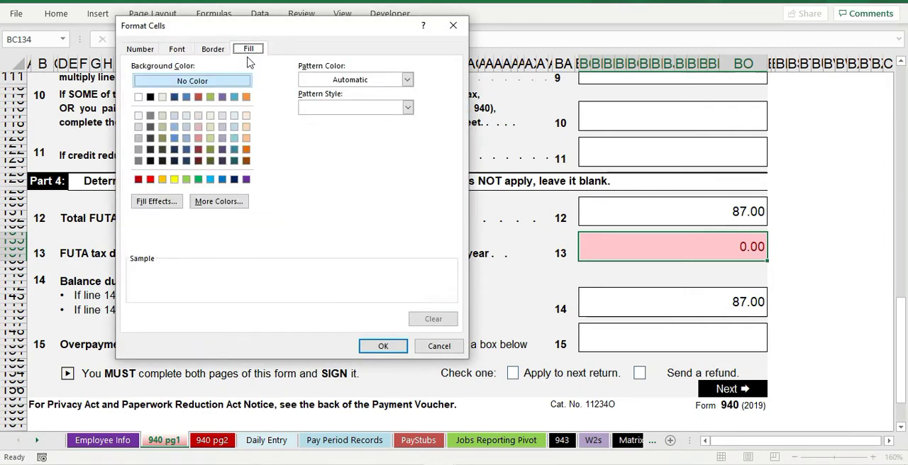
click(198, 116)
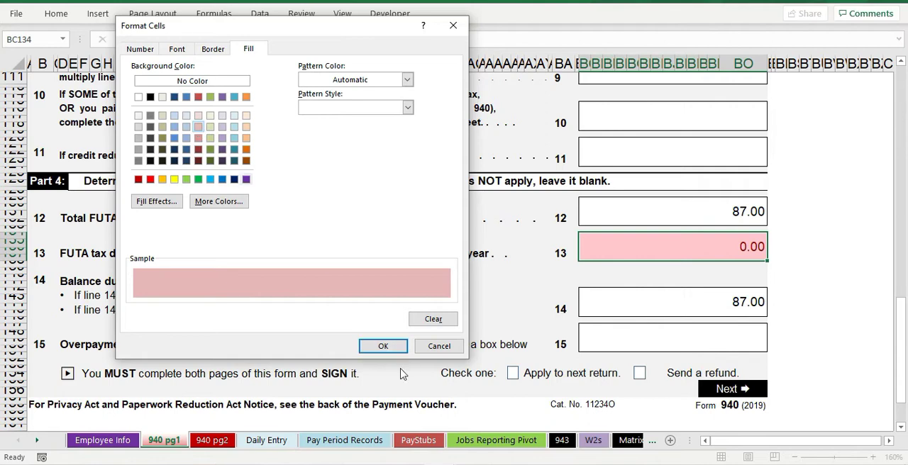
click(383, 346)
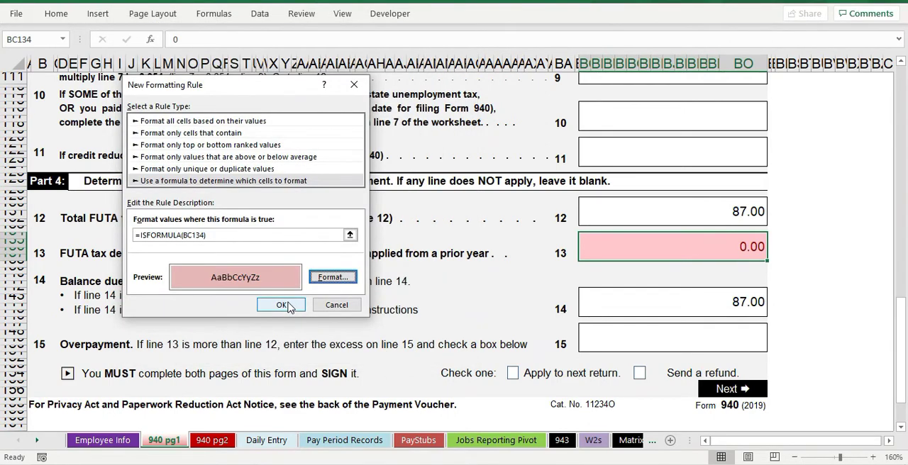
Step: Confirm the ISFORMULA rule with its light red fill, apply it to the line 13 cell, and close the Rules Manager
click(293, 306)
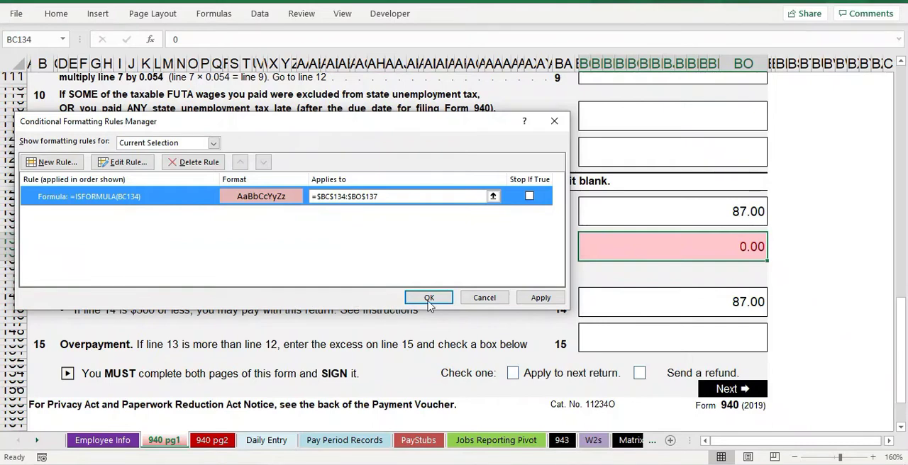
click(541, 298)
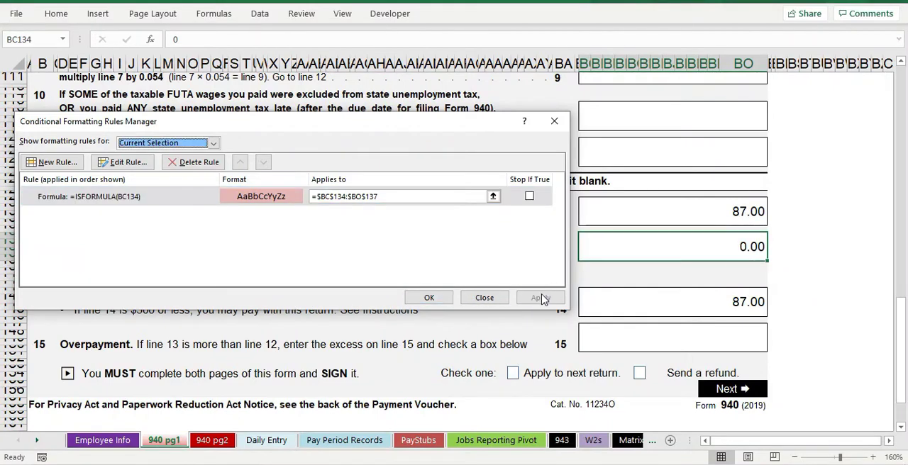
click(553, 121)
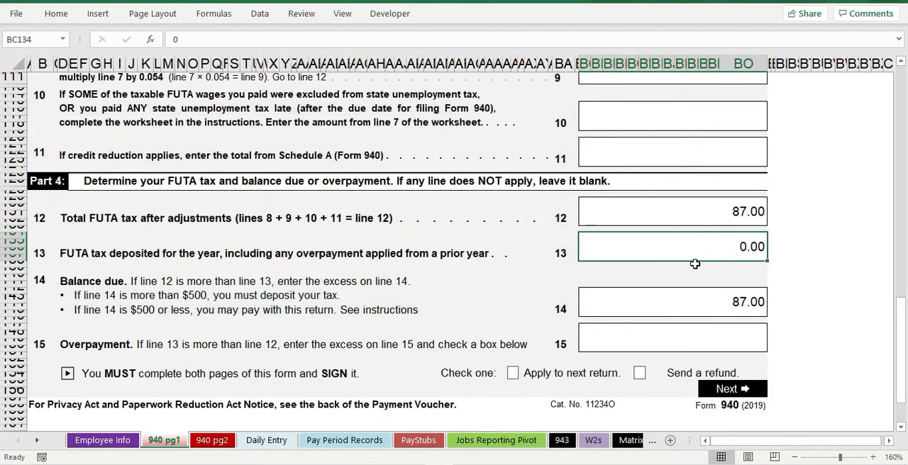
Step: Enter the placeholder formula ="Type your annual deposits" in the line 13 deposit cell
text(=)
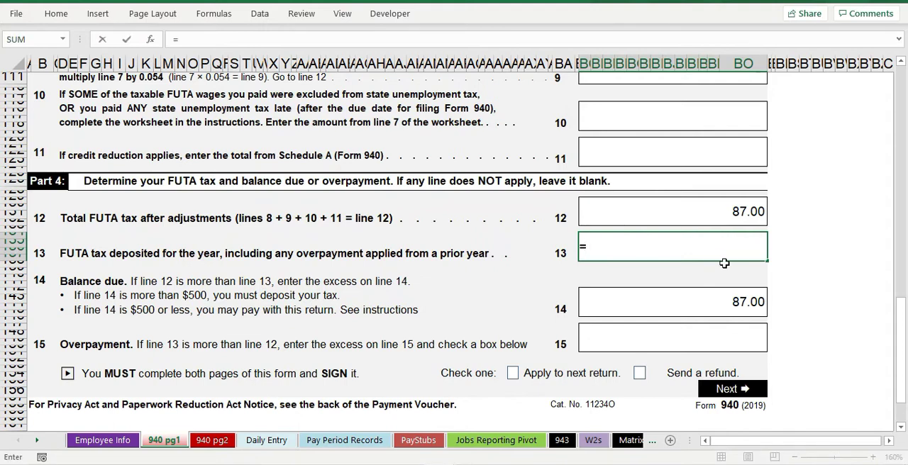
text("Type your annual )
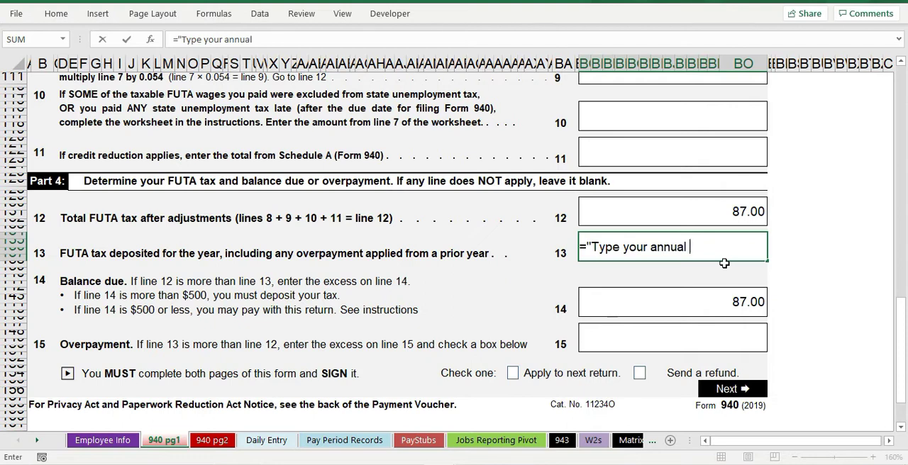
text(deposits")
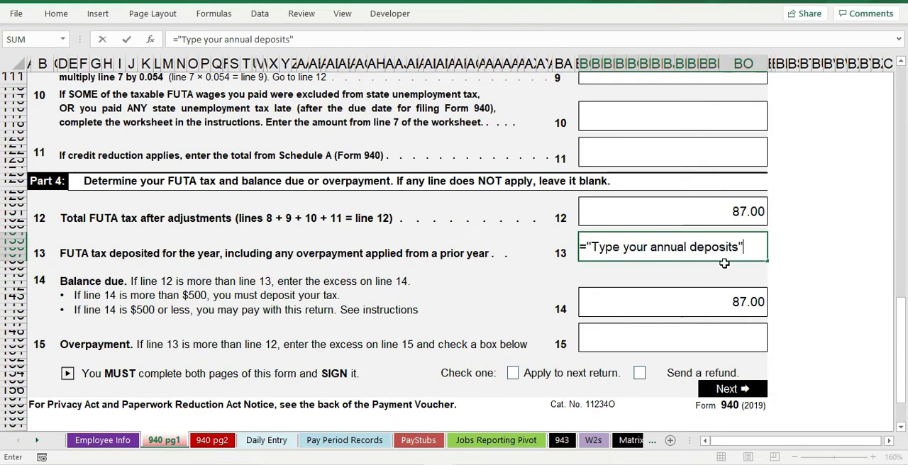
key(Return)
key(Up)
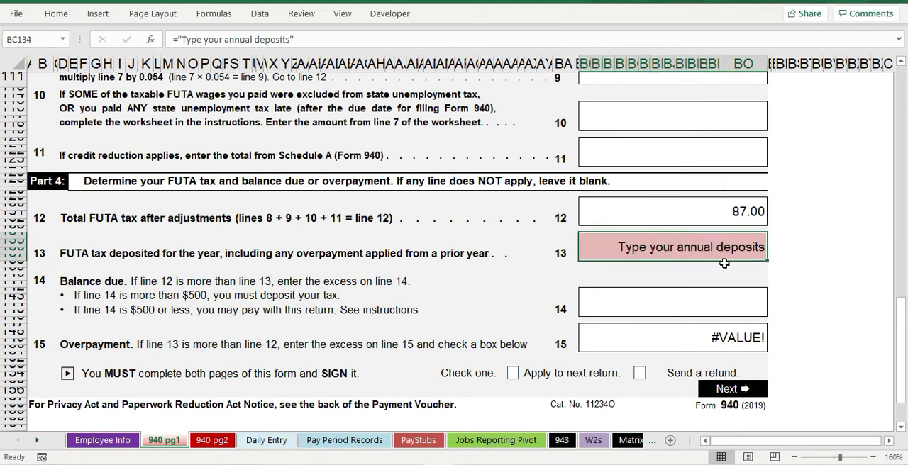
Step: Check the line 15 overpayment formula, try a deposit of 87 on line 13, and undo the entry
click(732, 341)
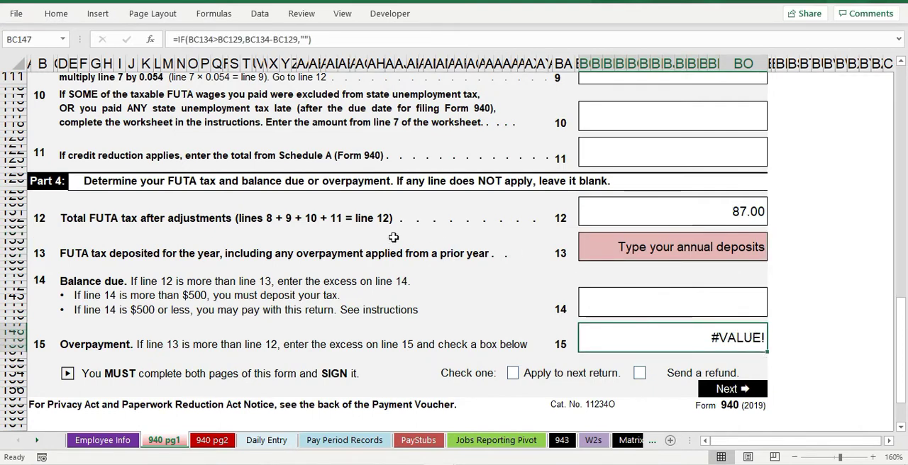
click(156, 257)
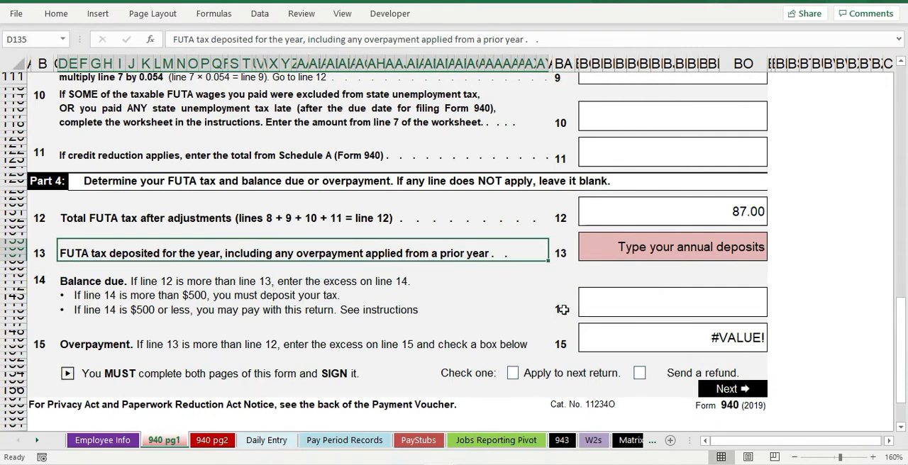
click(599, 260)
key(F2)
text(87)
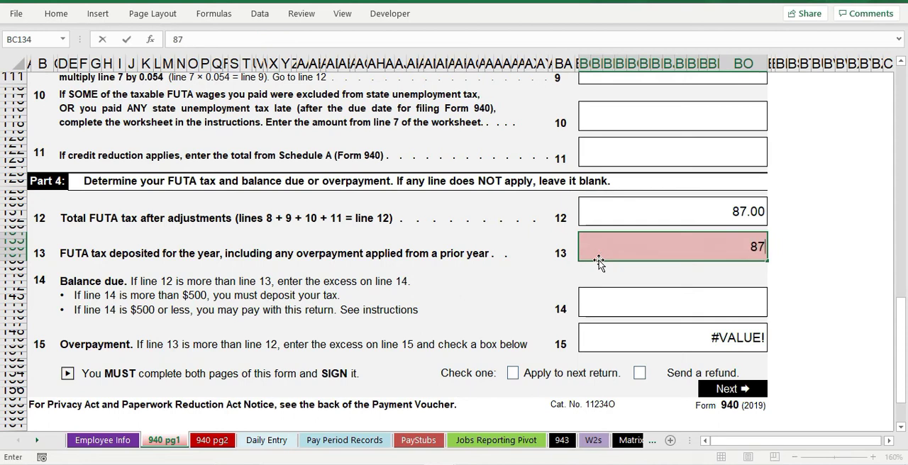
key(Return)
key(ctrl+z)
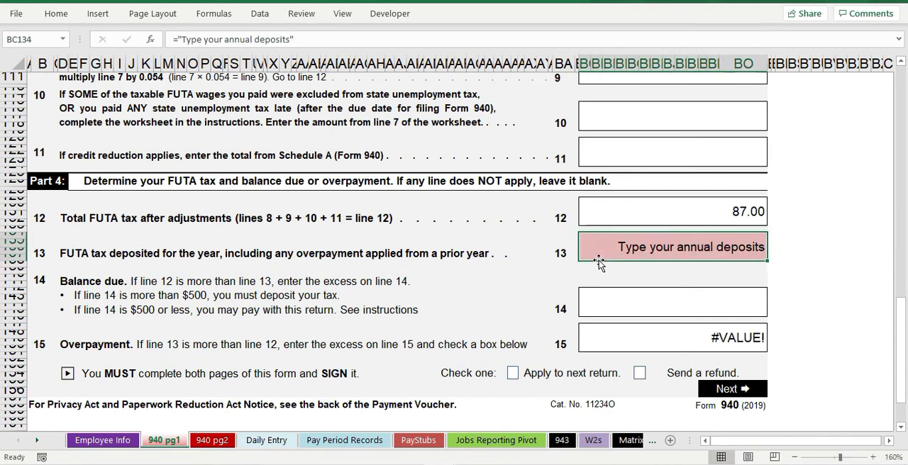
Step: Try a deposit of 0 on line 13, undo the entry, and save the workbook
text(0)
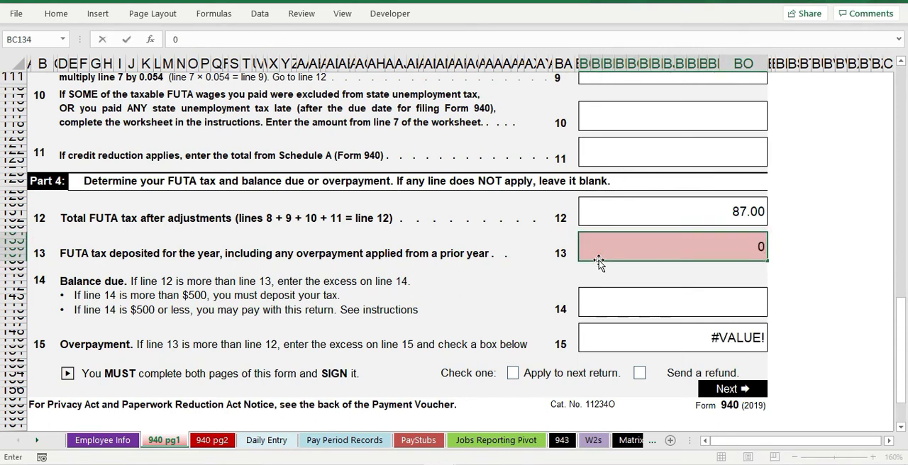
key(Return)
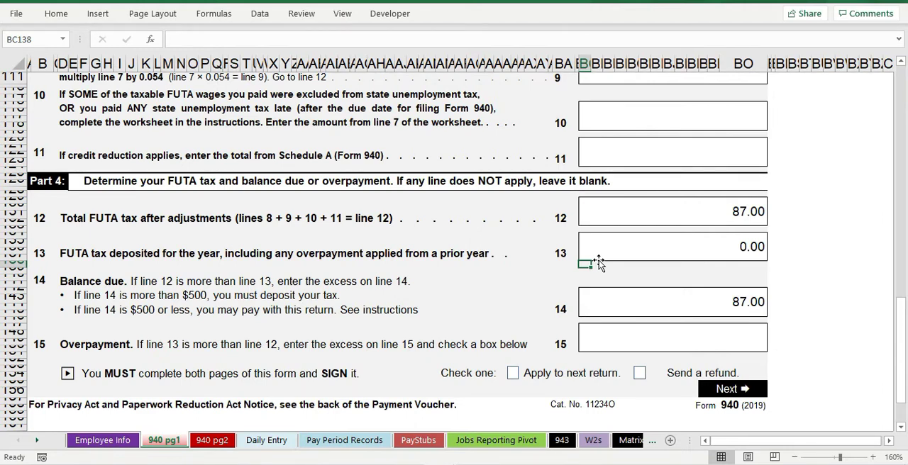
click(641, 248)
key(ctrl+z)
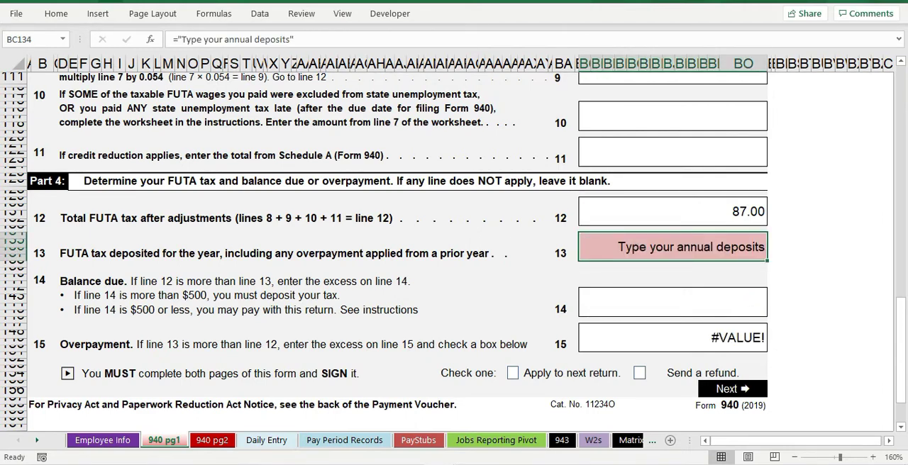
click(19, 1)
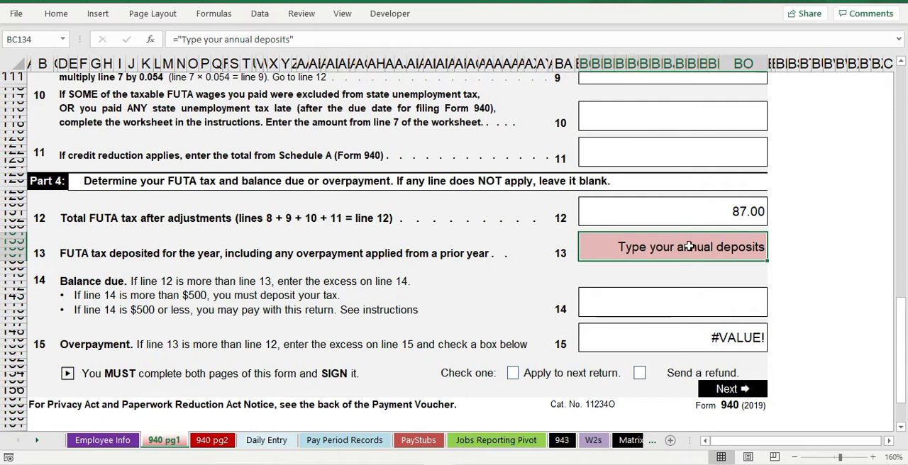
Step: Test the balance due and overpayment formulas by entering line 13 deposits of 35 and 110
click(671, 311)
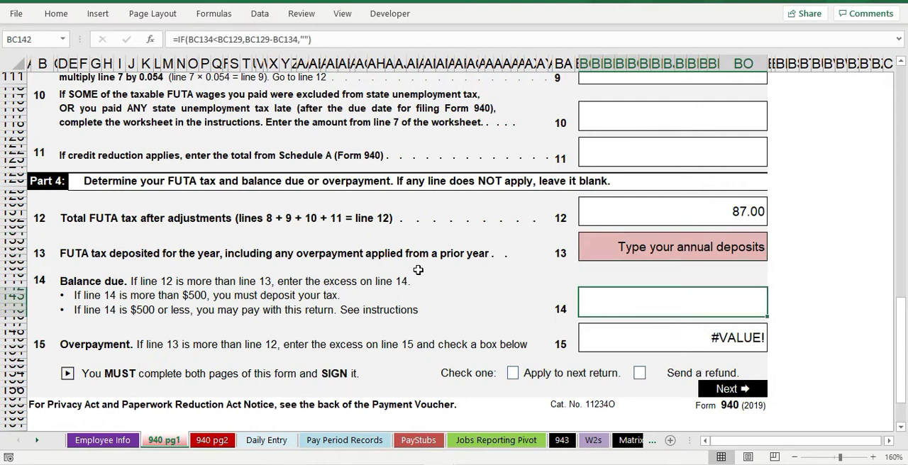
click(684, 255)
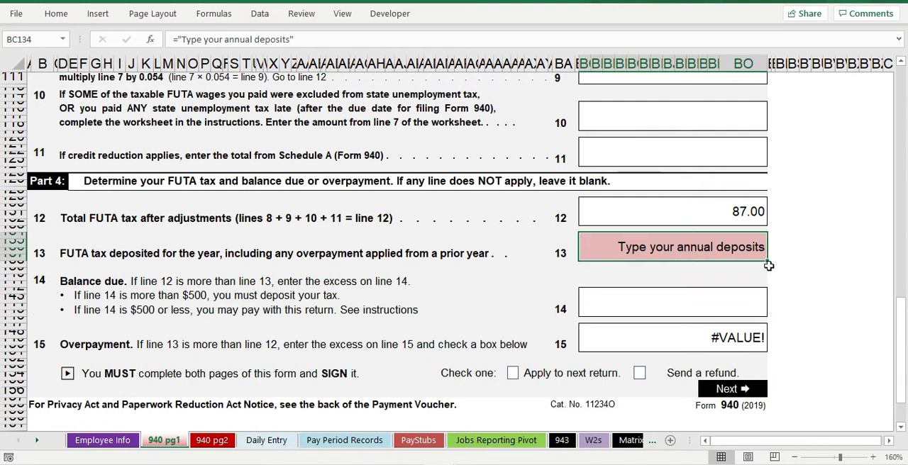
text(35)
key(Return)
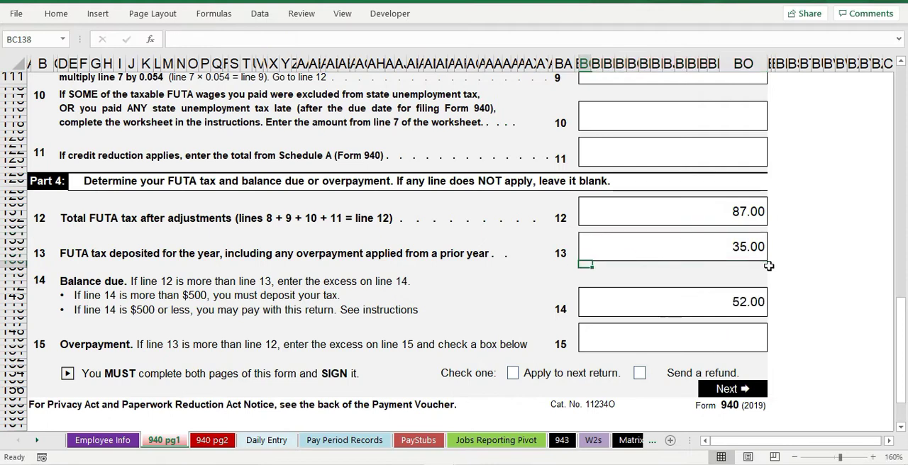
click(695, 242)
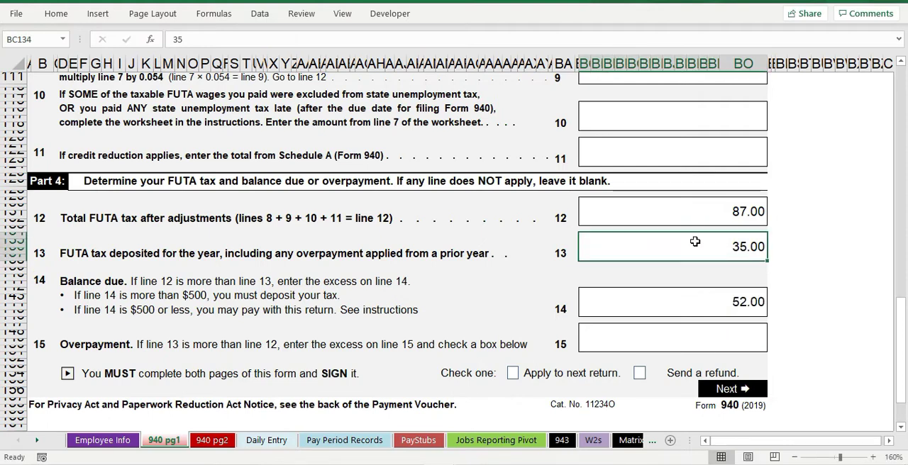
text(110)
key(Return)
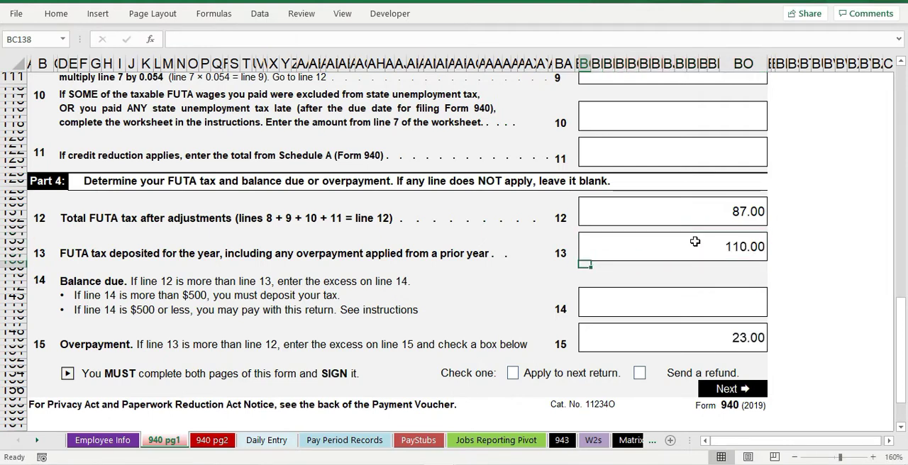
click(731, 349)
Step: Undo the test deposits on line 13 back to the "Type your annual deposits" formula, and save the workbook
click(717, 250)
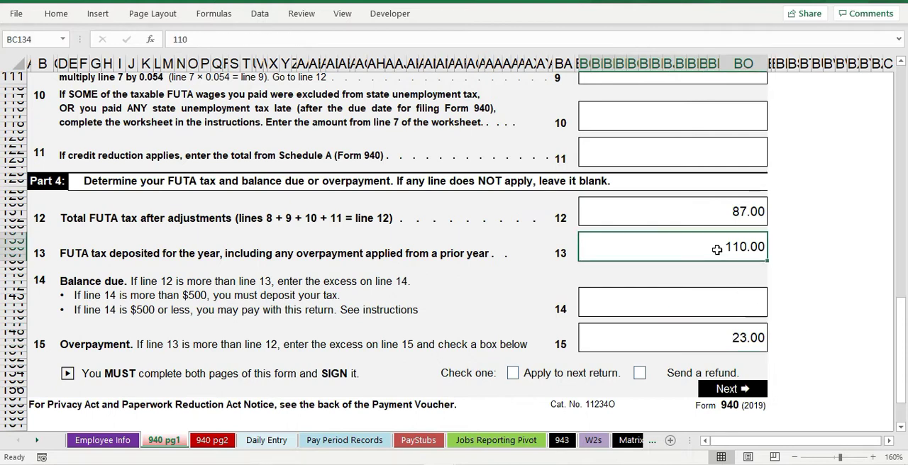
key(Delete)
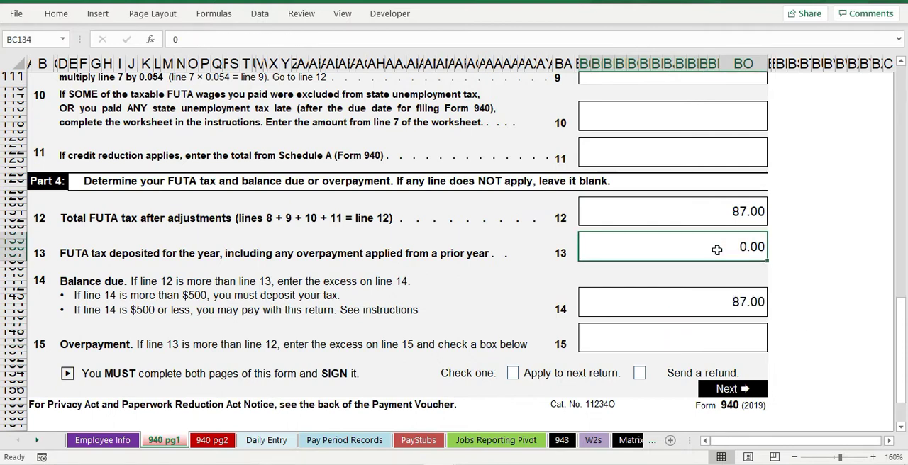
click(62, 2)
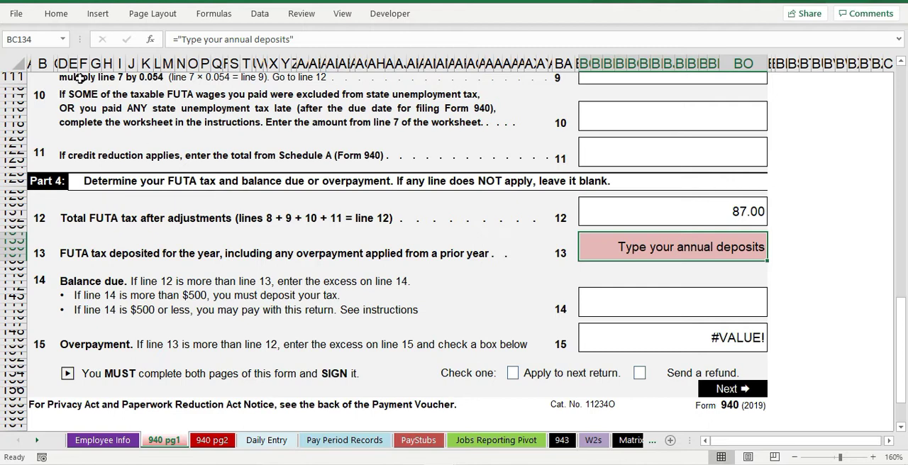
click(17, 2)
Step: Try the formula ="do something" in the line 13 deposit cell, and undo it
text(=)
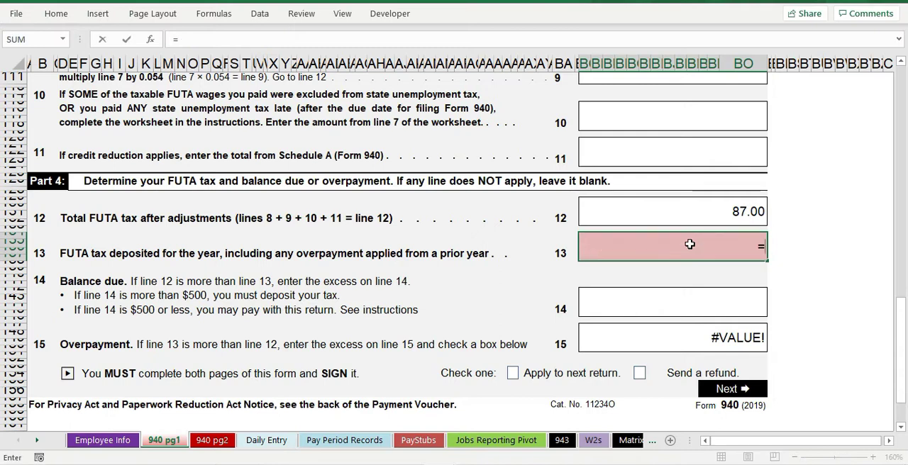
text("do something)
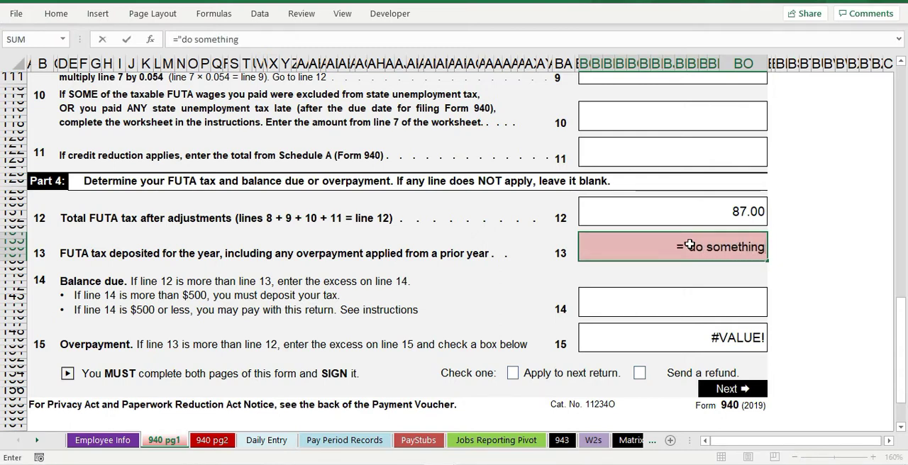
text(")
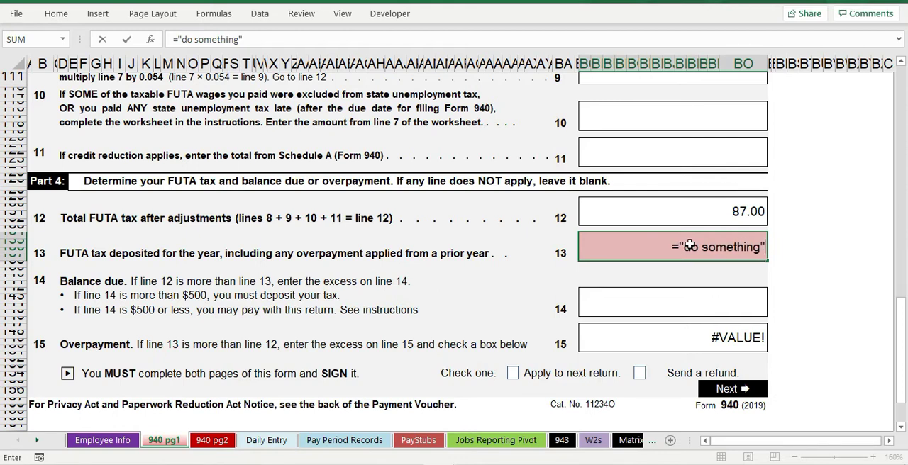
key(ctrl+Return)
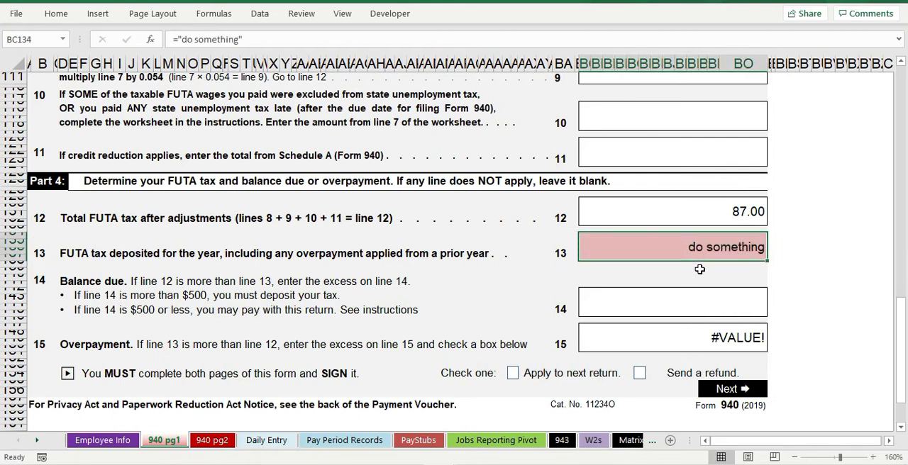
key(ctrl+z)
Step: Try line 13 deposits of 87 and 0, and undo them back to the placeholder formula
key(Down)
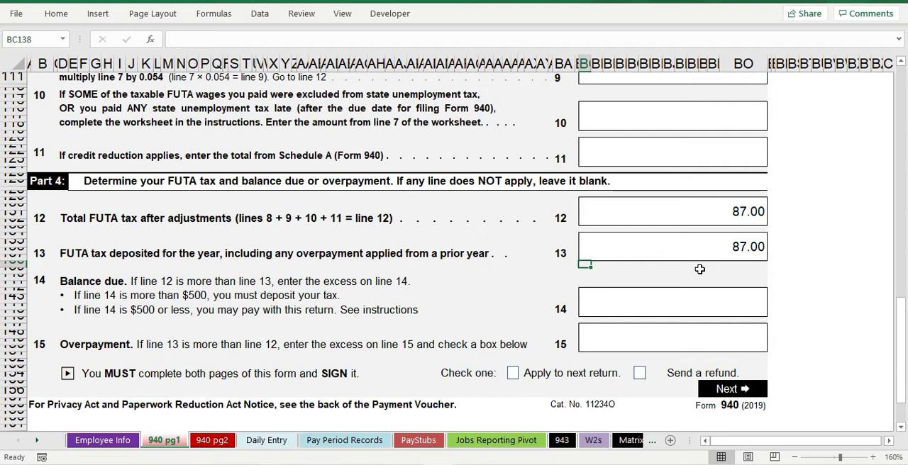
key(Up)
text(0)
key(ctrl+Return)
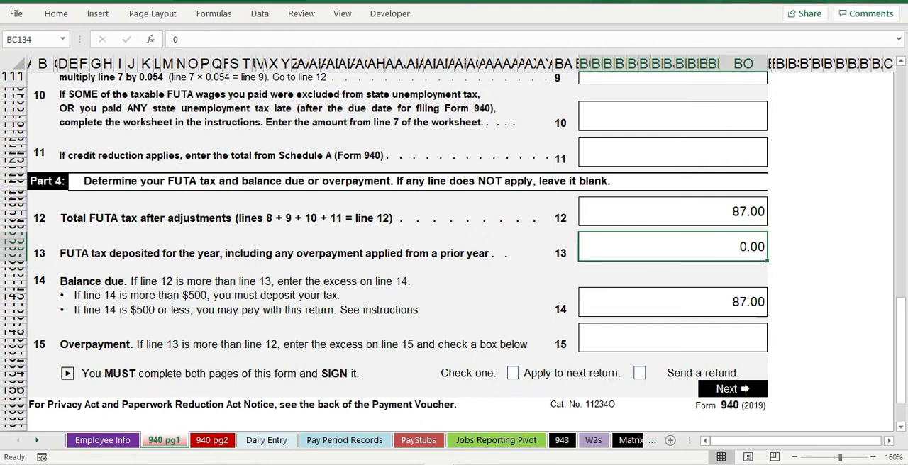
key(ctrl+z)
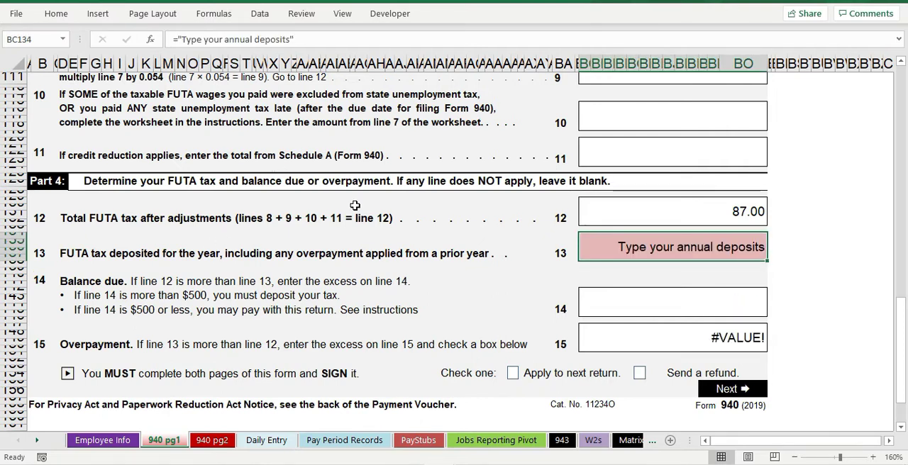
Step: Review Form 940 page 1 from the Part 4 lines up to the employer information section
scroll(326, 228, down, 3)
scroll(320, 226, down, 1)
scroll(321, 224, up, 4)
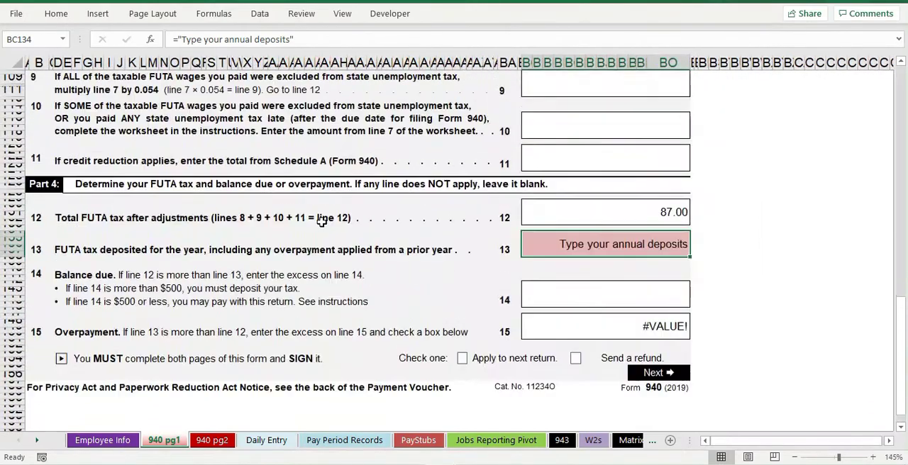
scroll(321, 222, up, 5)
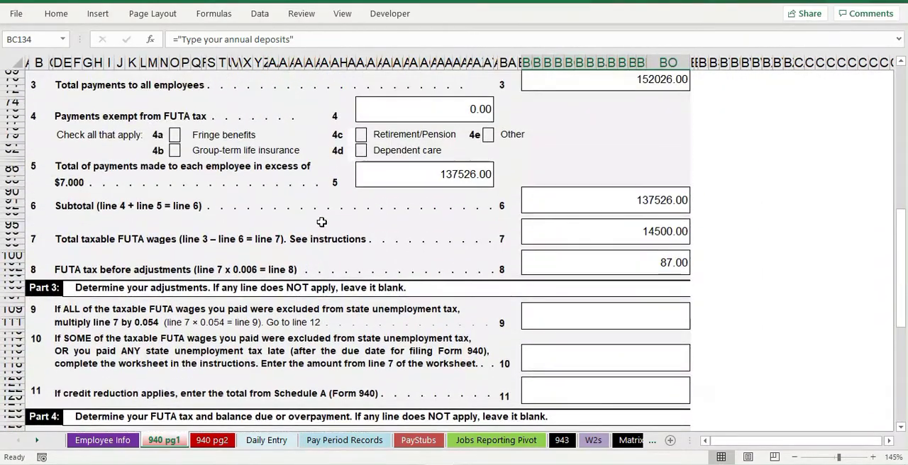
scroll(322, 222, up, 5)
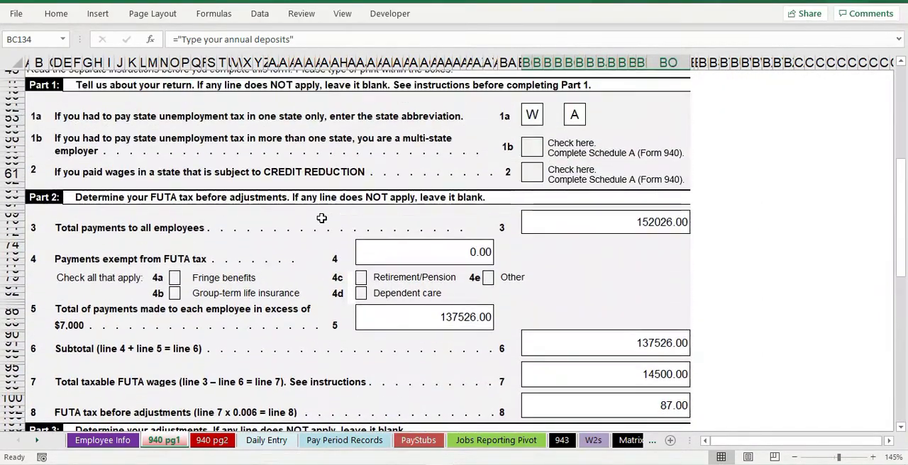
scroll(321, 219, up, 5)
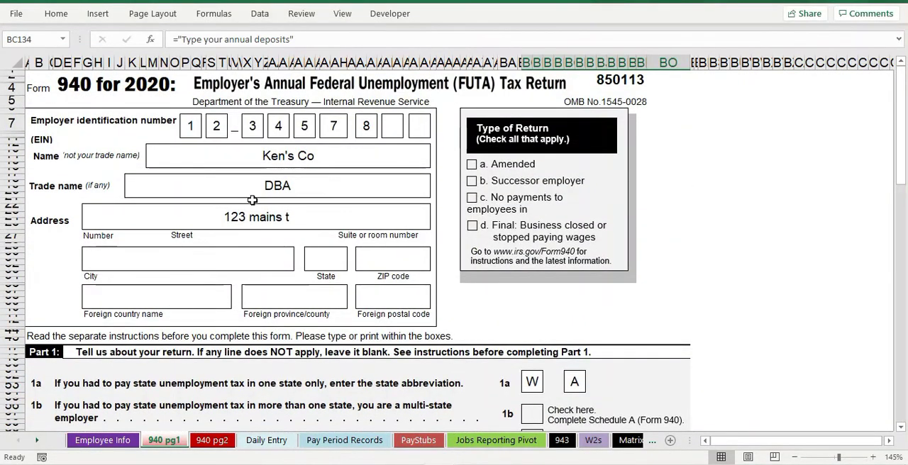
scroll(241, 216, down, 3)
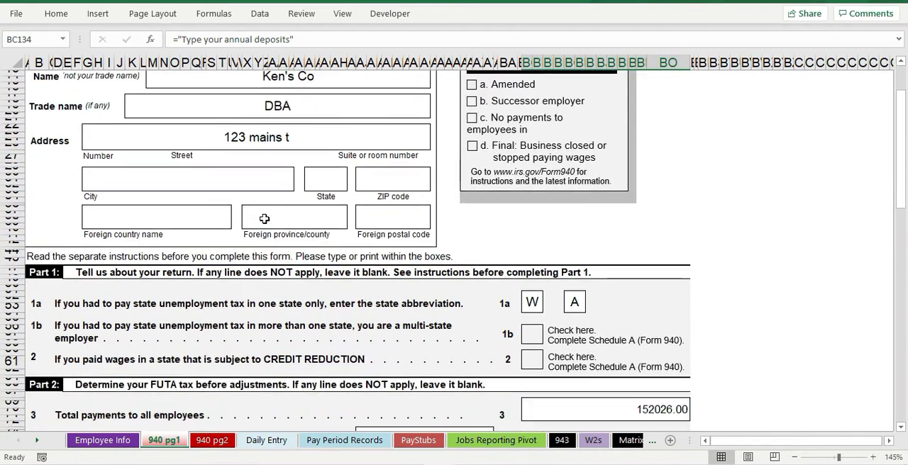
Step: Look over the employer section of Form 940 page 1, the Daily Entry sheet and the employee list and rates on Employee Info
scroll(262, 218, down, 3)
scroll(263, 217, up, 5)
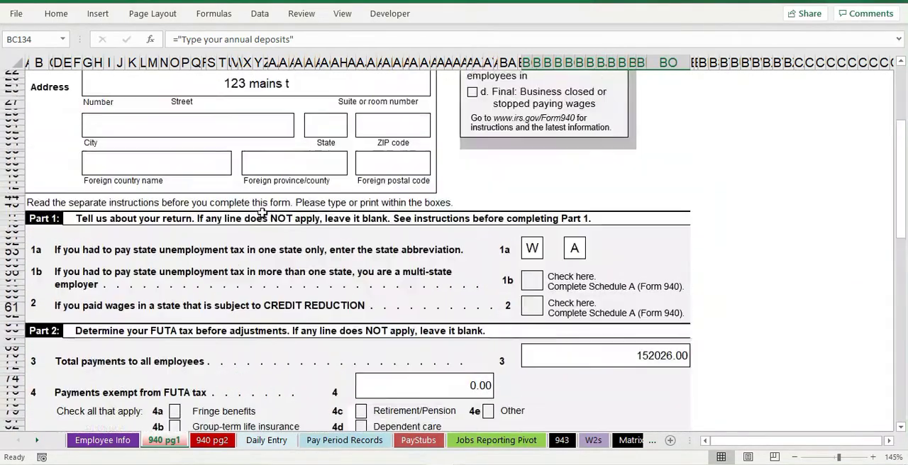
scroll(263, 213, up, 1)
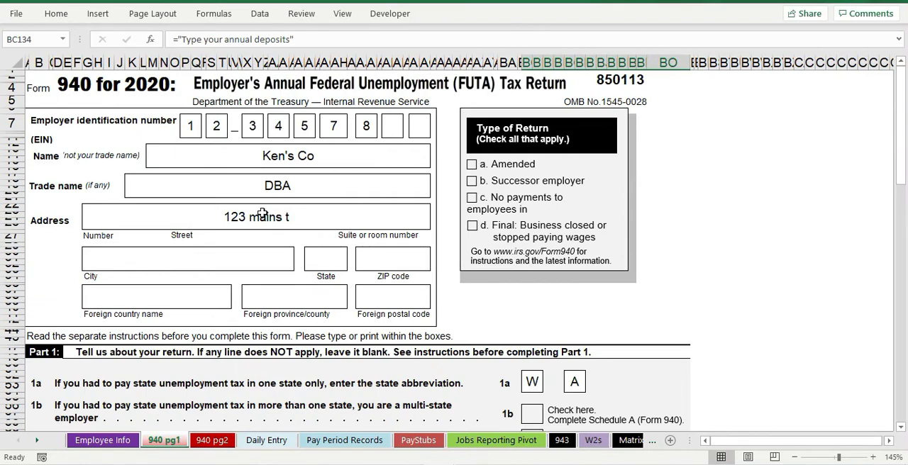
click(269, 441)
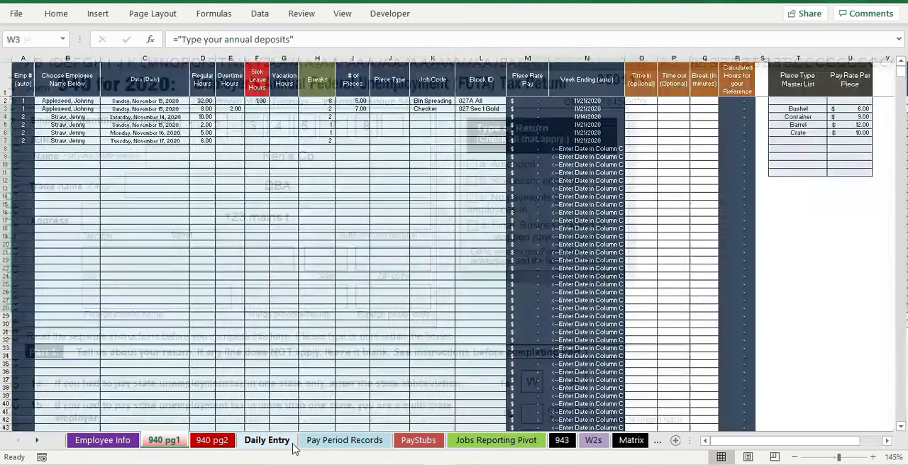
ctrl+scroll(204, 301, up, 3)
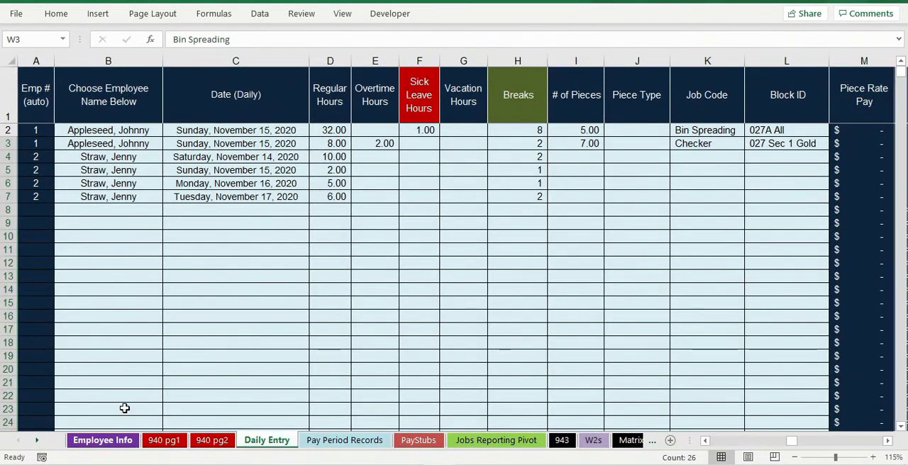
click(103, 441)
scroll(223, 254, down, 10)
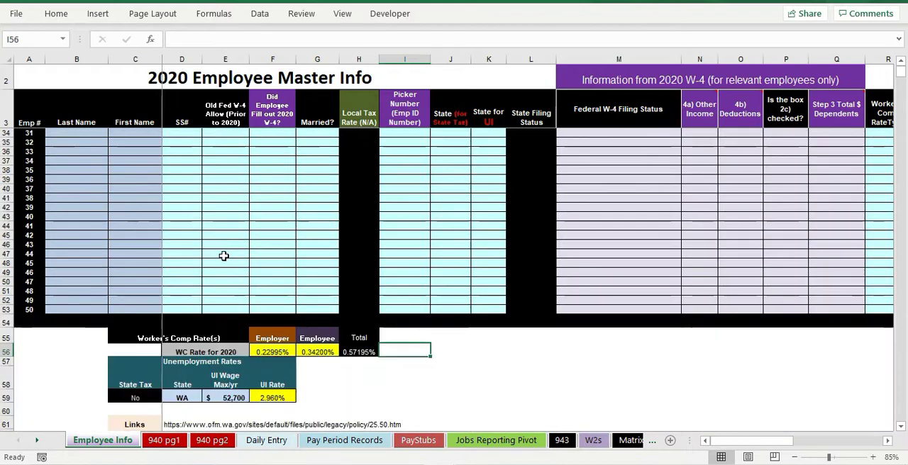
scroll(220, 252, up, 13)
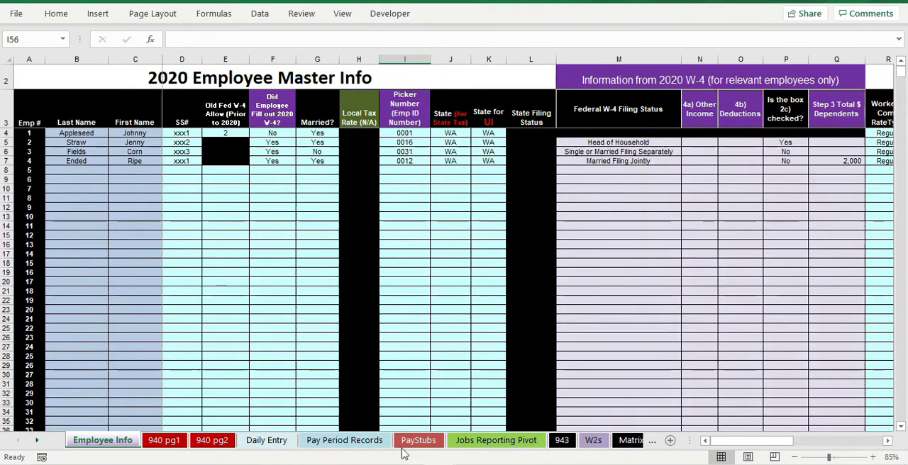
Step: On the PayStubs sheet, set the pay period week ending to 2/1/20 and check the resulting stub and check section
click(419, 441)
scroll(251, 274, down, 3)
scroll(251, 275, down, 1)
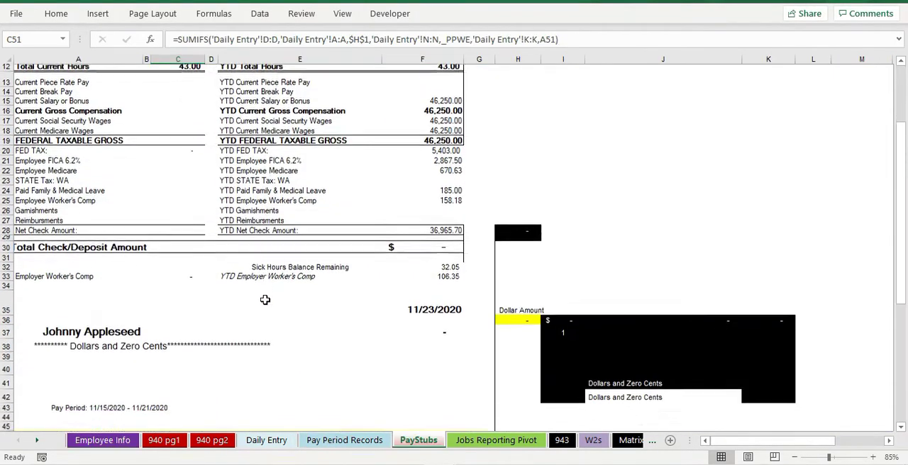
scroll(251, 274, up, 4)
click(177, 75)
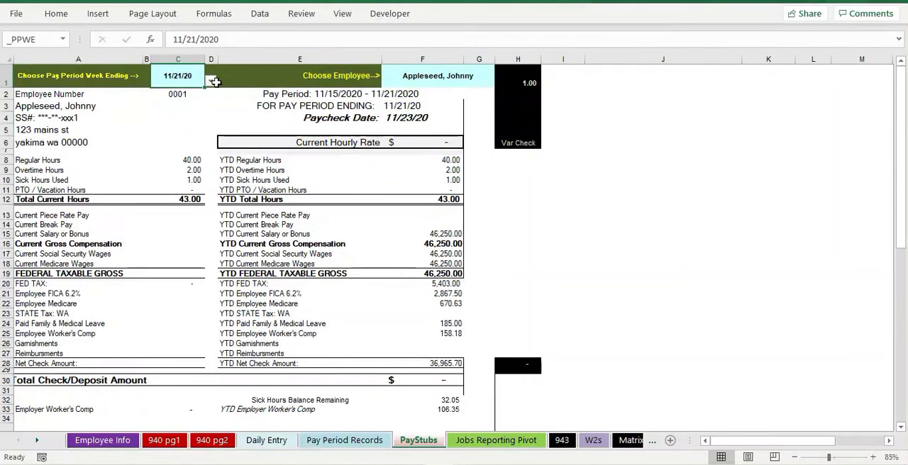
click(210, 81)
click(186, 122)
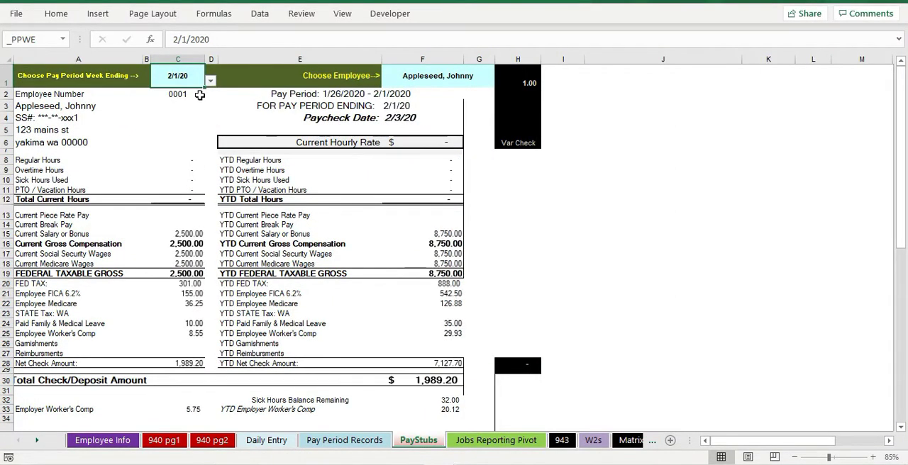
scroll(246, 284, down, 7)
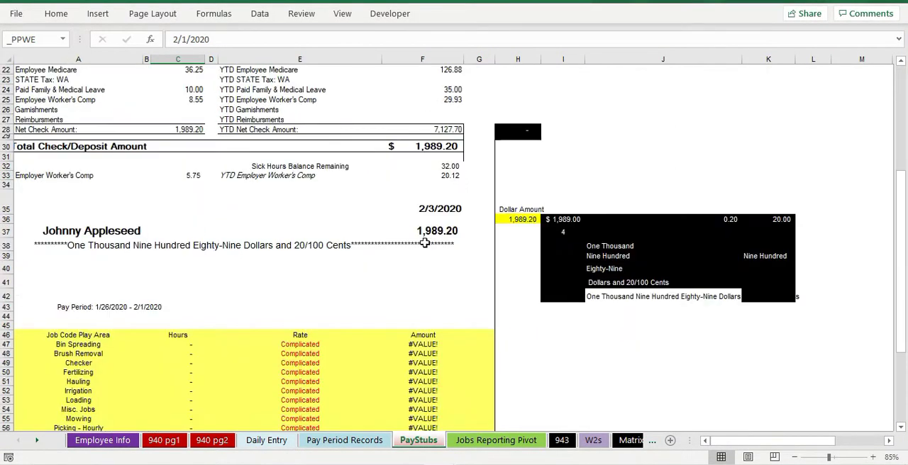
click(425, 243)
scroll(273, 231, up, 7)
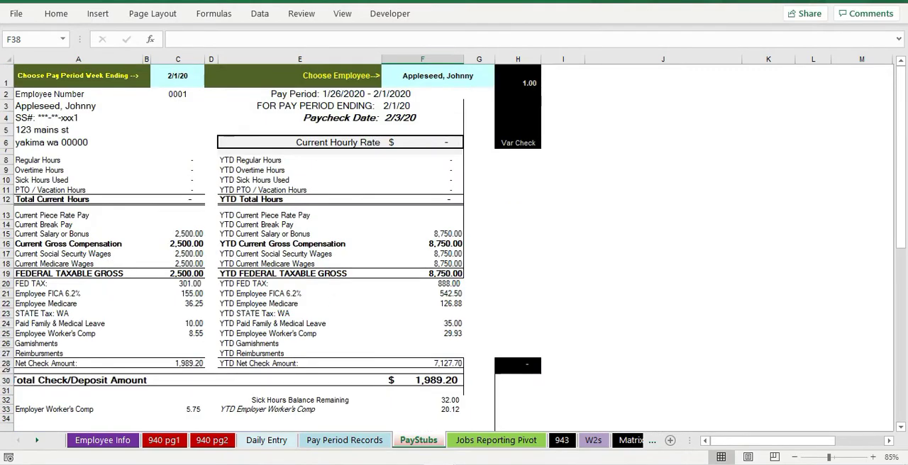
Step: Examine Form 940 page 1 from the employer section down to the Part 4 lines and back up
mouse_move(371, 436)
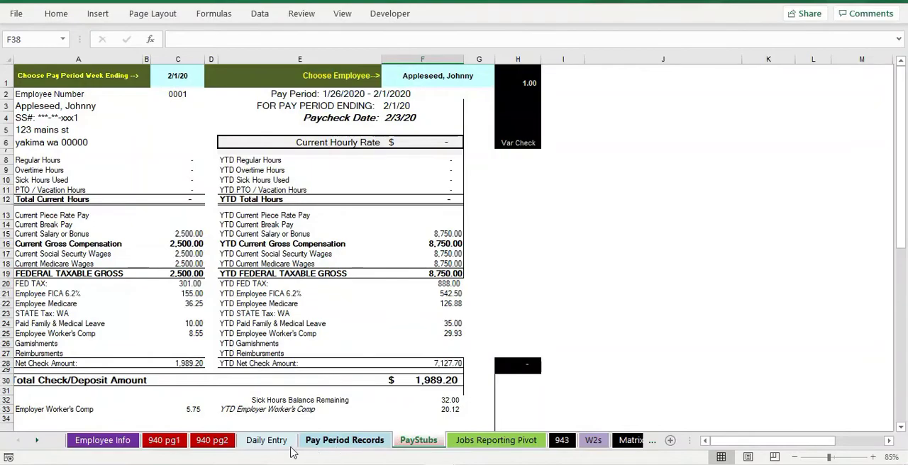
click(171, 447)
scroll(472, 360, down, 15)
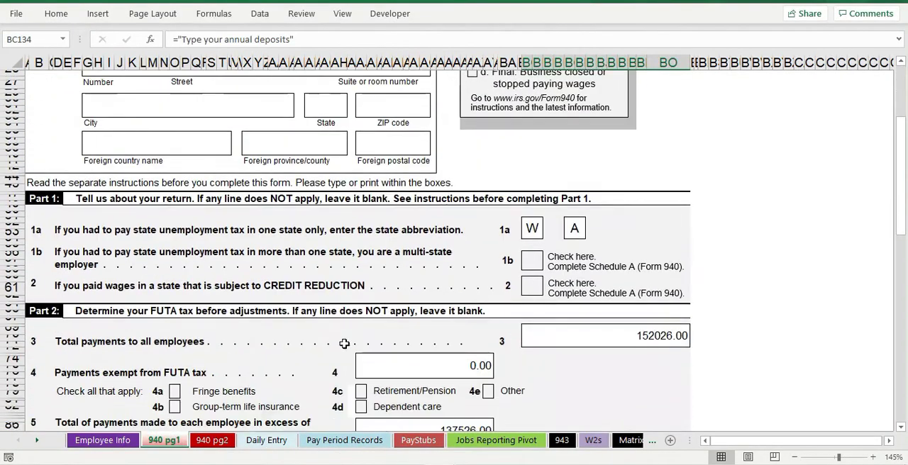
scroll(472, 360, down, 15)
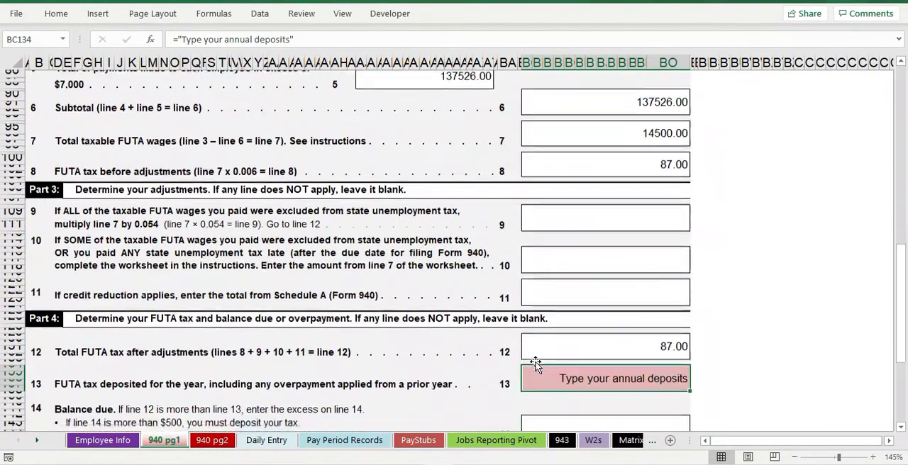
scroll(360, 337, down, 10)
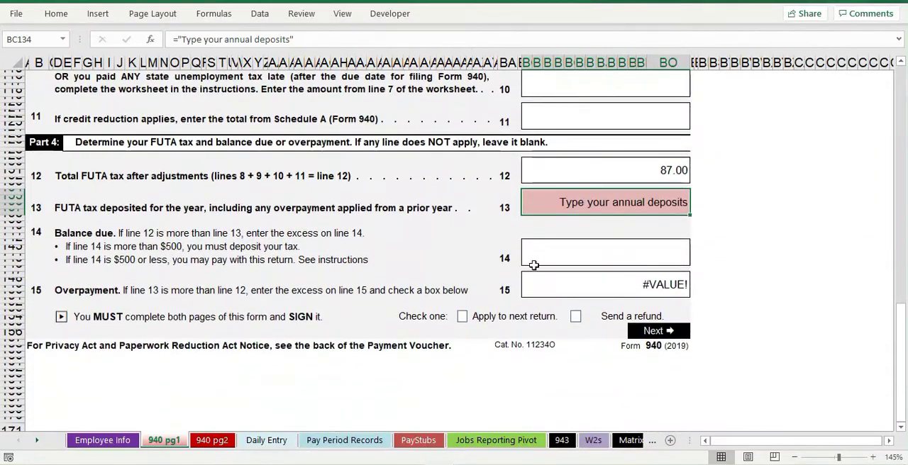
scroll(376, 314, down, 2)
scroll(374, 316, up, 5)
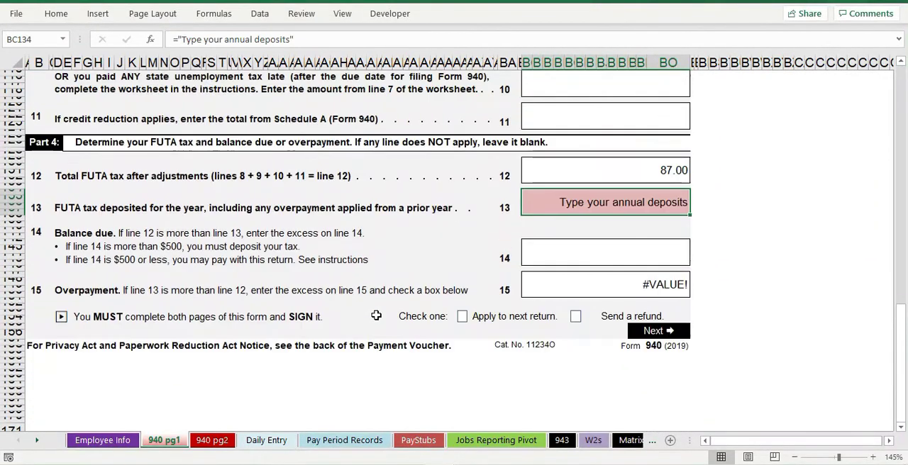
scroll(374, 317, up, 3)
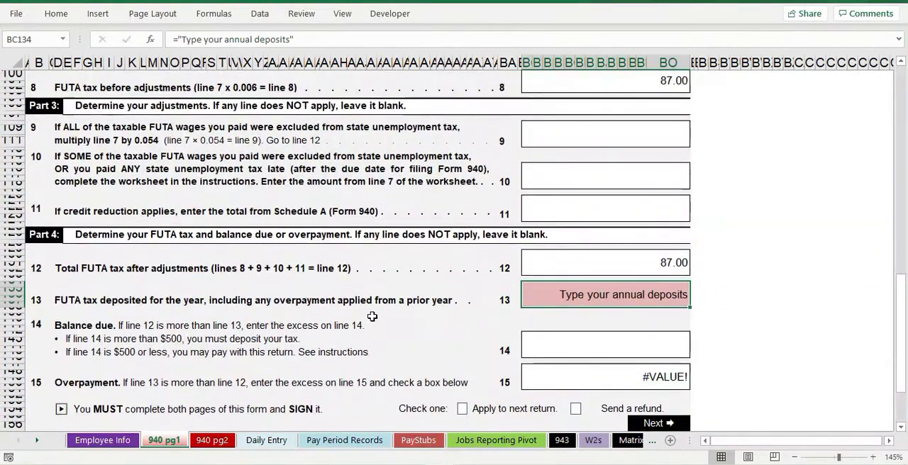
scroll(377, 263, up, 4)
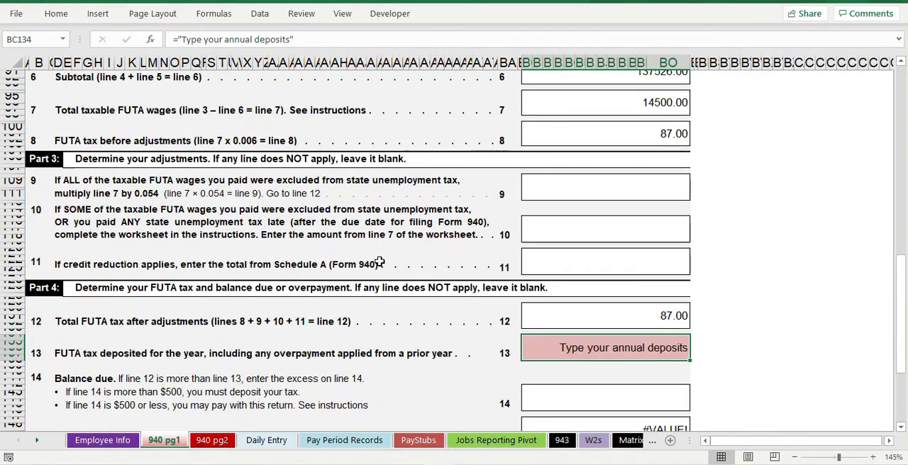
scroll(380, 262, up, 5)
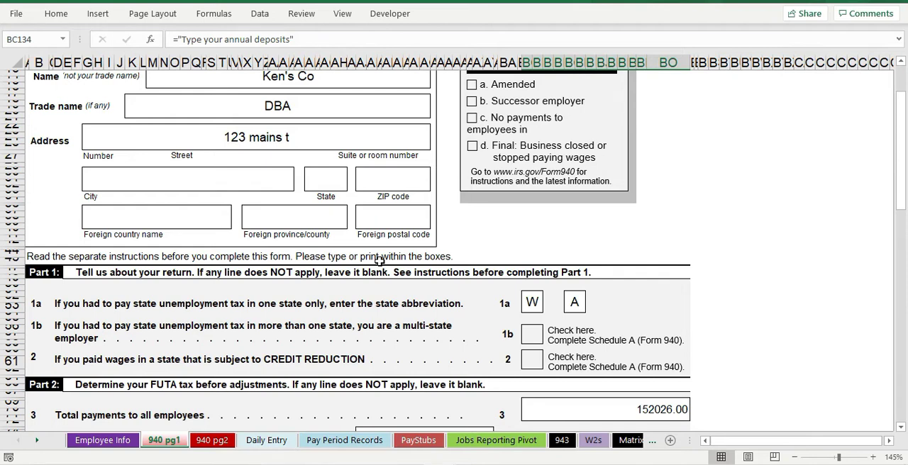
scroll(366, 263, up, 2)
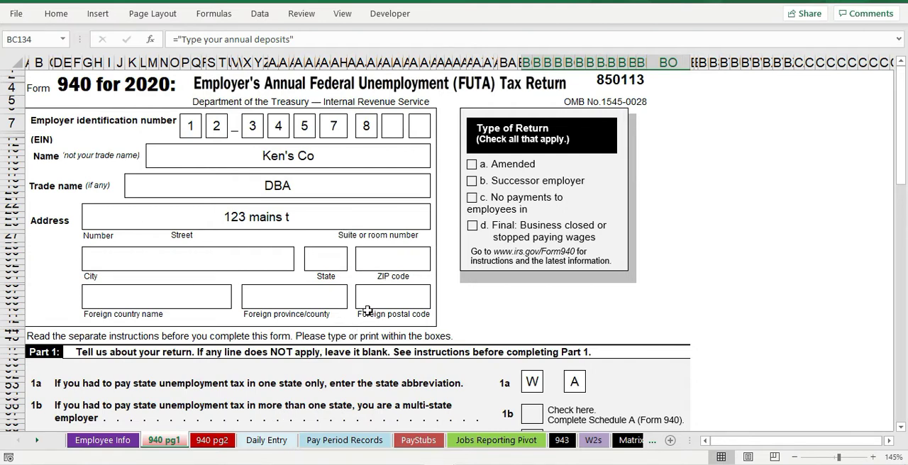
Step: Examine Form 940 page 2, including the first- and fourth-quarter liability formulas, the linked business name and the Part 6 and 7 sections
click(213, 441)
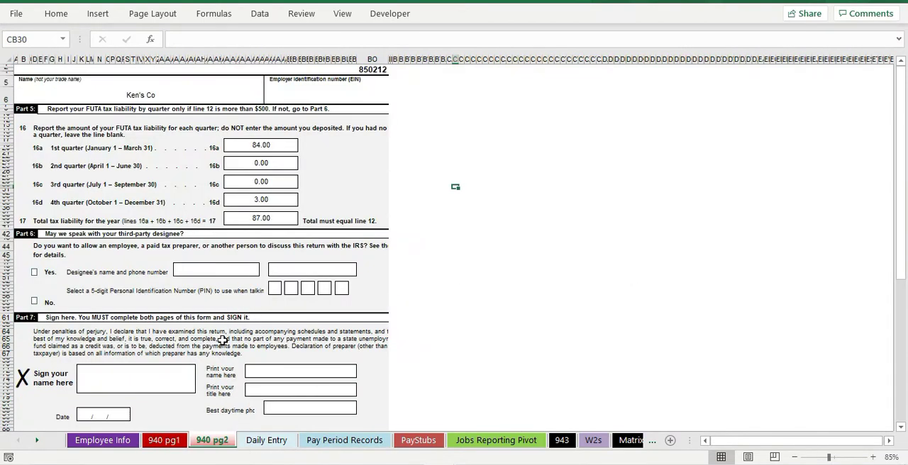
click(270, 150)
click(263, 203)
scroll(255, 234, down, 5)
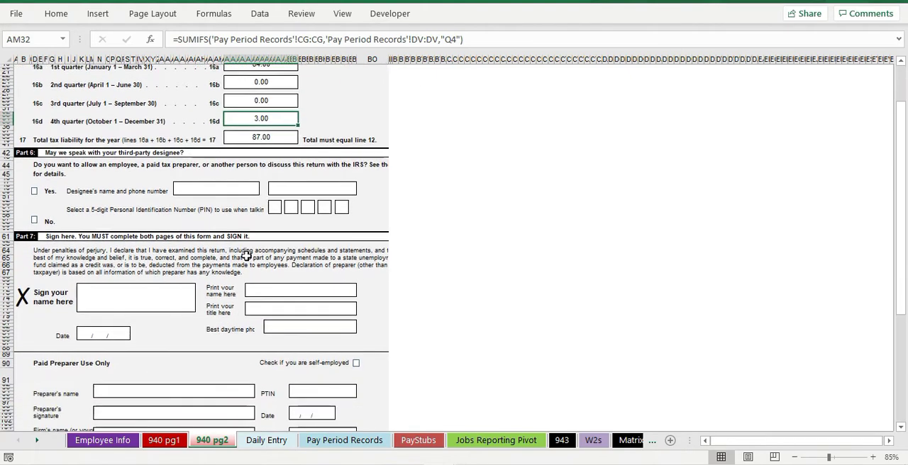
scroll(244, 270, up, 2)
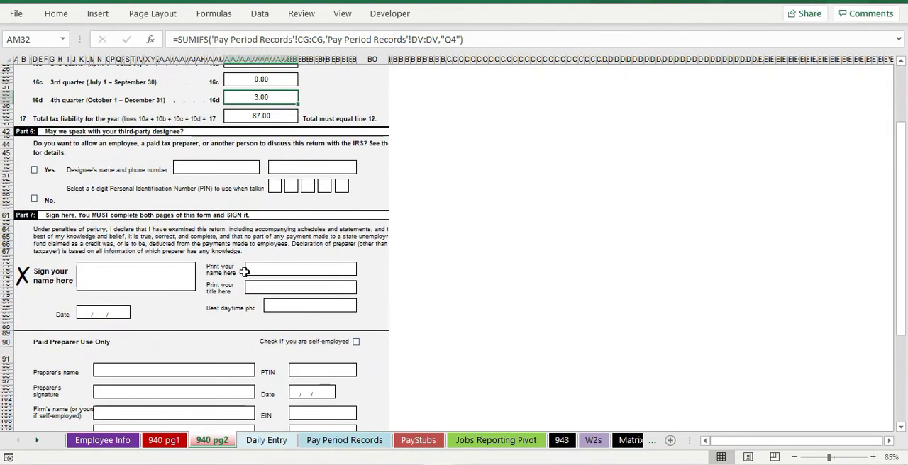
scroll(243, 268, up, 3)
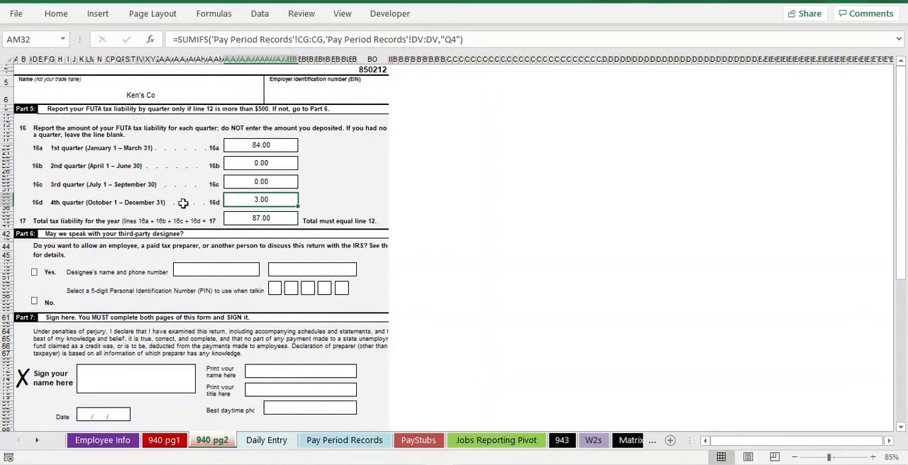
click(153, 93)
scroll(238, 266, up, 2)
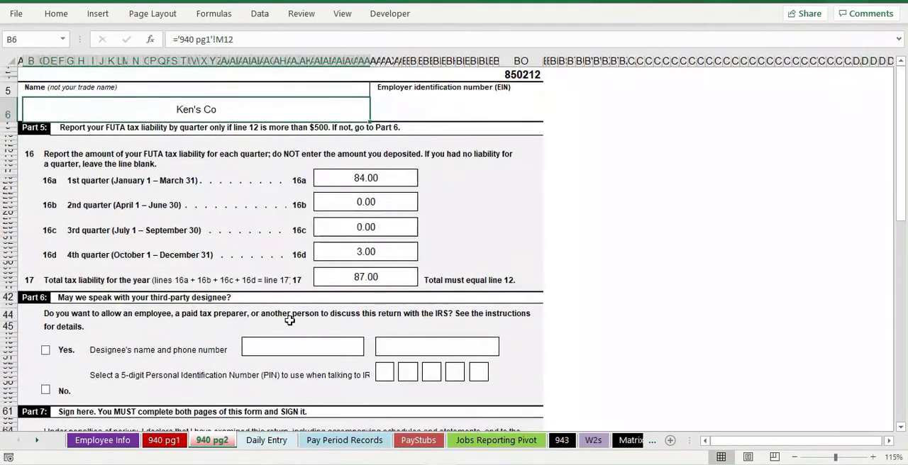
scroll(329, 328, down, 3)
scroll(328, 327, down, 3)
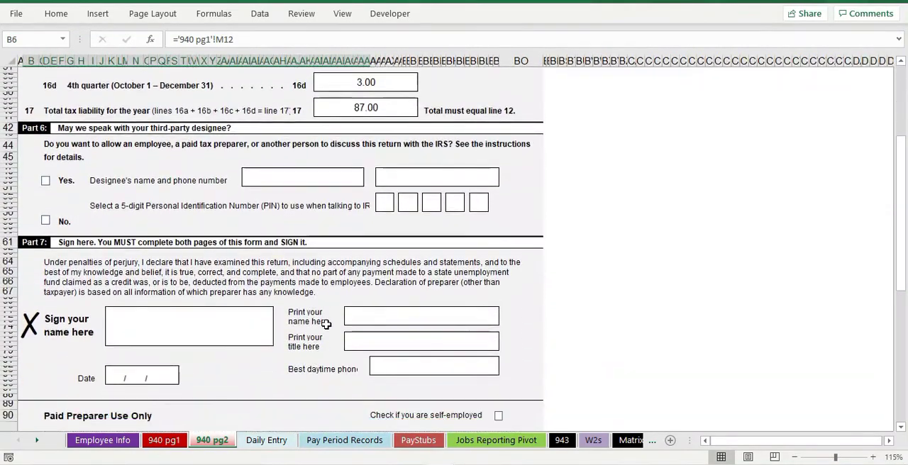
Step: Compare the layouts of Form 940 page 1 and page 2
click(160, 441)
click(205, 441)
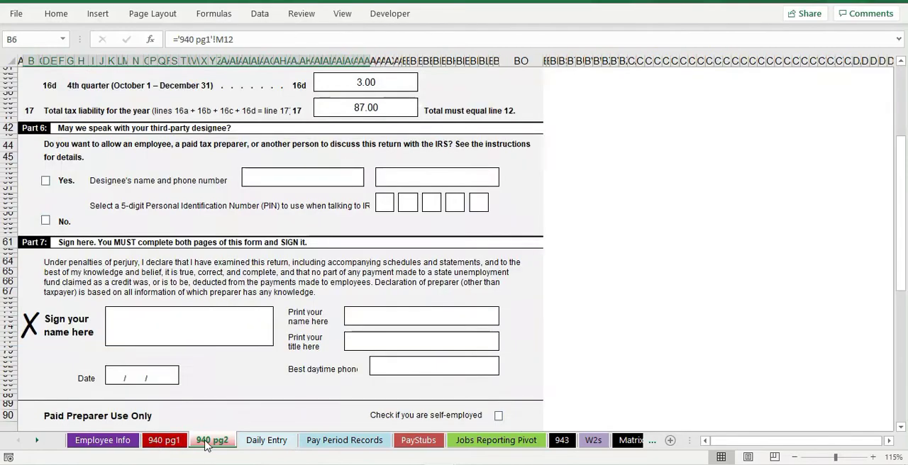
click(162, 440)
scroll(219, 293, down, 2)
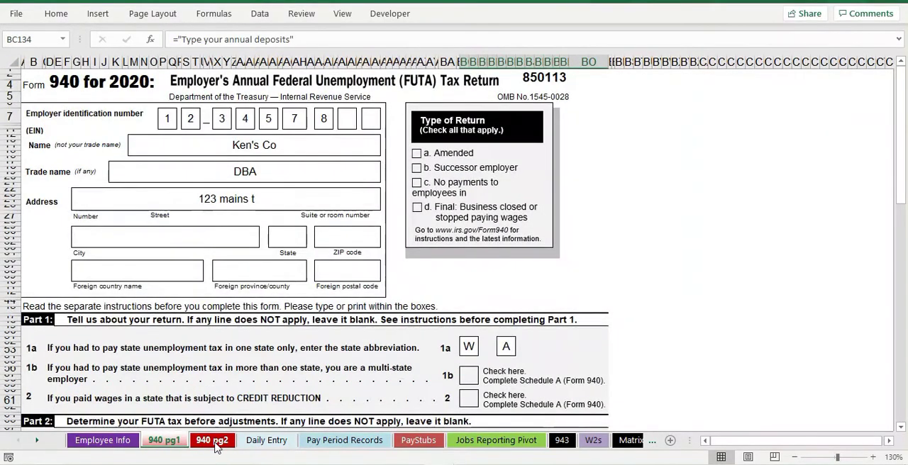
click(204, 440)
click(167, 440)
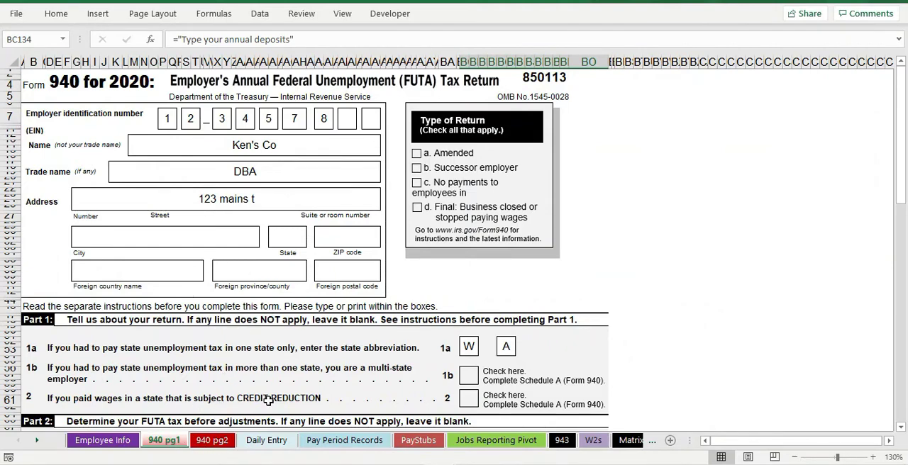
click(208, 442)
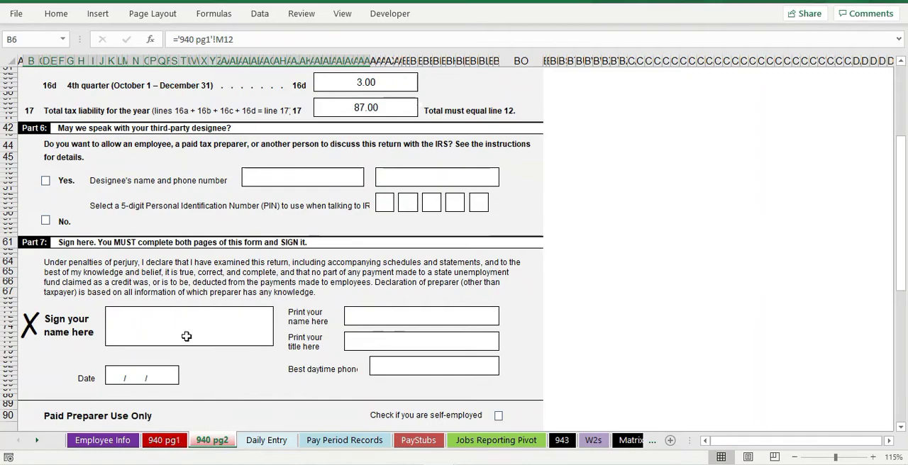
Step: Recheck Form 940 page 1 from Part 1 through the line 15 overpayment and back to the form heading
click(163, 441)
scroll(236, 274, down, 12)
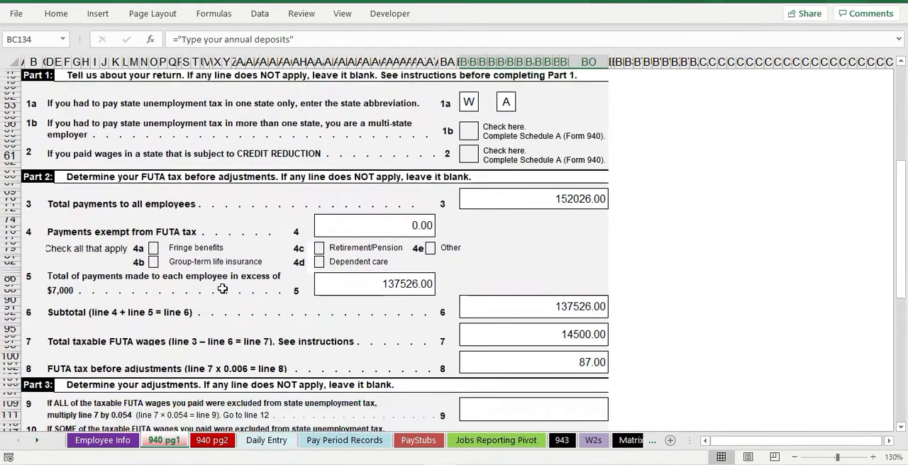
scroll(215, 293, down, 3)
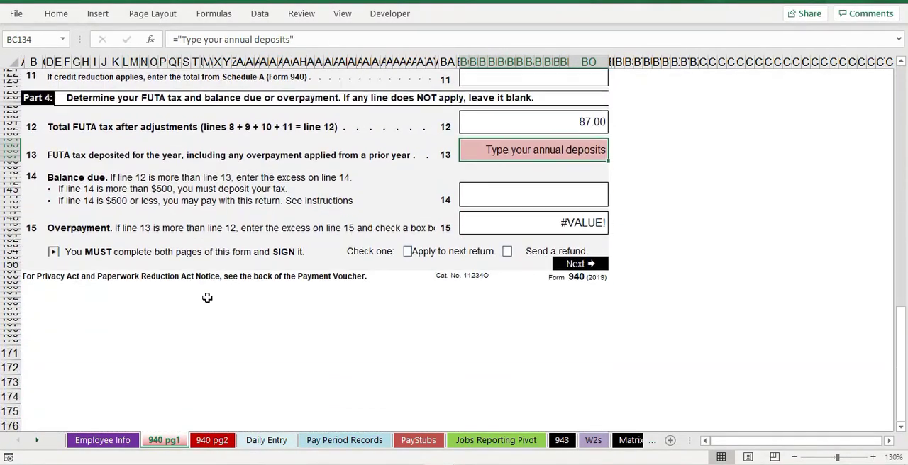
scroll(247, 326, up, 12)
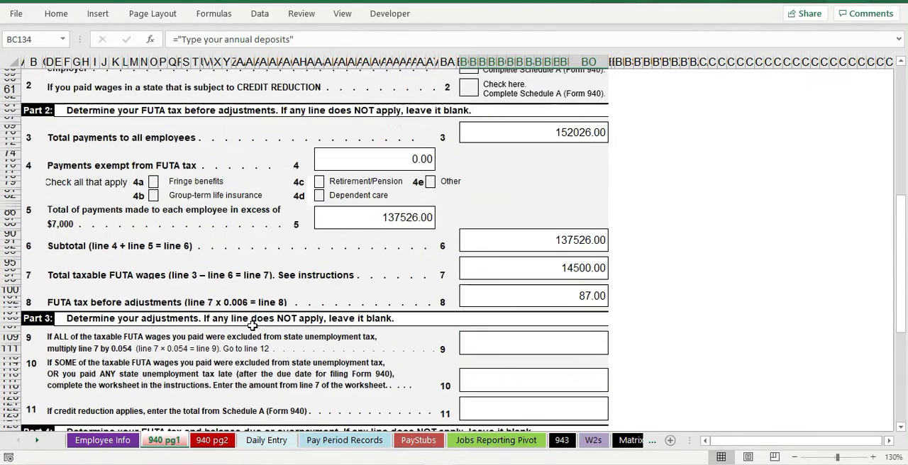
scroll(293, 295, up, 3)
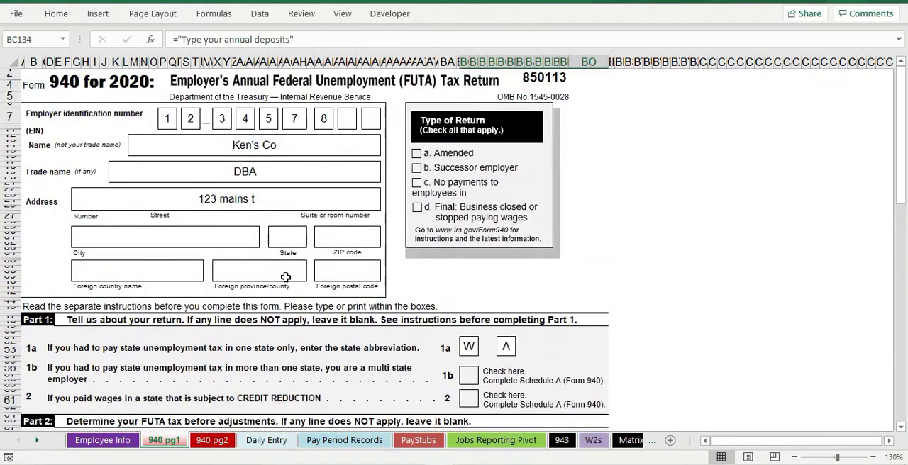